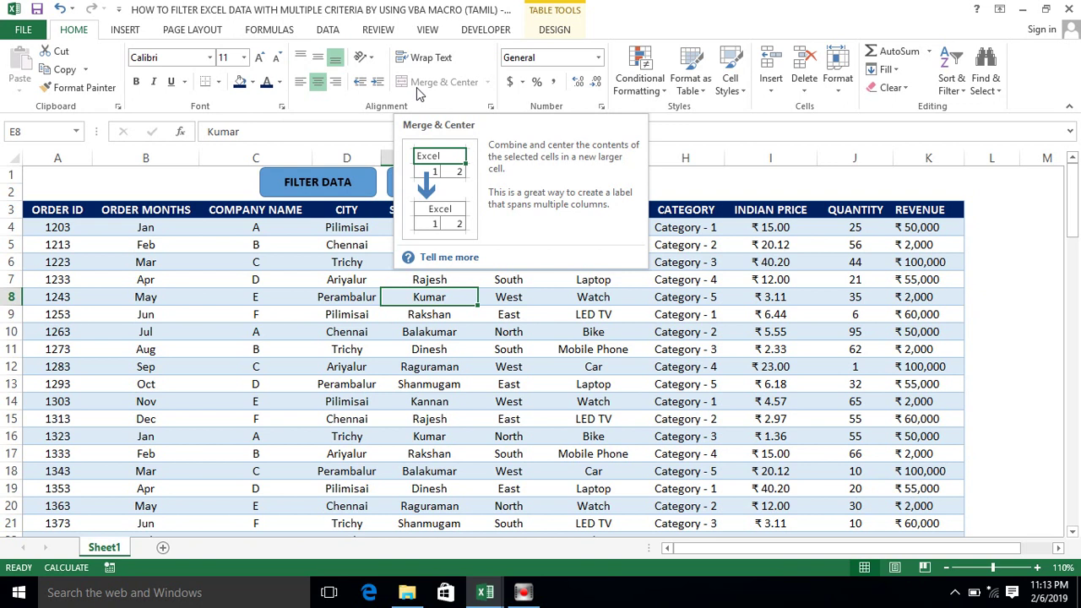
Inspect the CITY, COMPANY NAME and ORDER ID headers, then run the filter and unfilter macros
click(321, 209)
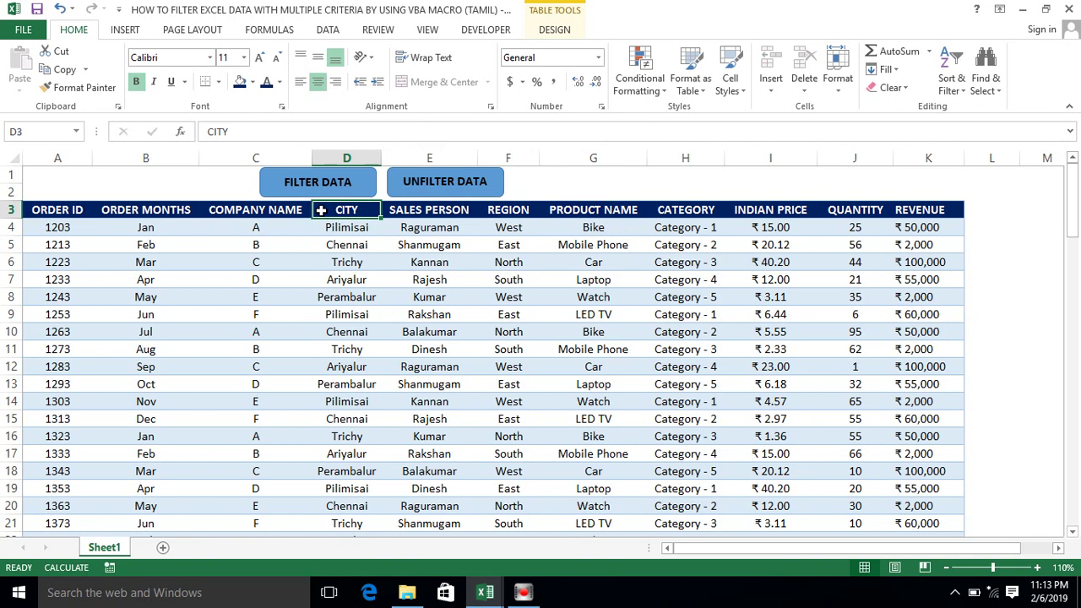
click(272, 222)
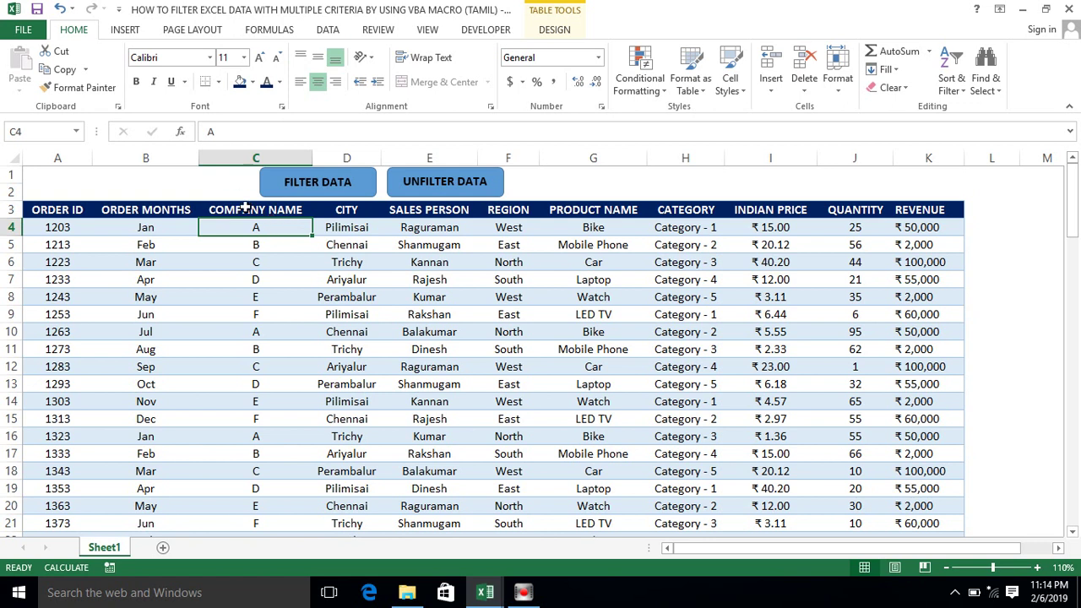
click(244, 211)
click(52, 213)
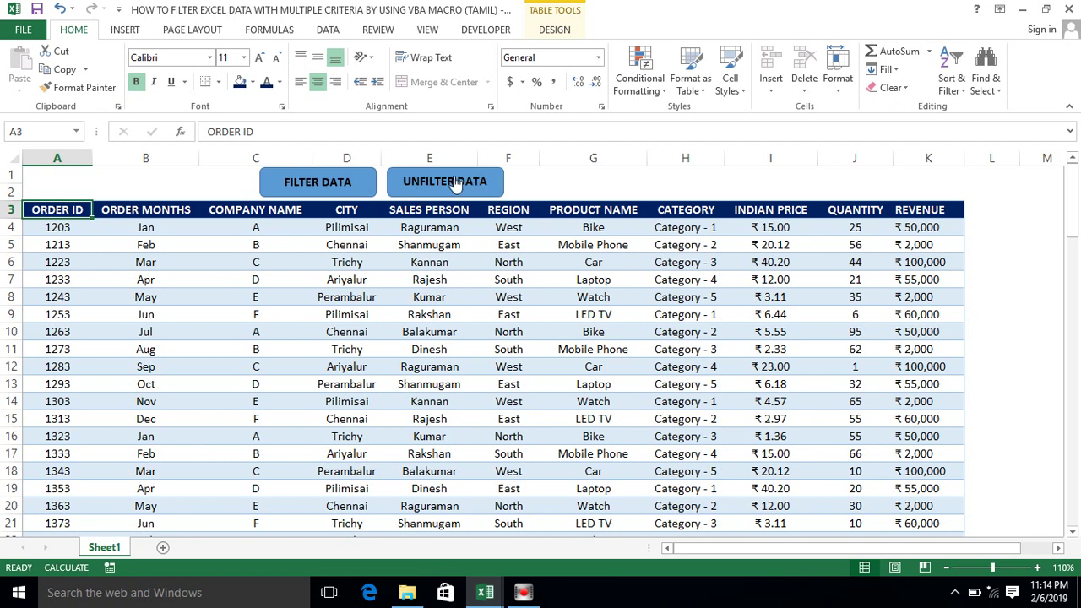
click(347, 207)
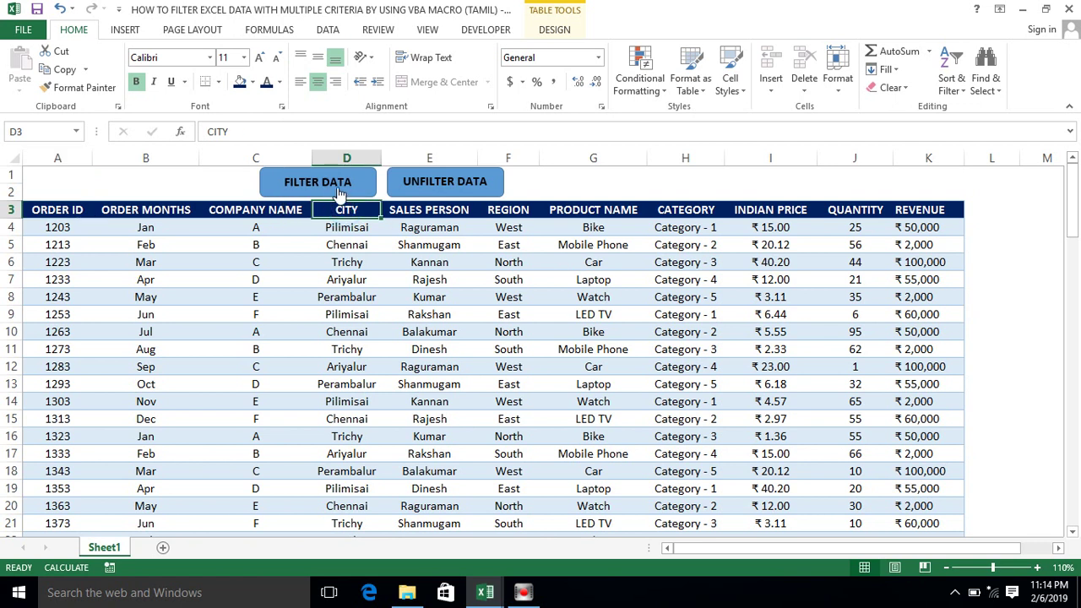
click(303, 187)
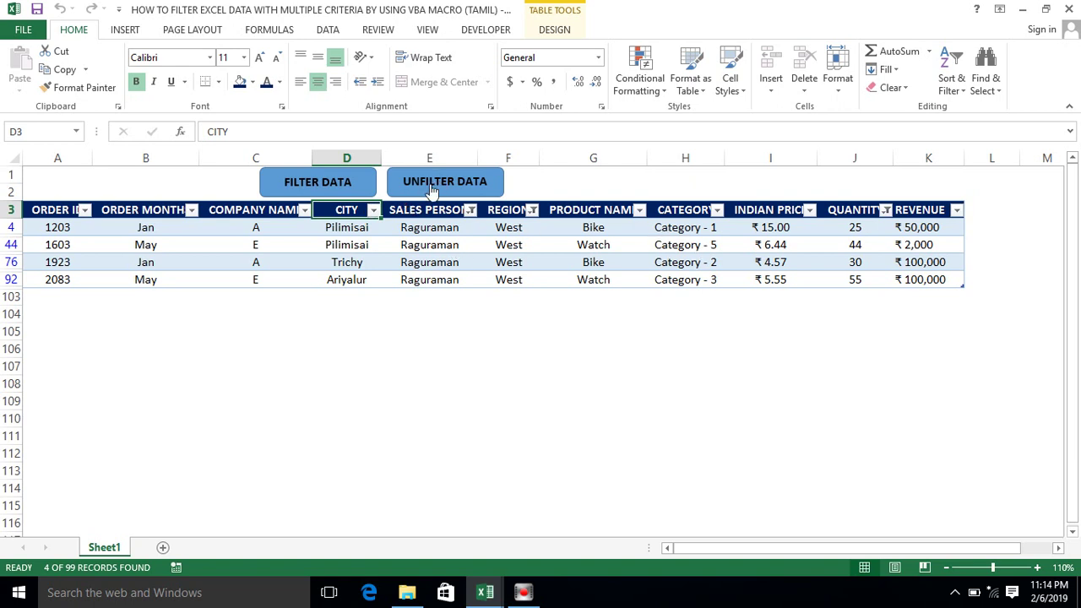
click(431, 189)
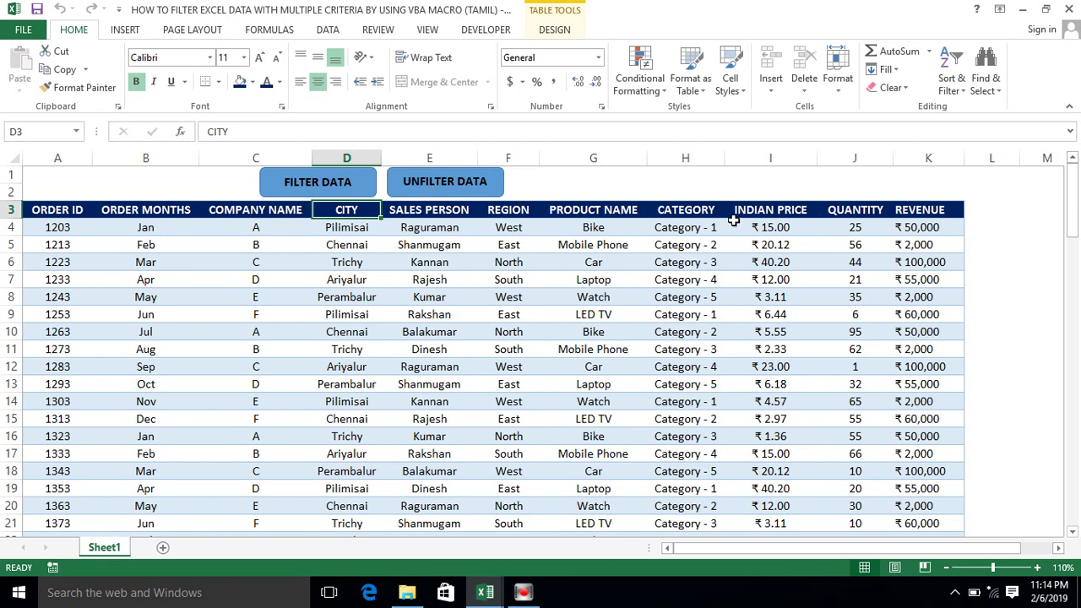
Select the QUANTITY and REGION columns and the first SALES PERSON value
click(840, 212)
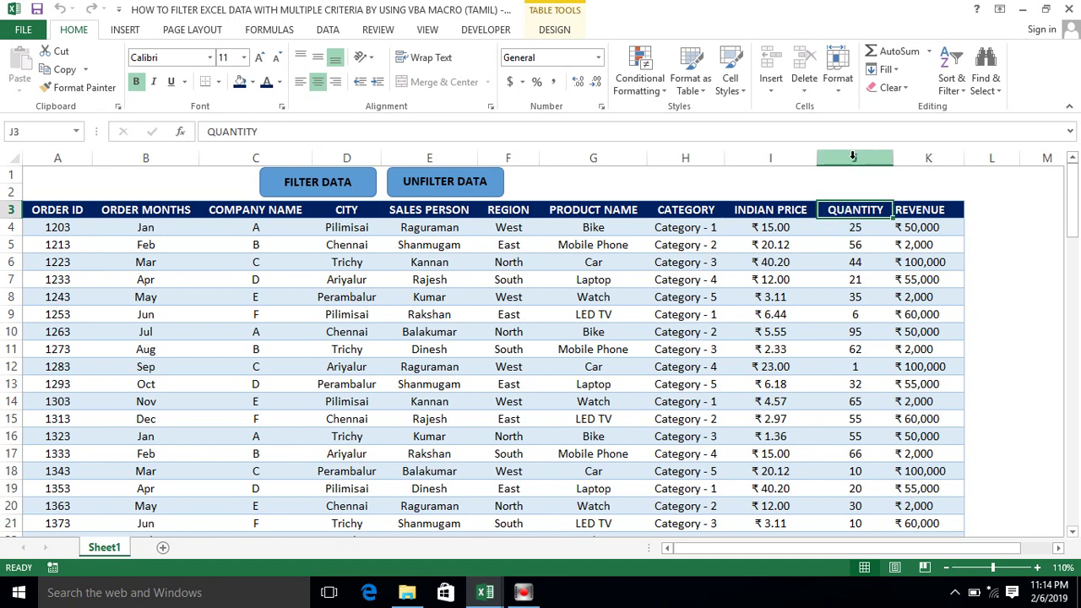
click(853, 158)
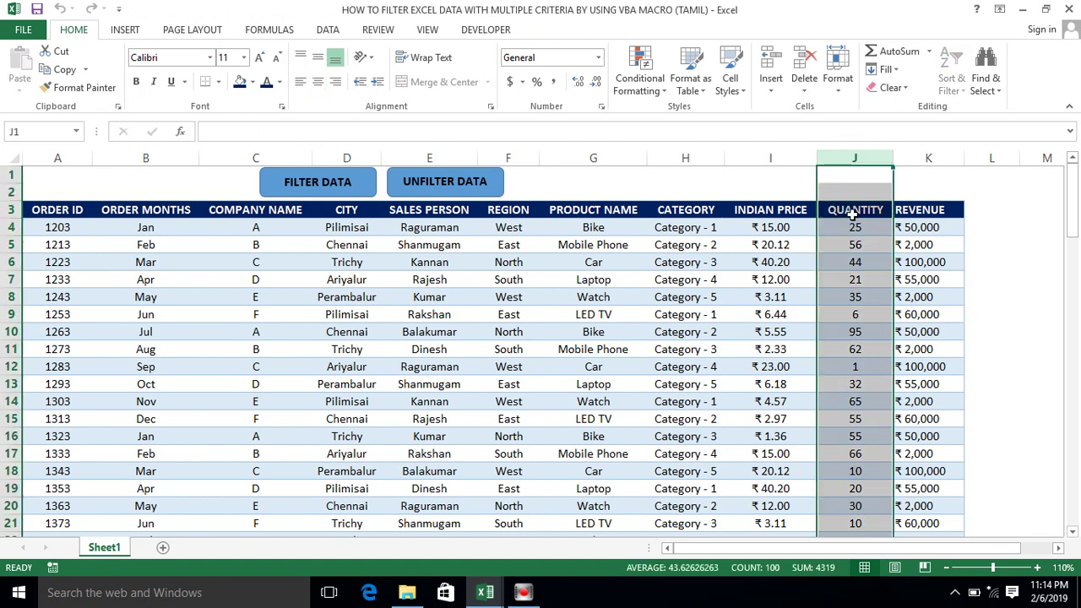
click(854, 157)
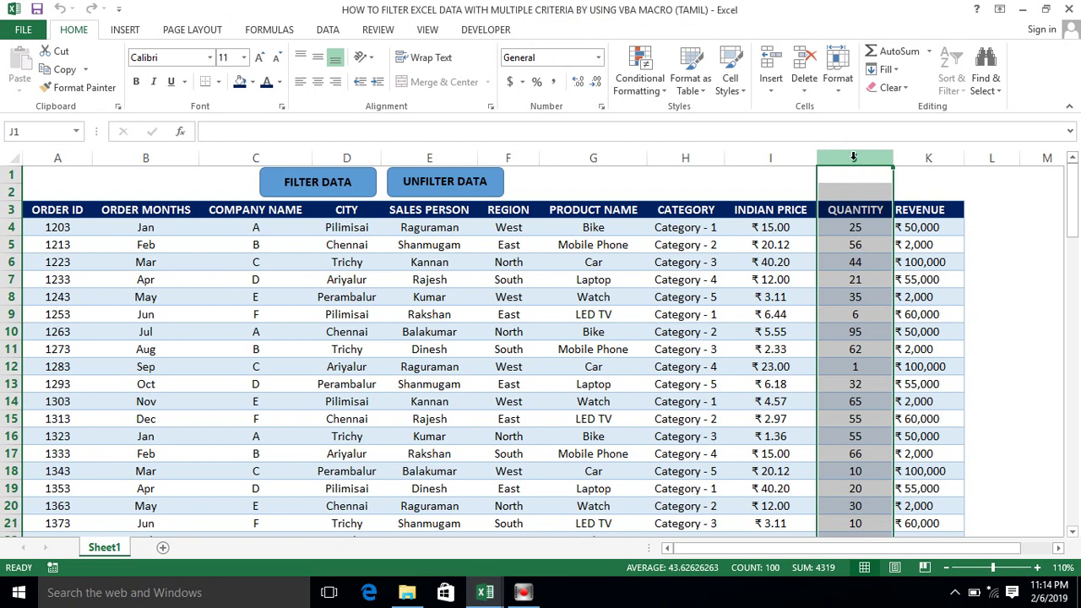
click(848, 211)
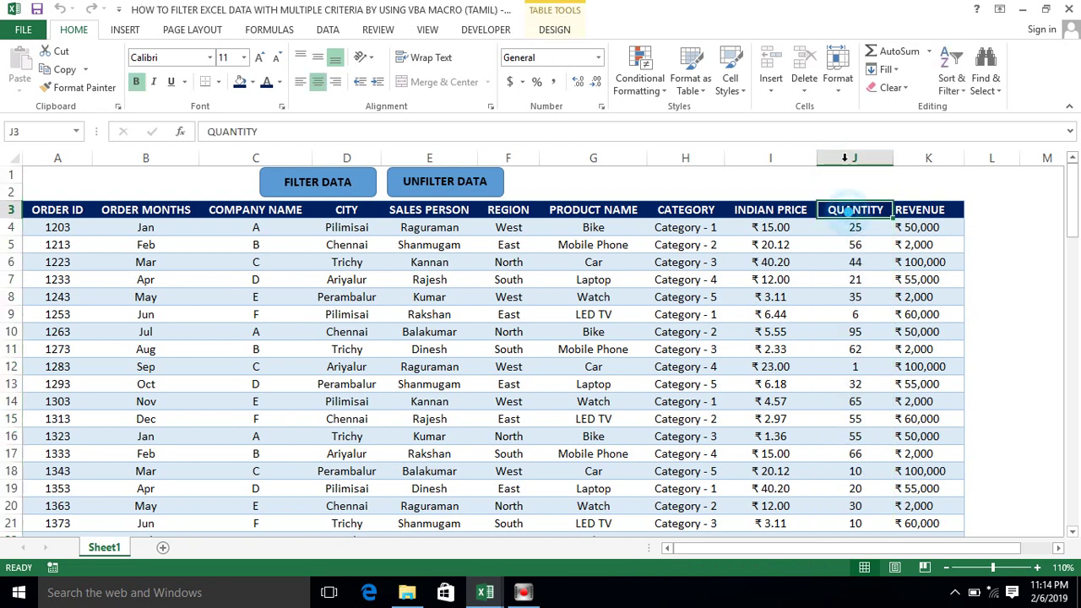
click(855, 158)
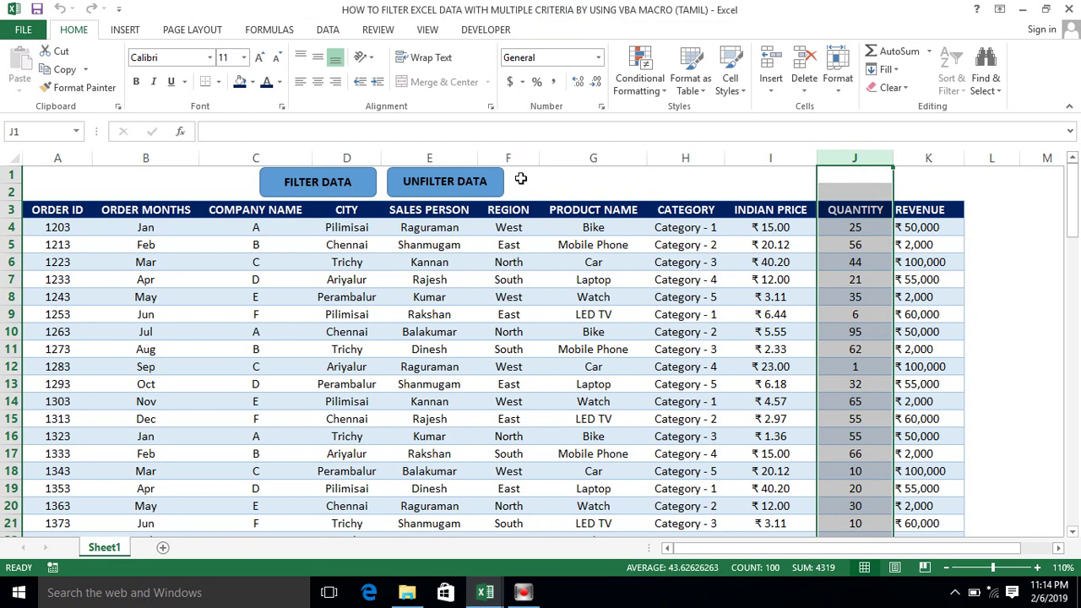
click(509, 155)
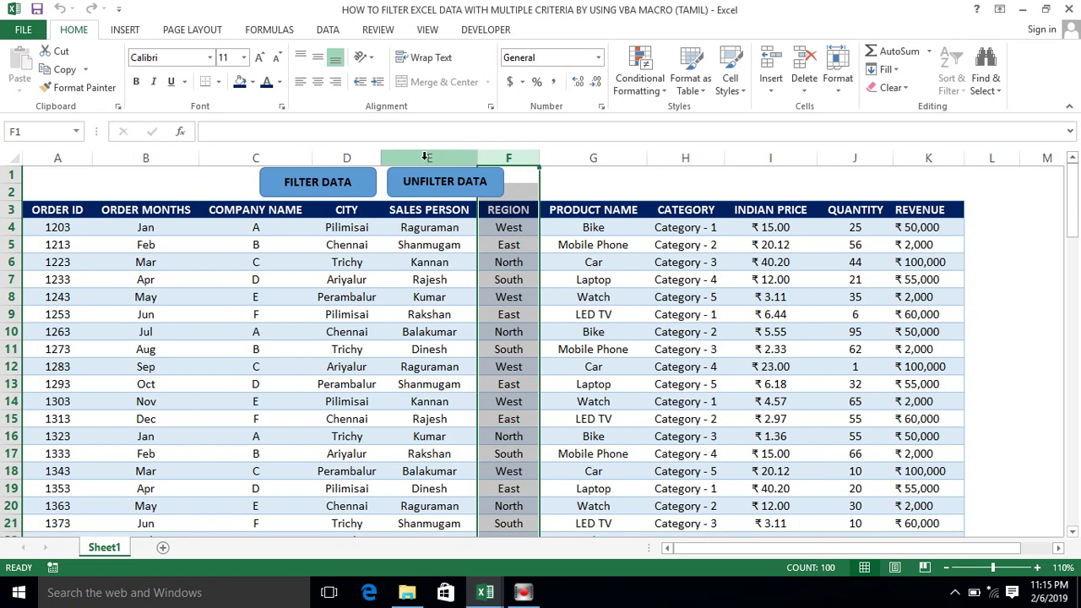
click(416, 223)
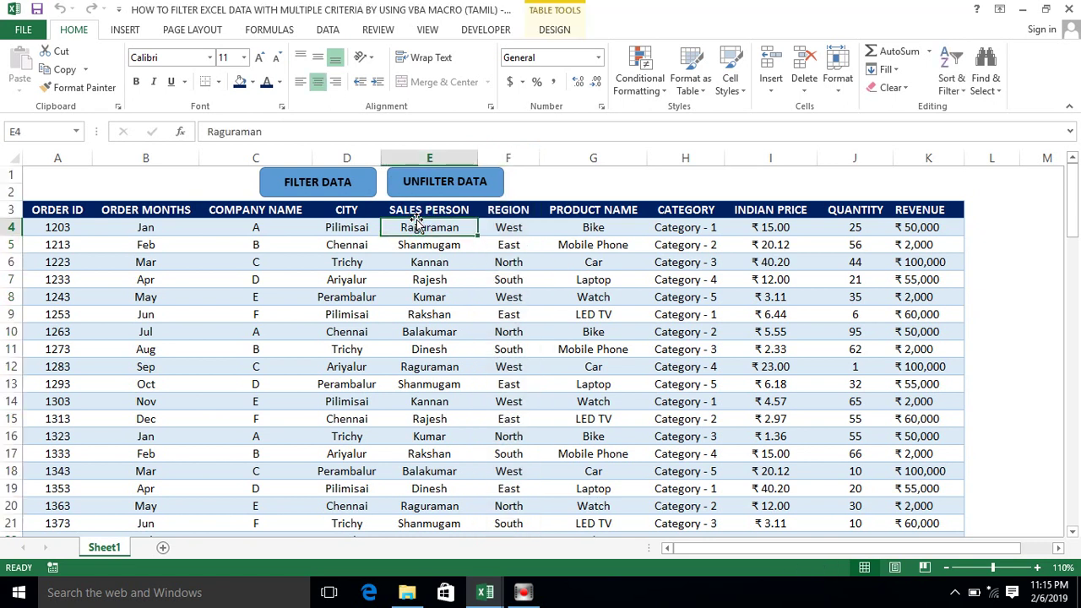
Run the filter macro, select the filtered QUANTITY, REGION and SALES PERSON values, then unfilter
click(324, 186)
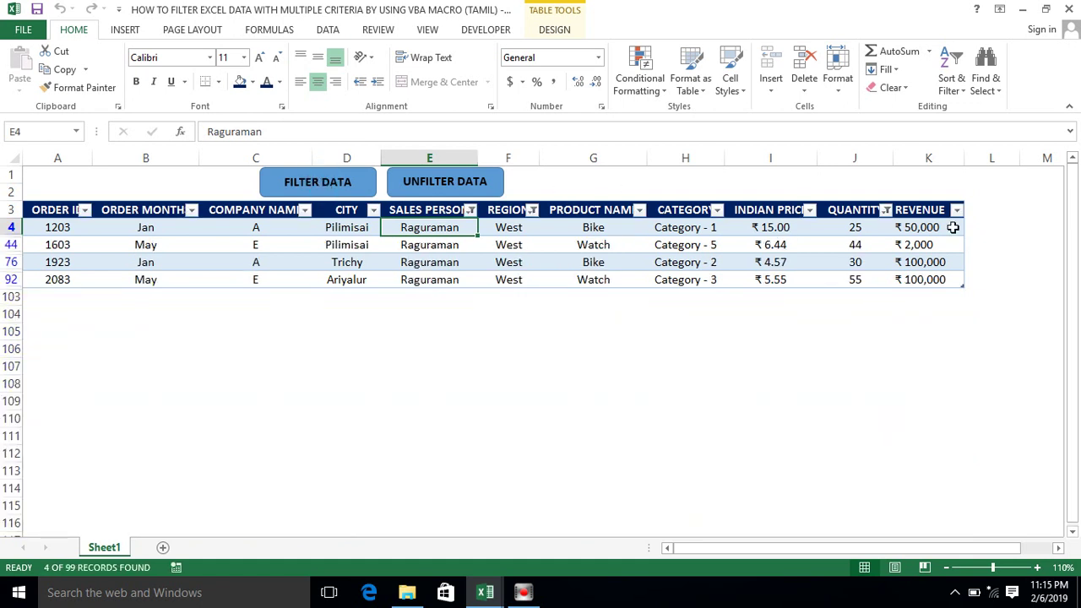
drag(856, 226, 853, 281)
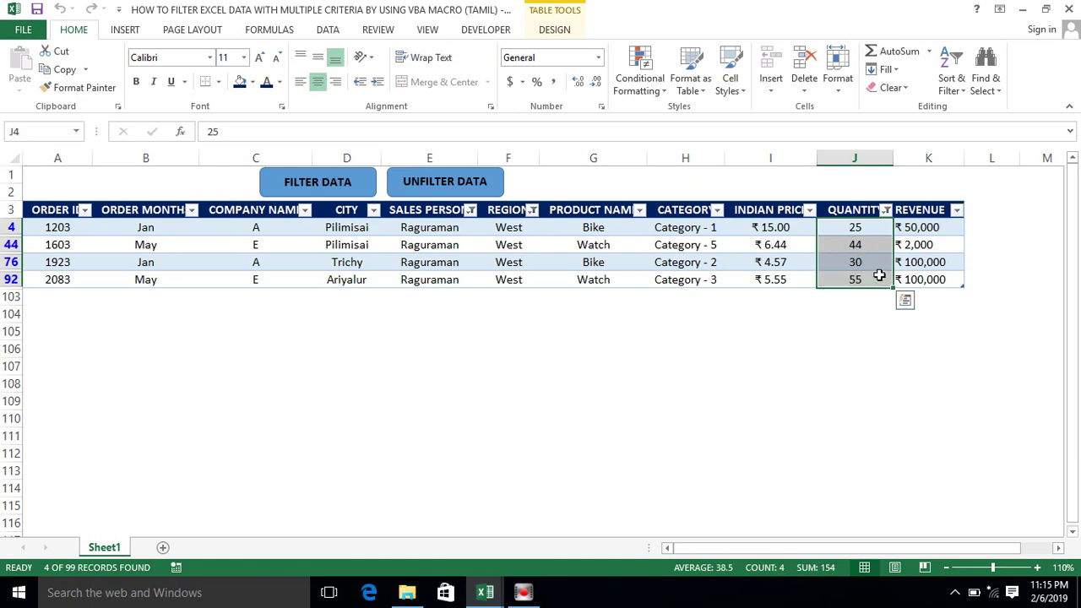
drag(494, 228, 497, 275)
drag(414, 228, 419, 279)
click(434, 183)
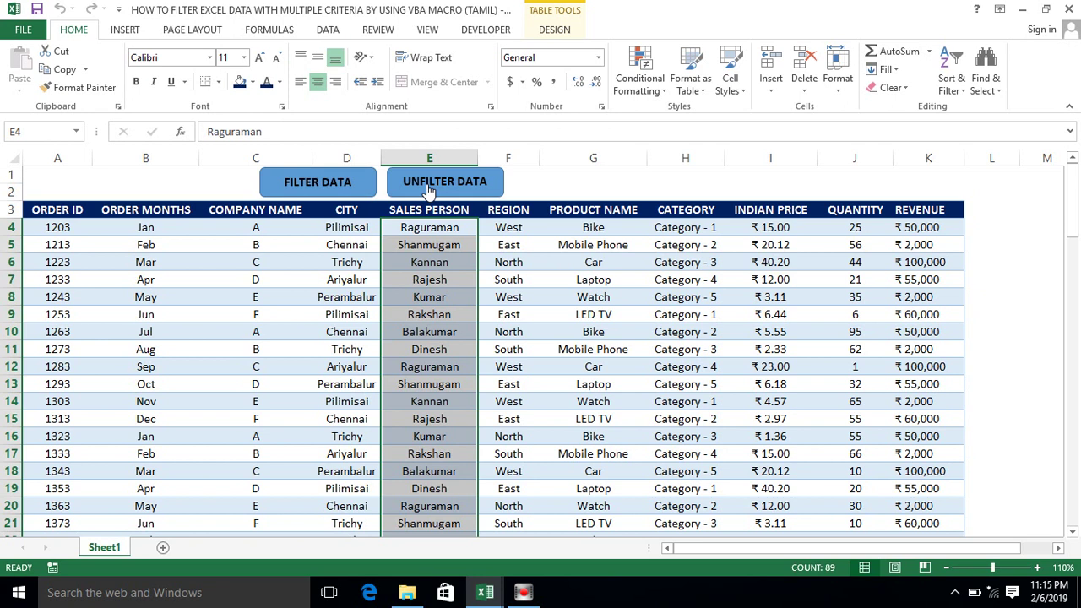
Turn on filter arrows for the sales table headers from the DATA tab
click(365, 209)
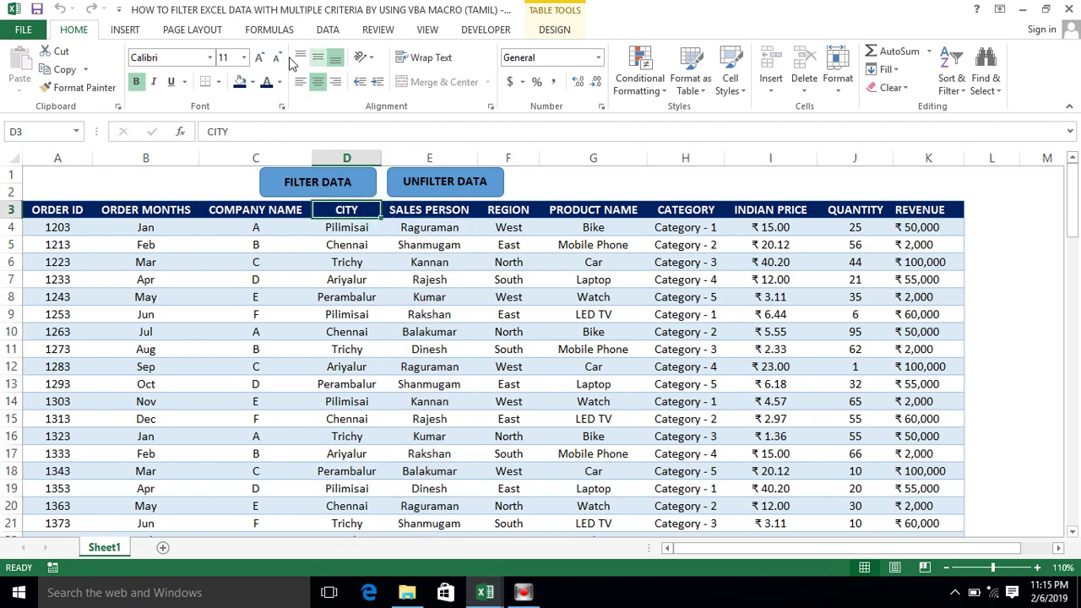
click(329, 32)
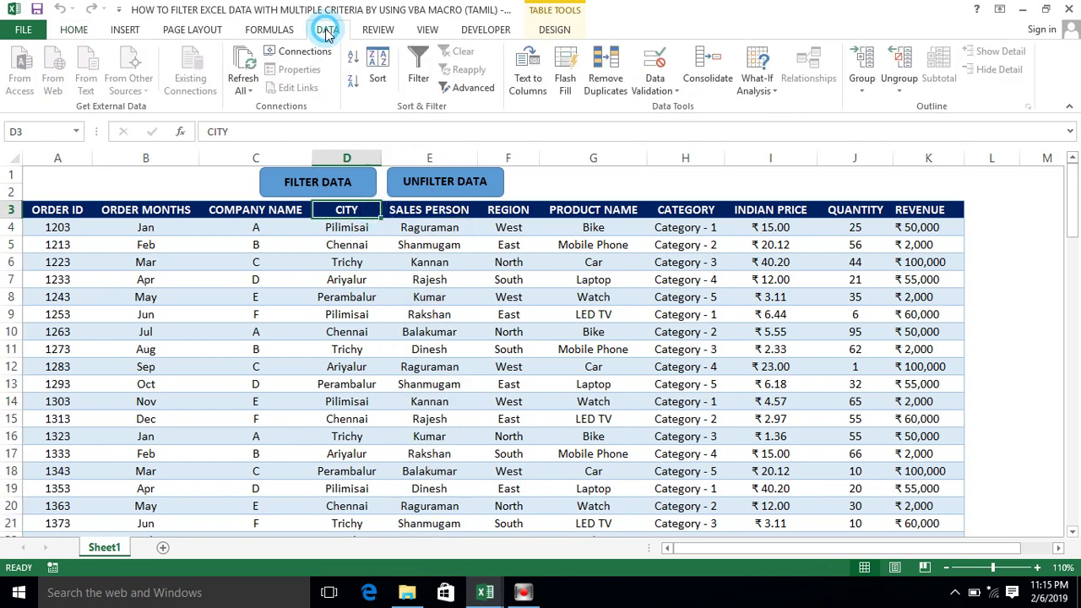
click(419, 68)
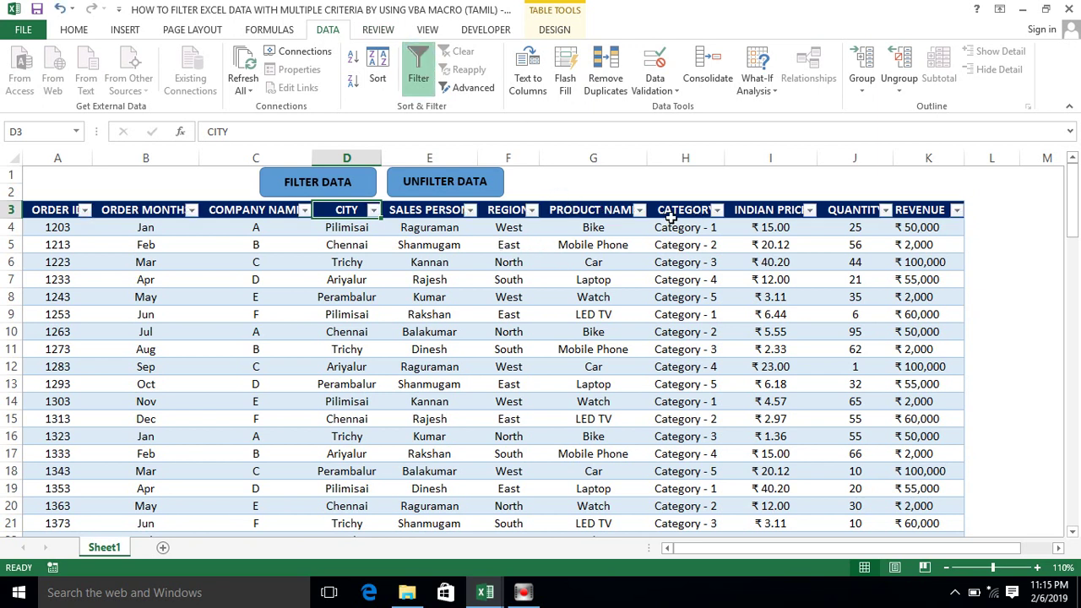
Filter QUANTITY to values greater than or equal to 20 and less than or equal to 60
click(886, 214)
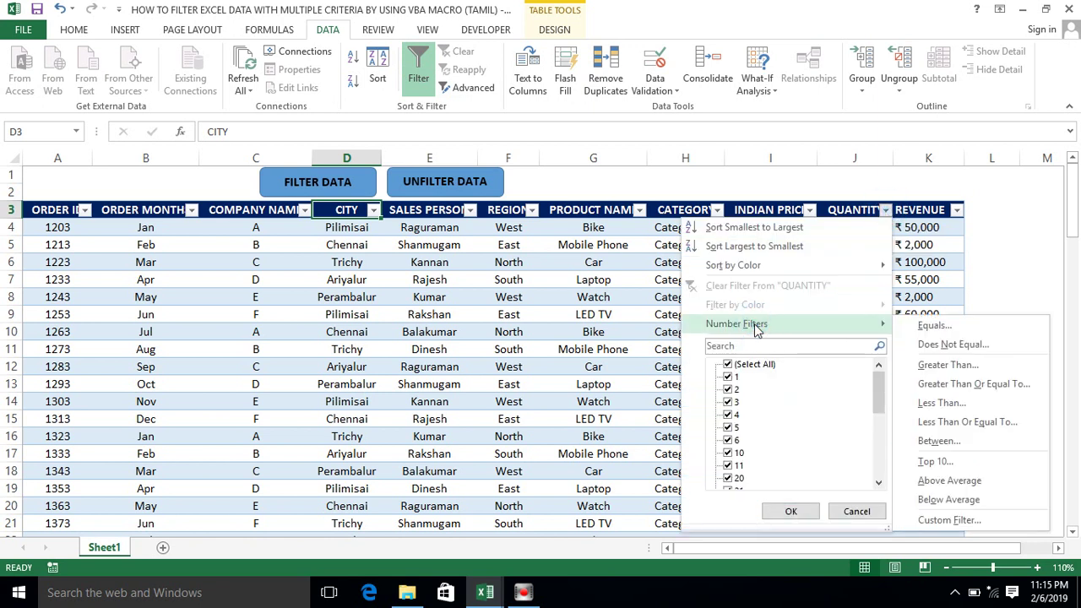
click(933, 386)
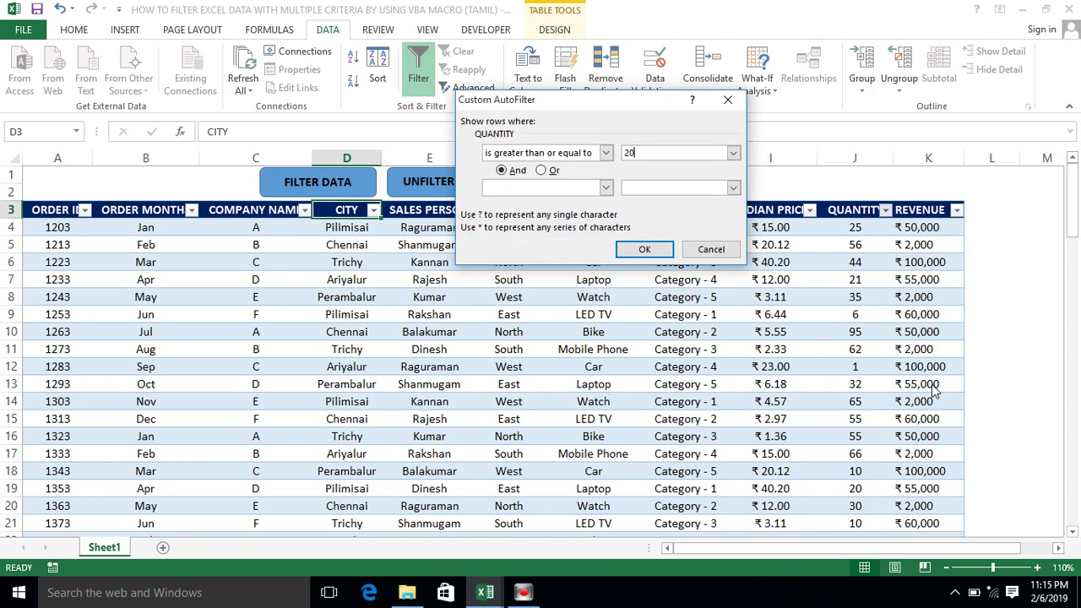
click(606, 187)
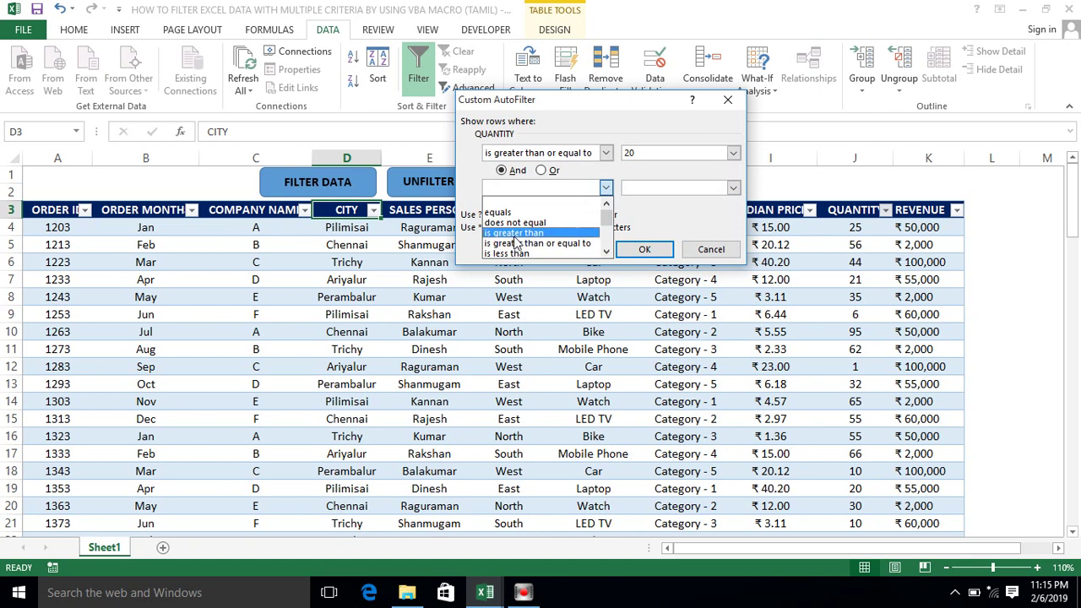
click(606, 254)
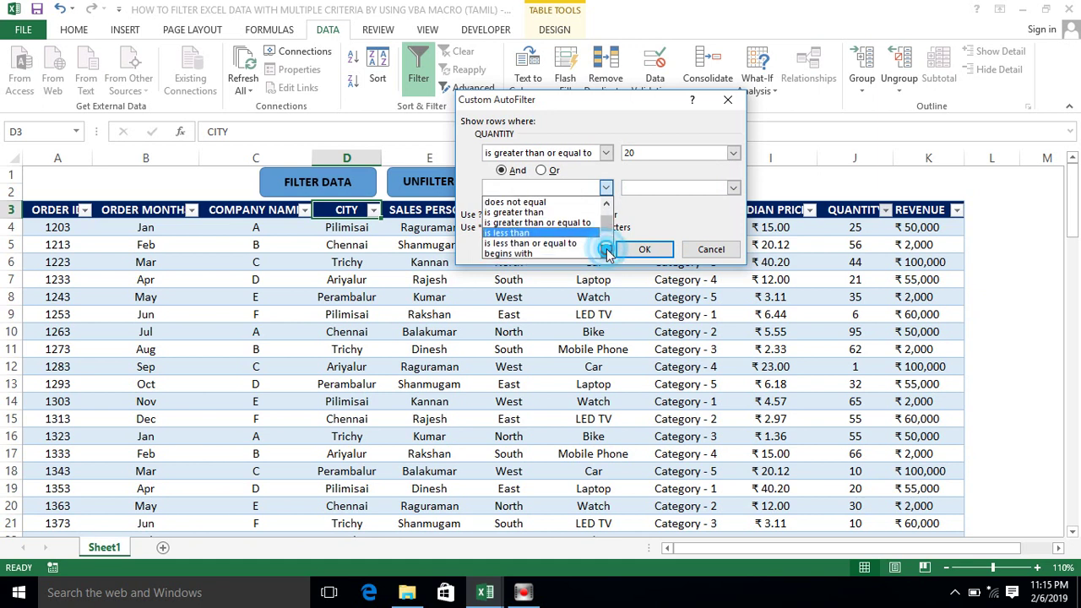
click(539, 245)
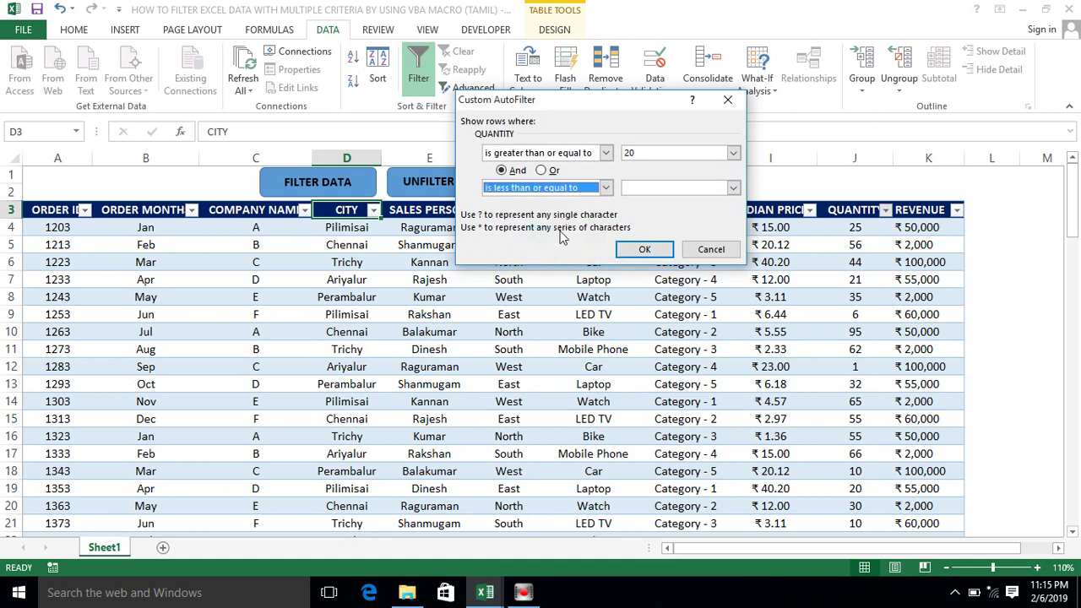
click(653, 184)
text(60)
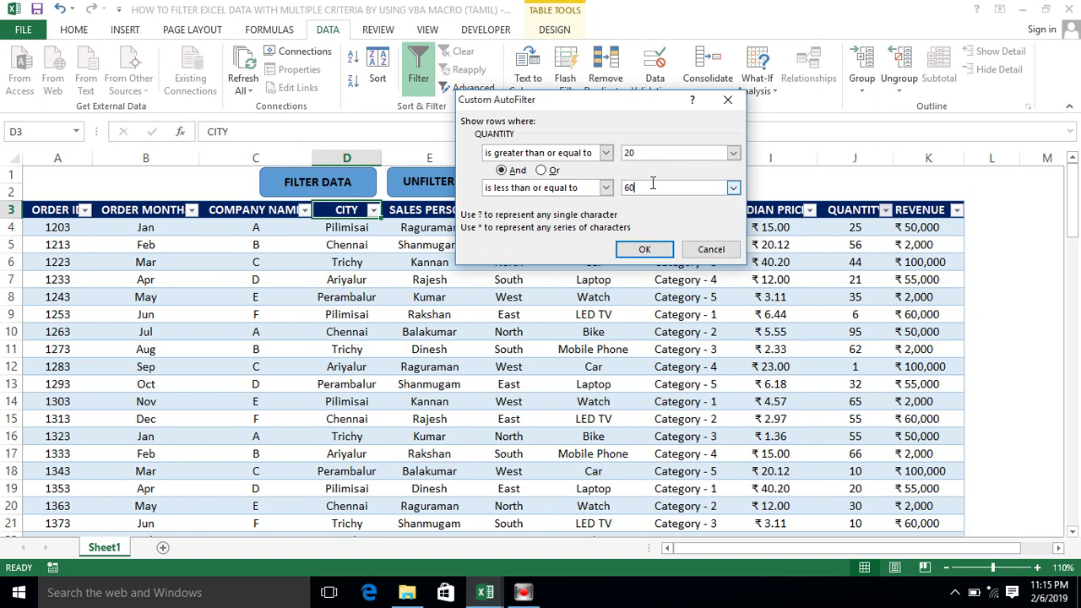
click(642, 250)
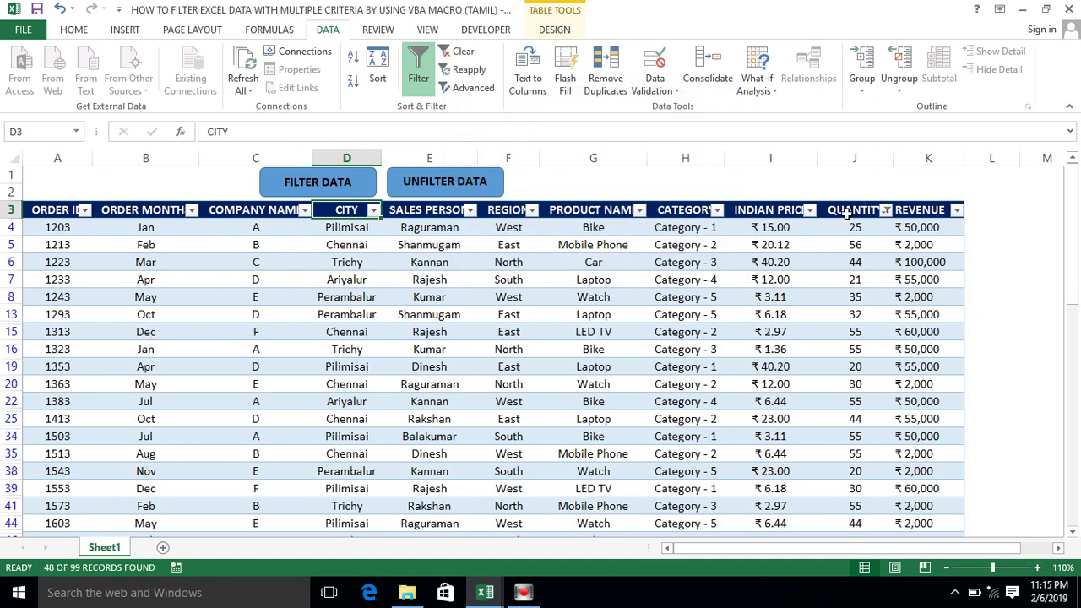
Filter the REGION column to show only West
click(531, 211)
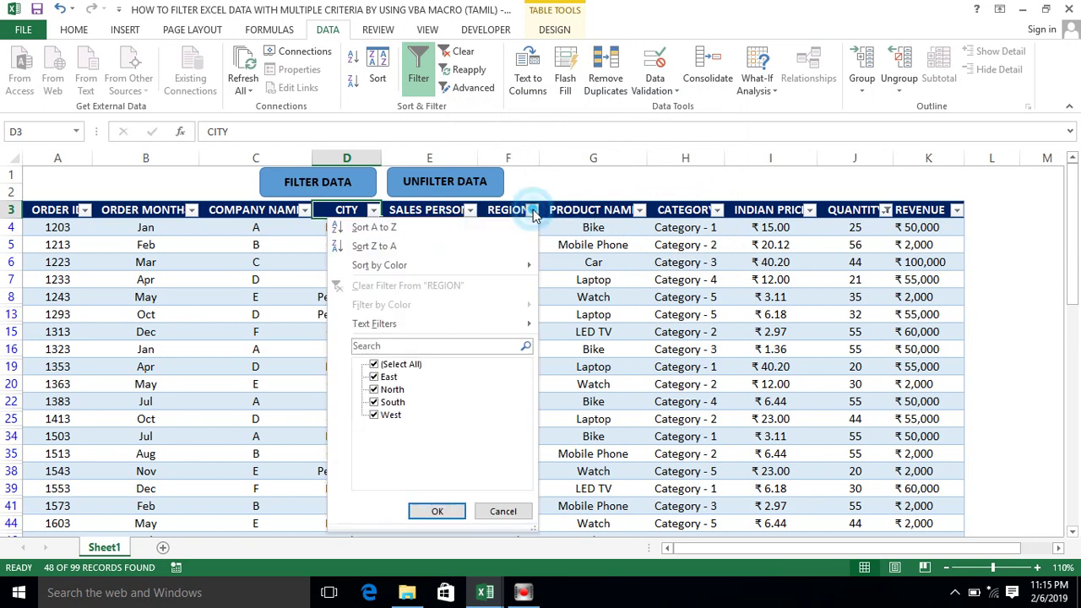
click(382, 365)
click(378, 414)
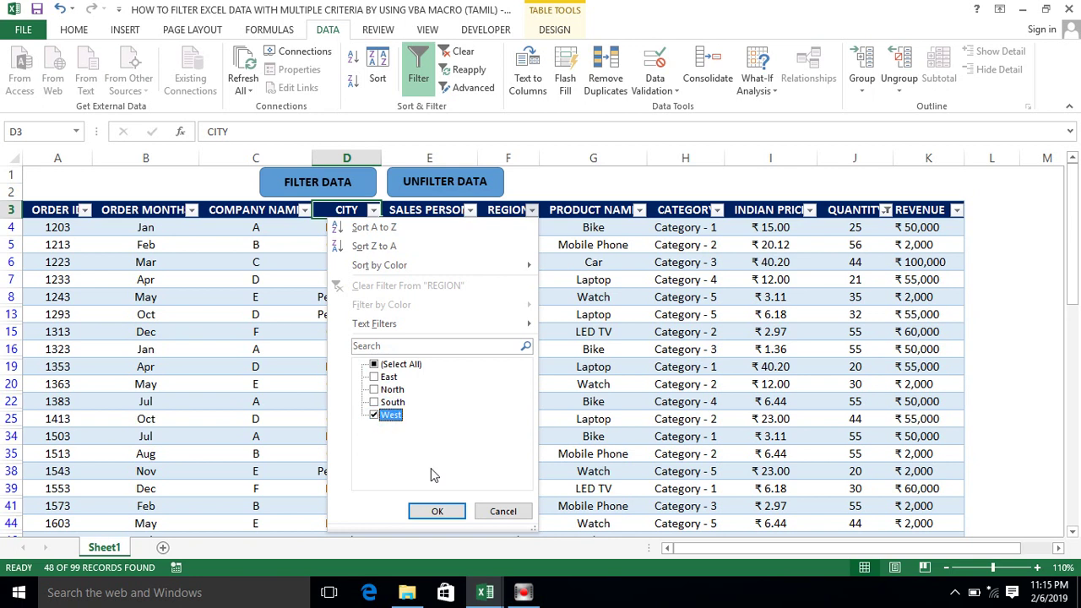
click(432, 510)
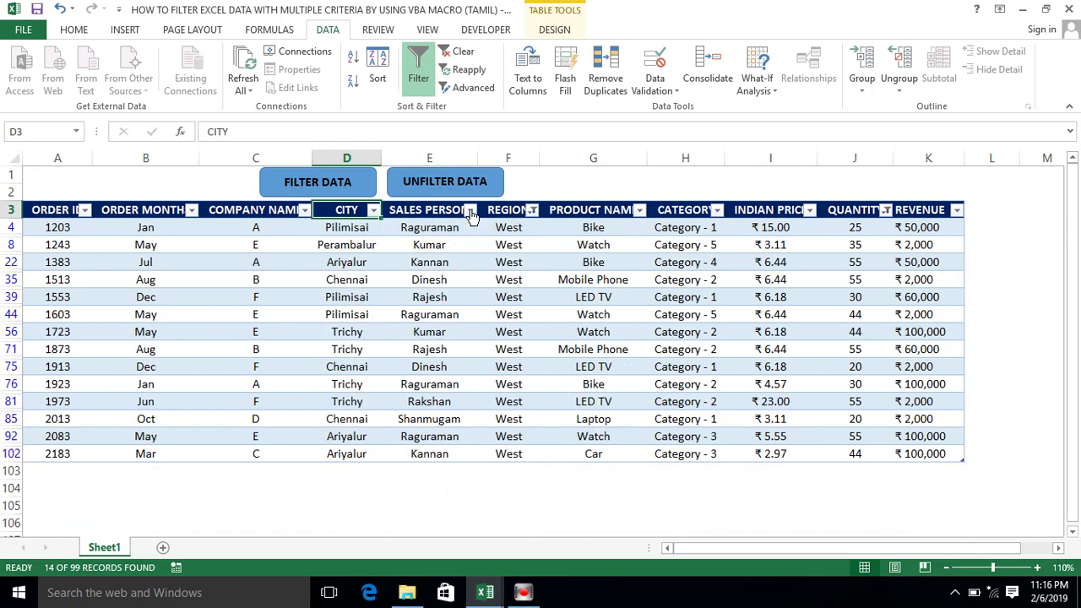
Filter SALES PERSON to one salesperson, then switch the filter to a different single salesperson
click(470, 211)
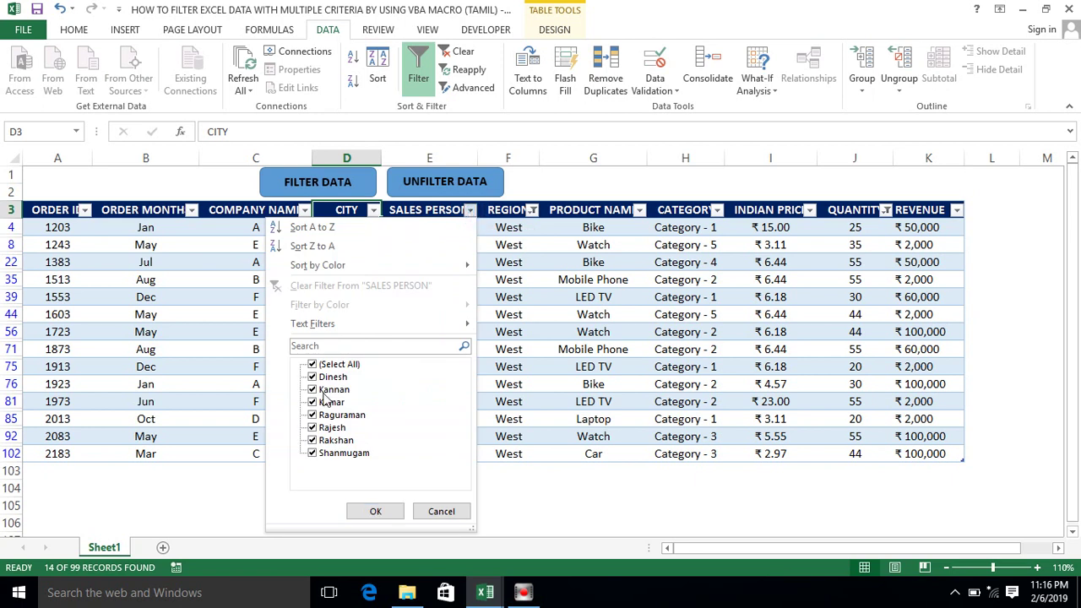
click(321, 365)
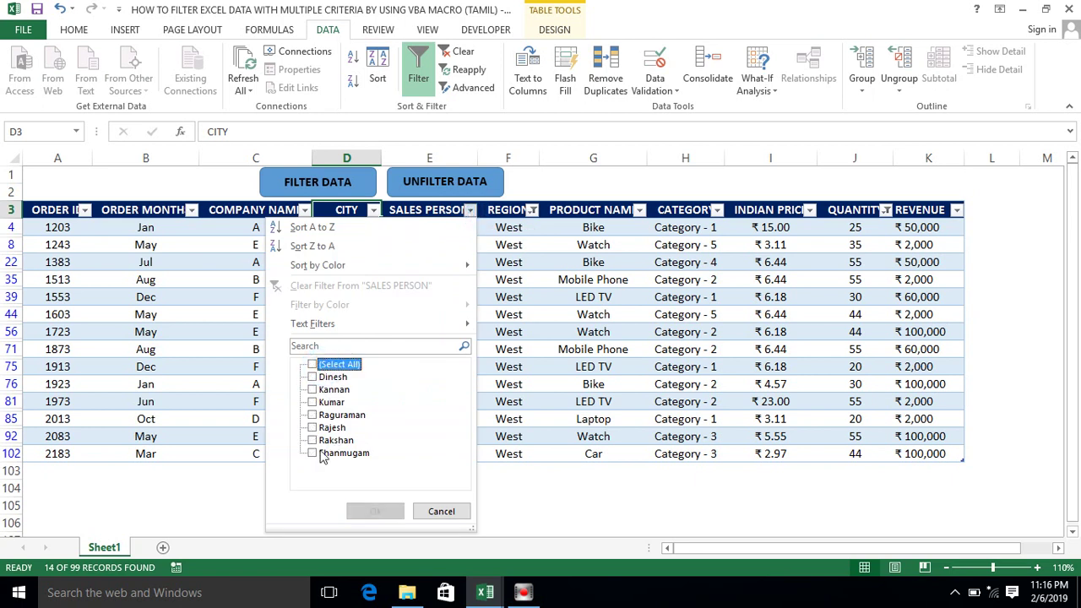
click(319, 454)
click(371, 512)
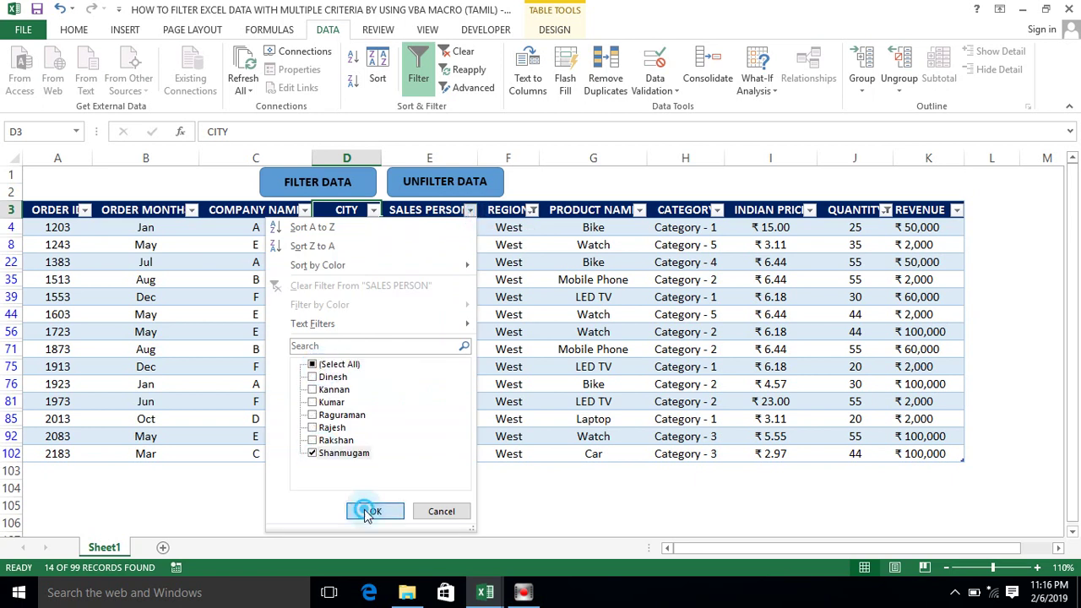
click(470, 210)
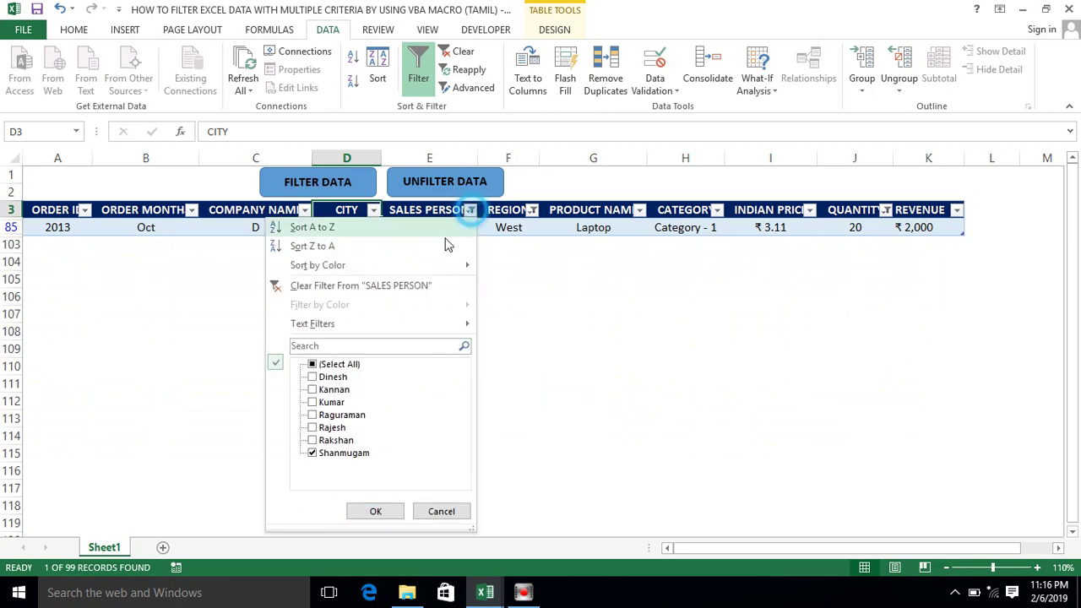
click(317, 416)
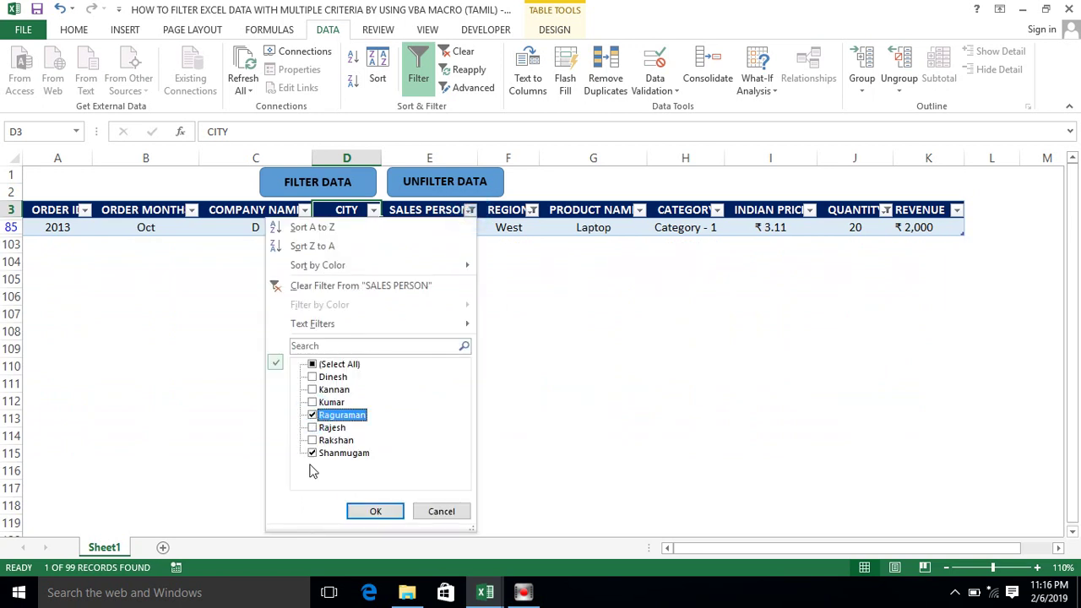
click(313, 454)
click(375, 512)
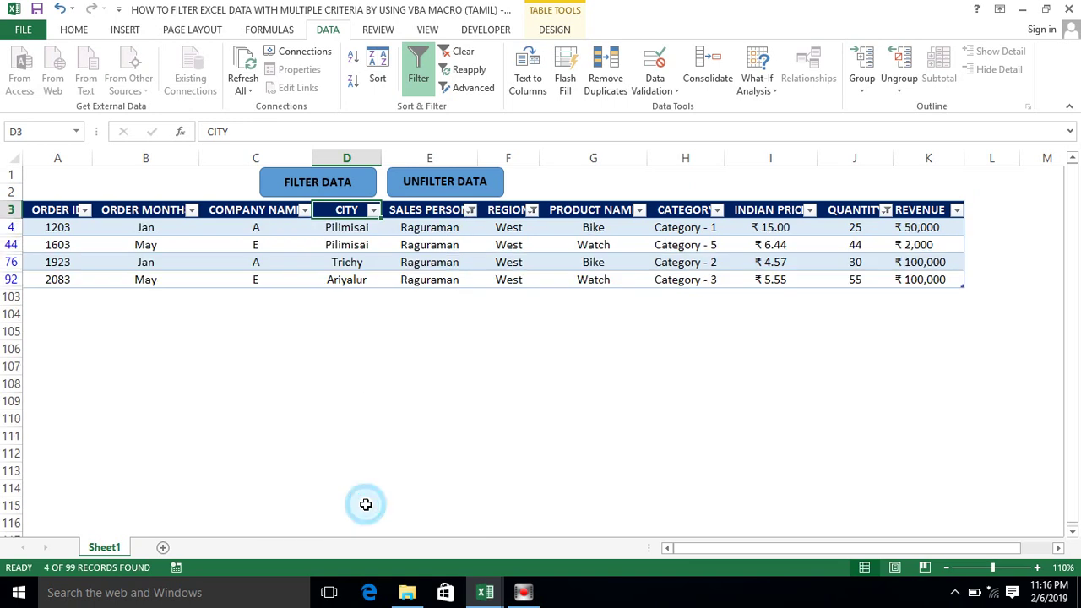
Run the UNFILTER DATA macro, then FILTER DATA, then UNFILTER DATA again to show all rows
mouse_move(429, 227)
mouse_down()
mouse_move(633, 284)
mouse_move(850, 276)
mouse_up()
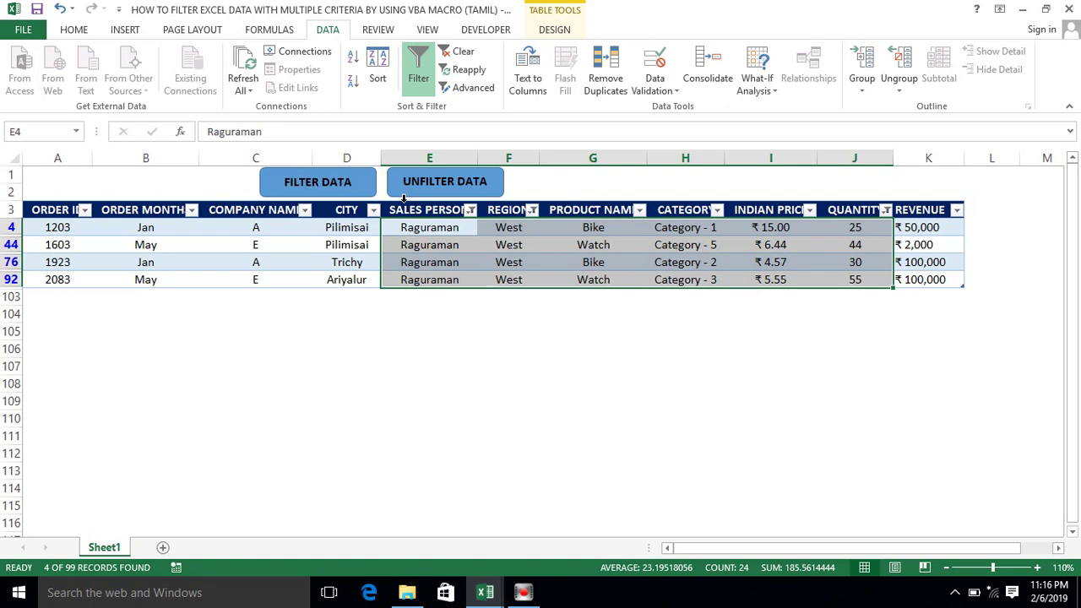
click(441, 193)
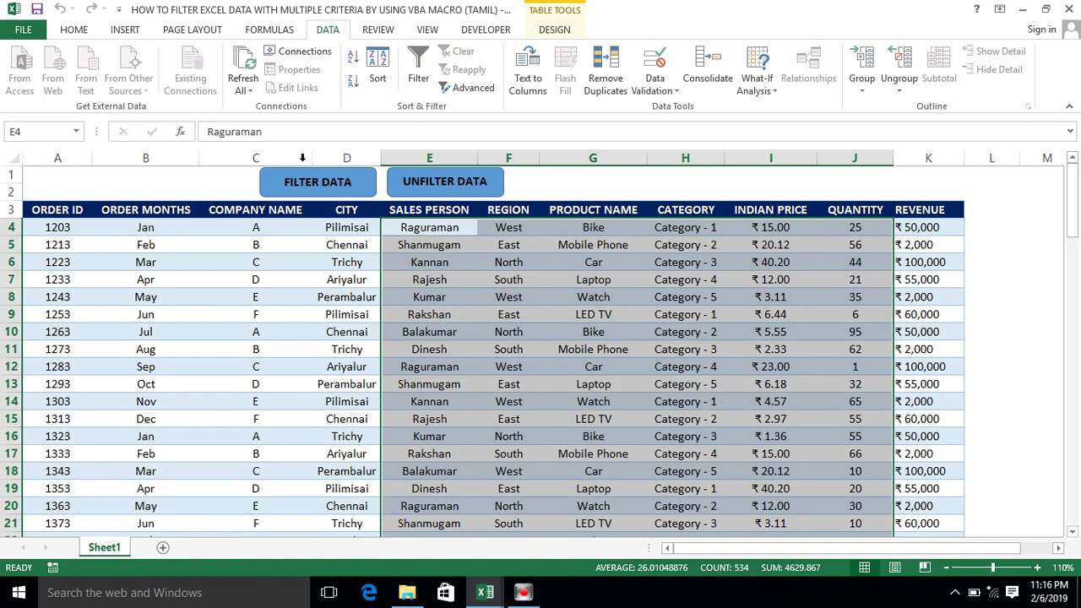
click(298, 244)
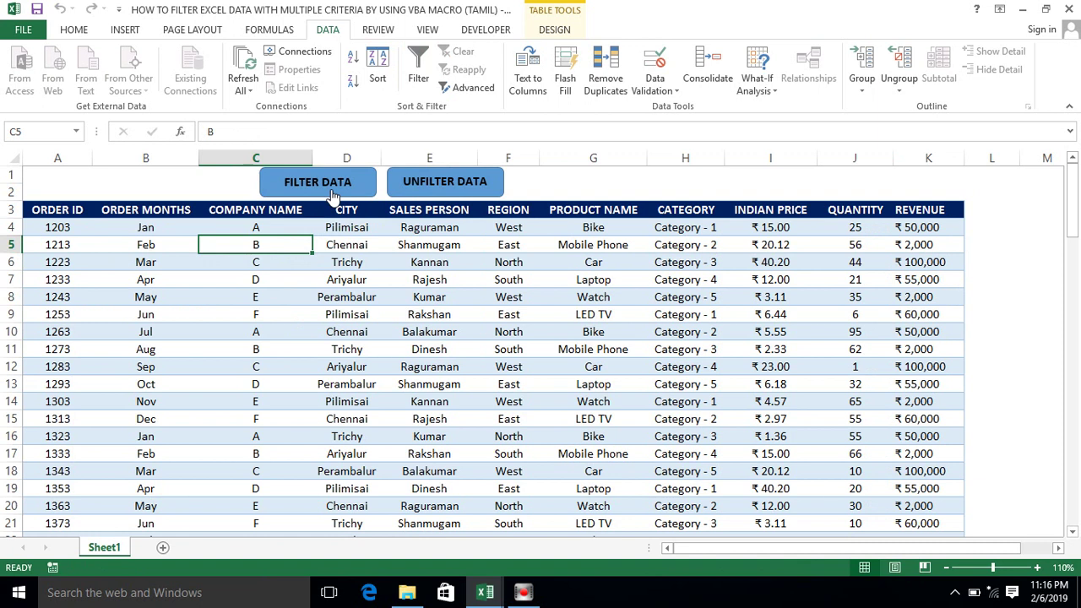
click(332, 187)
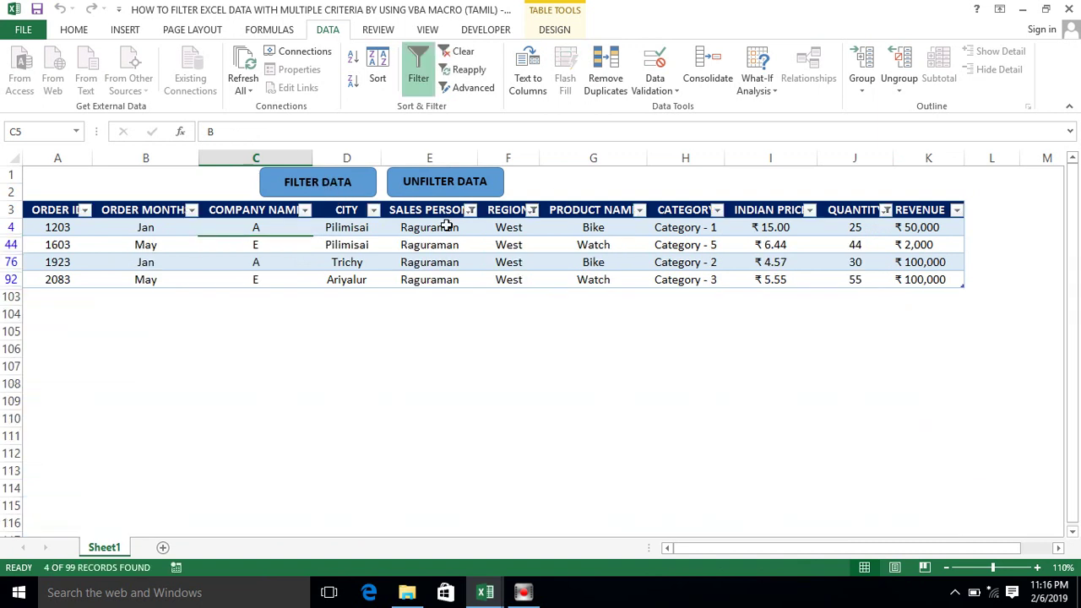
mouse_move(437, 227)
mouse_down()
mouse_move(450, 262)
mouse_move(778, 278)
mouse_up()
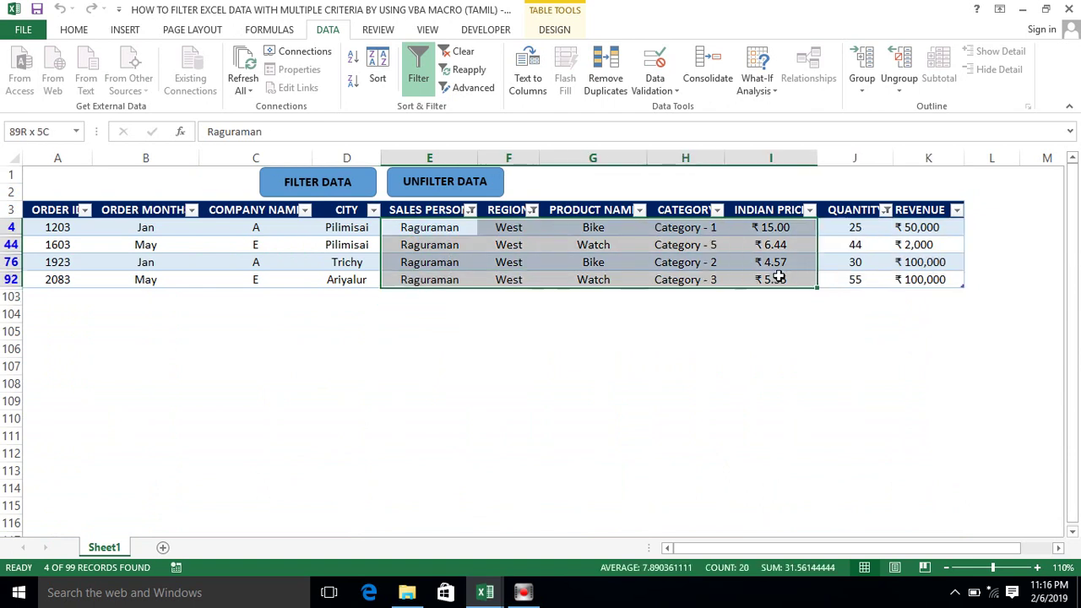
click(435, 186)
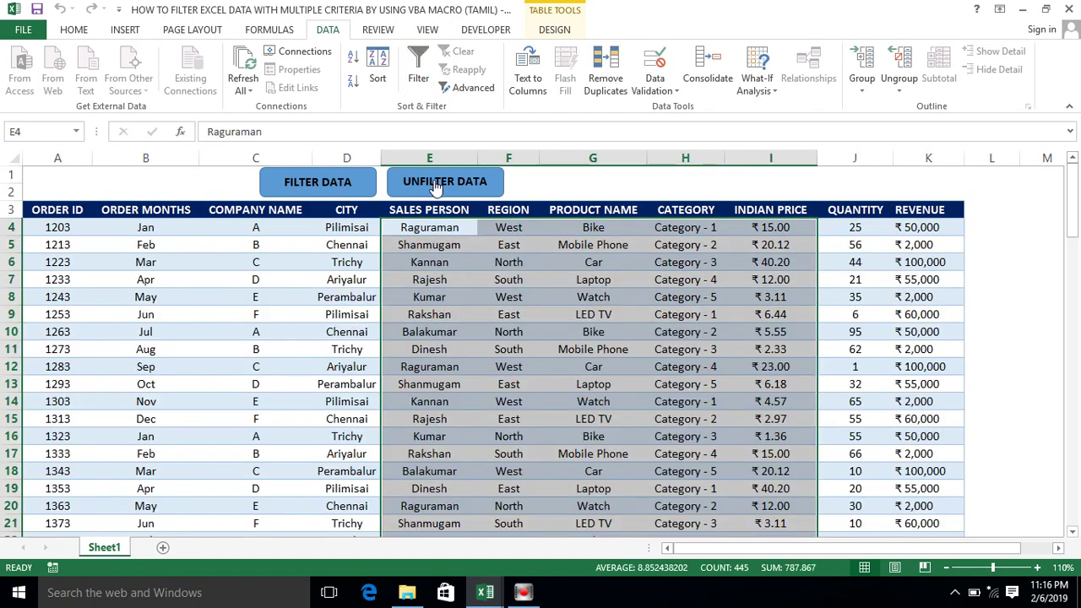
click(280, 223)
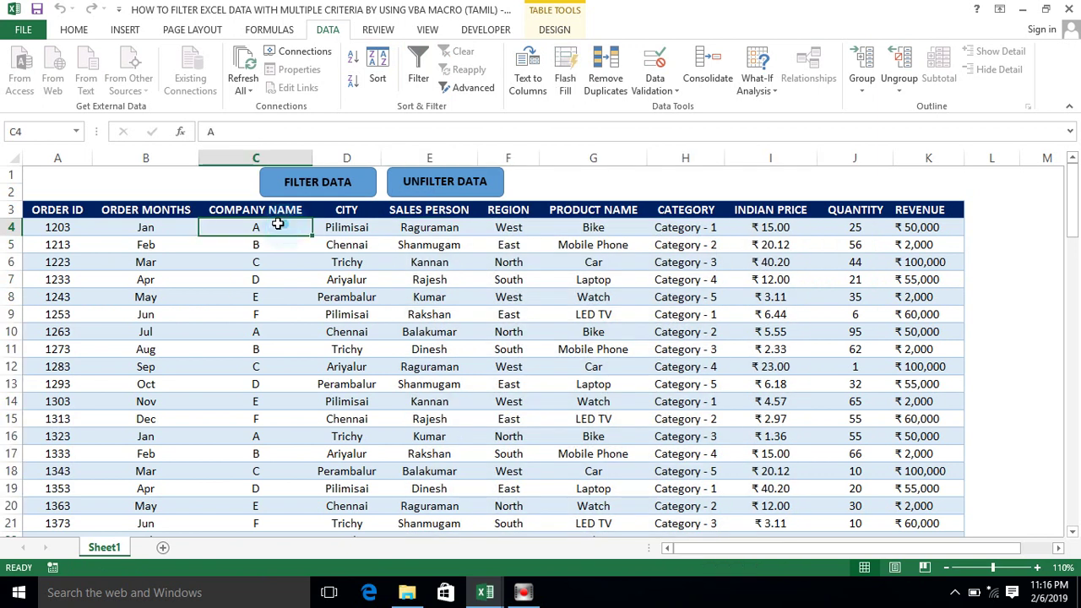
Select the whole table from the ORDER ID header A3 with Ctrl+Shift+Right and Down
click(40, 216)
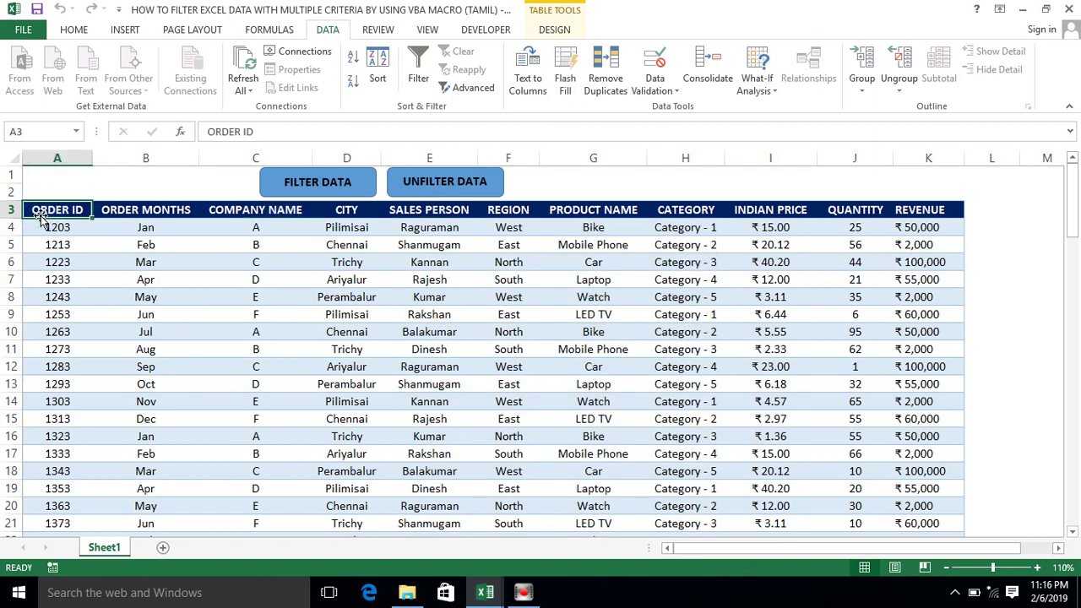
key(ctrl+shift+Right)
key(ctrl+shift+Down)
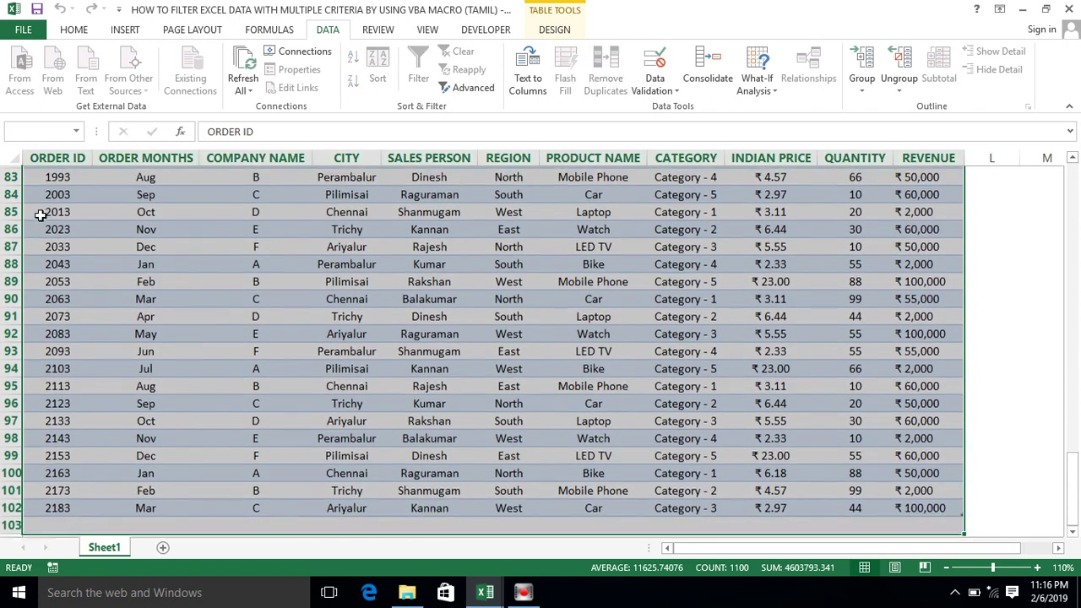
Copy the table, paste it as values at A3 of new Sheet3, and AutoFit the columns
key(ctrl+c)
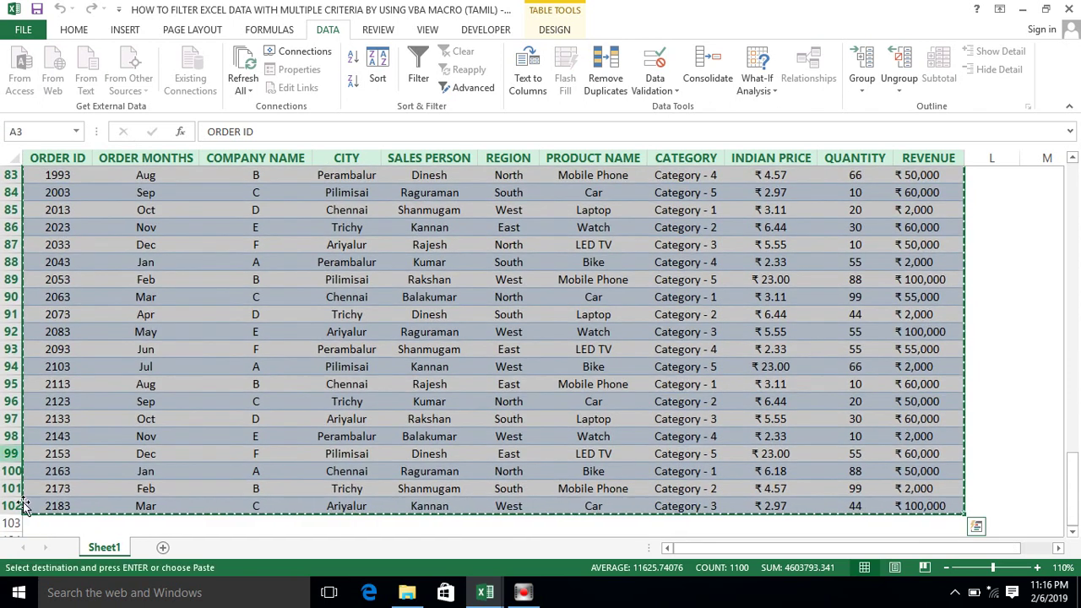
click(163, 547)
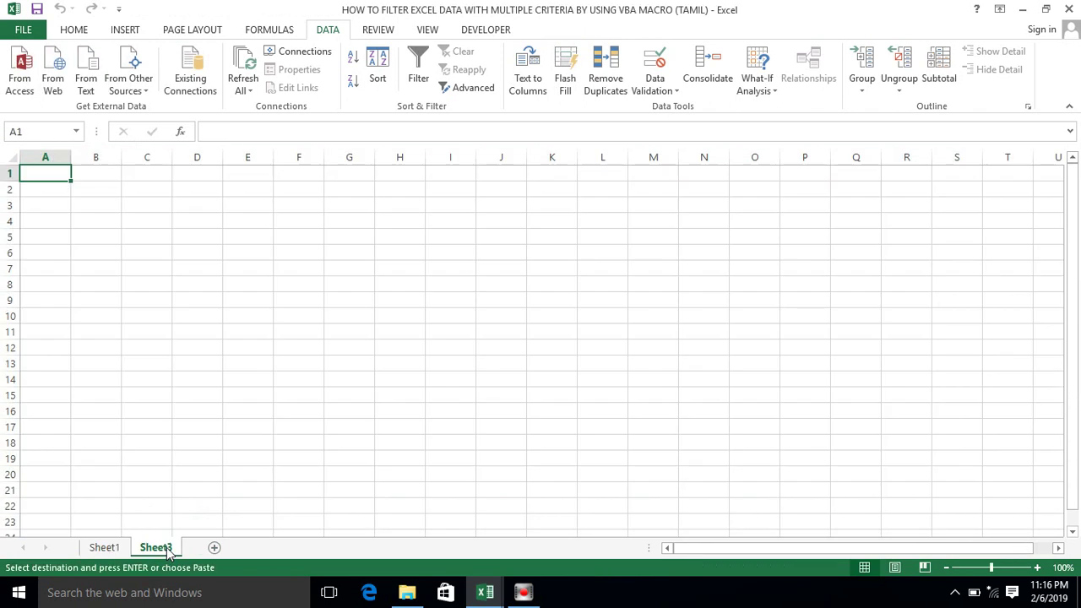
key(Down)
key(Down)
key(Down)
key(Up)
key(ctrl+alt+v)
key(v)
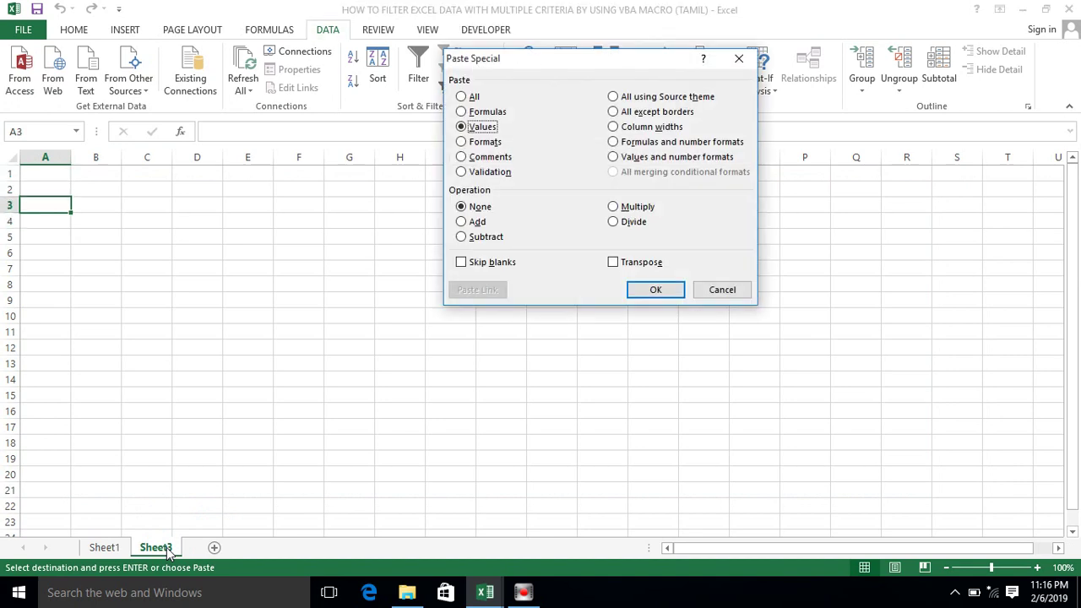
key(Return)
key(alt+o)
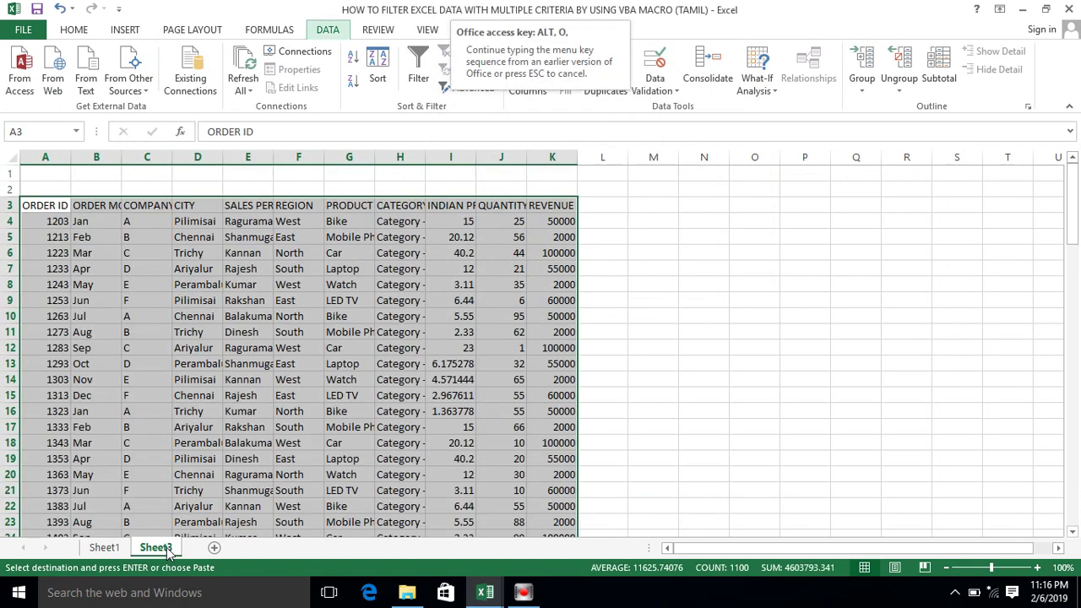
key(c)
key(a)
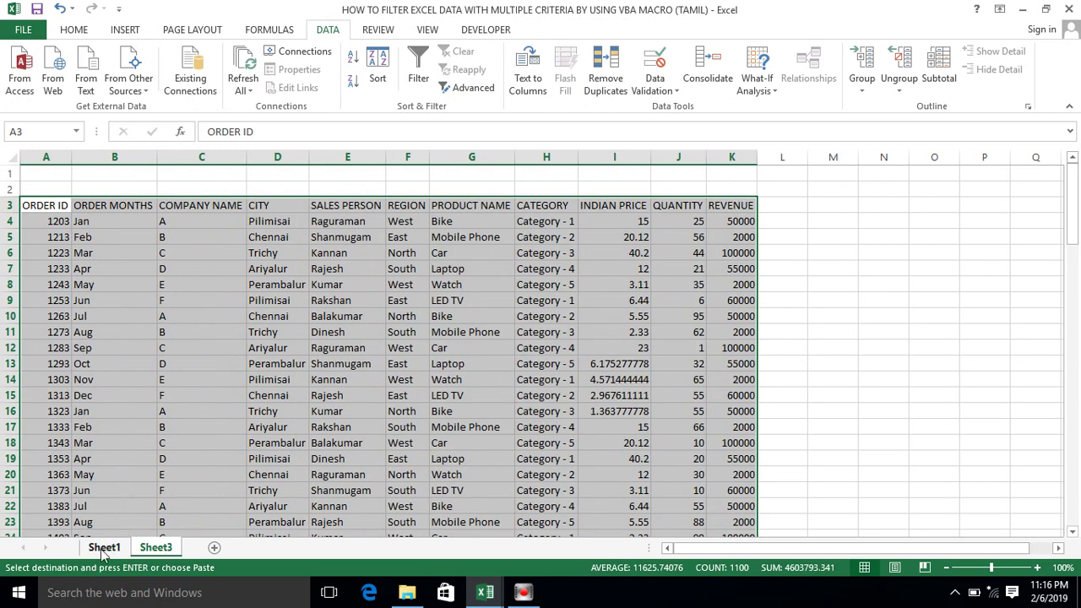
Return to Sheet1, reselect the table, cancel the copy marquee, and go back to Sheet3
click(103, 549)
scroll(165, 339, up, 20)
scroll(165, 340, up, 7)
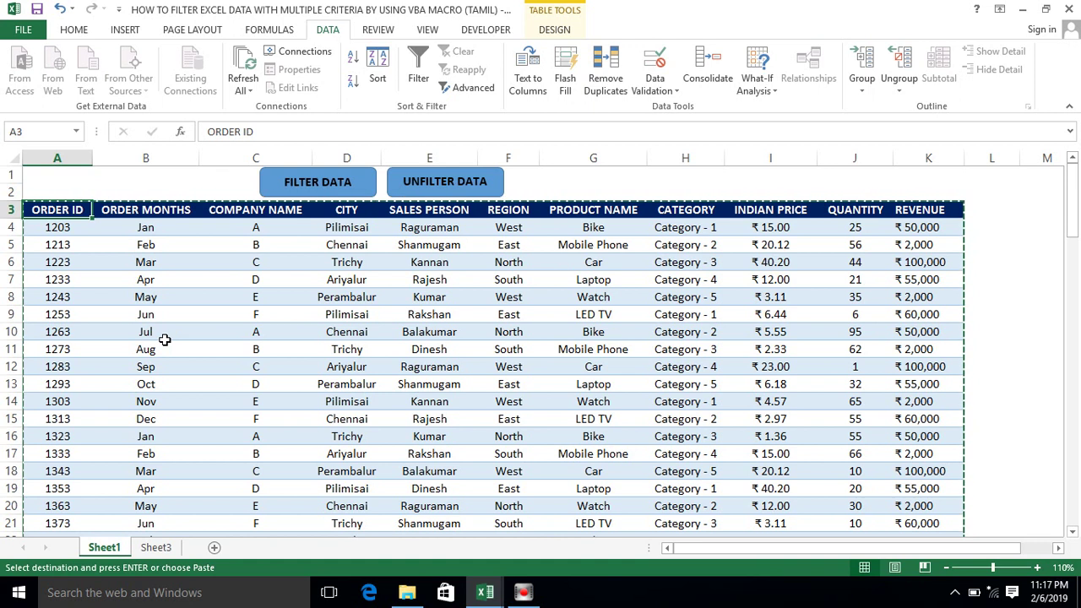
key(ctrl+shift+Right)
key(ctrl+shift+Down)
key(Up)
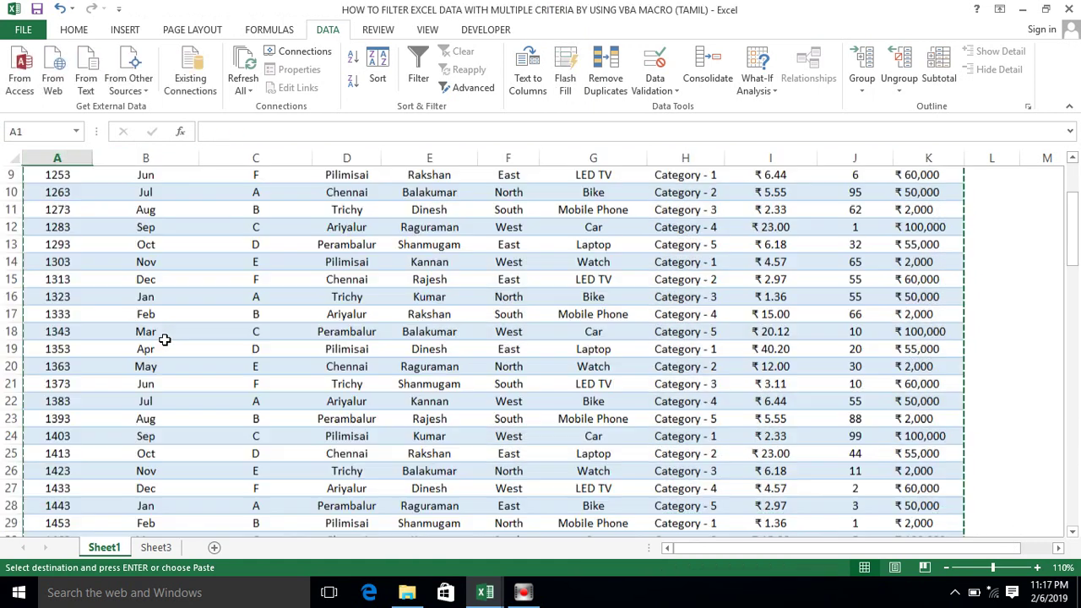
key(Down)
key(Escape)
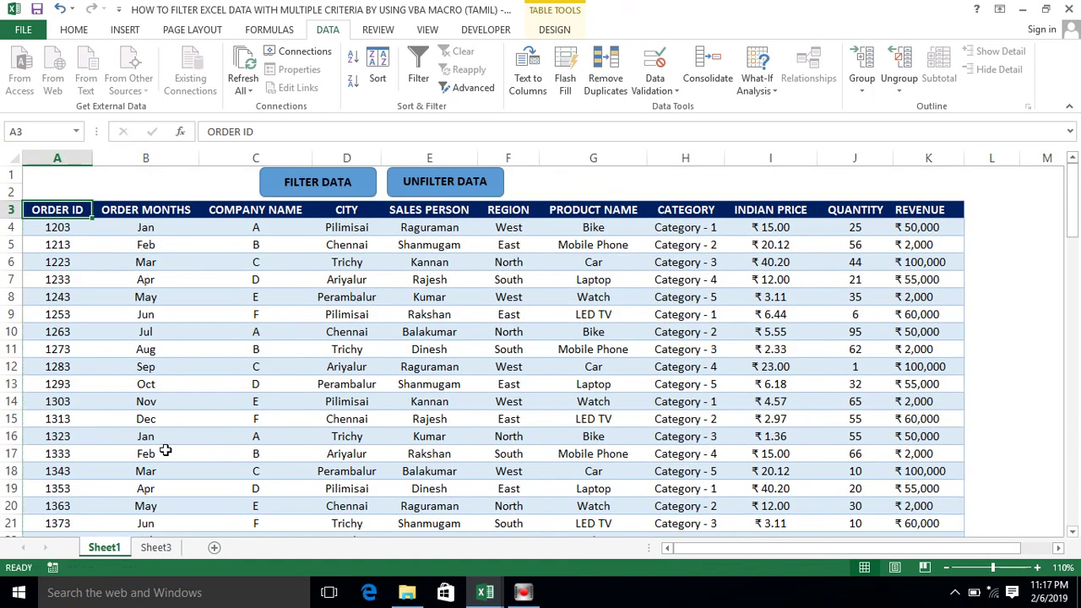
click(155, 548)
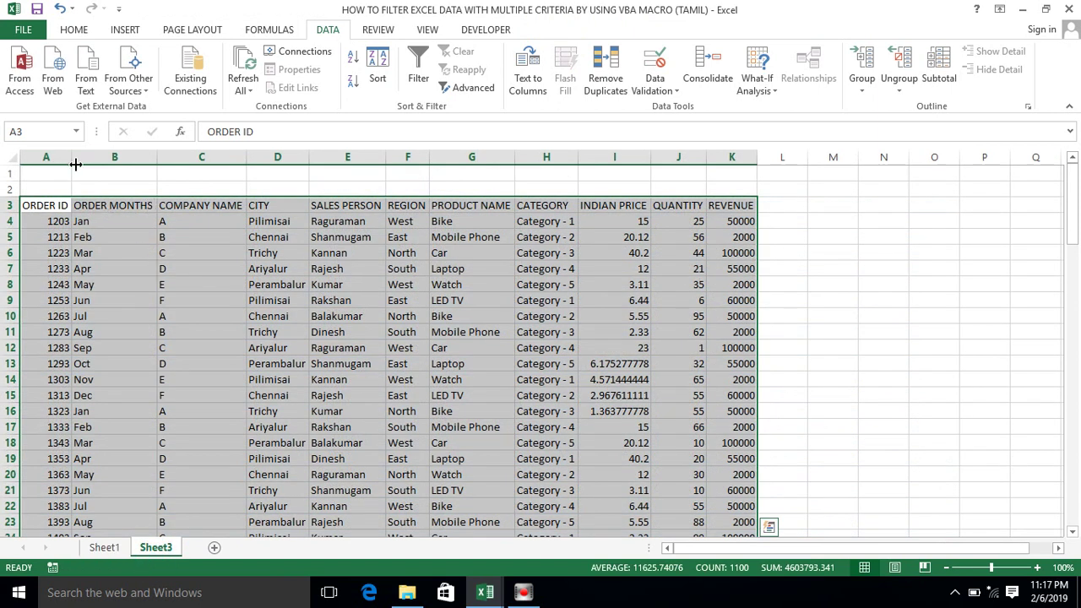
Zoom to 120% and give header row A3:K3 a dark blue fill with white text
drag(71, 159, 117, 159)
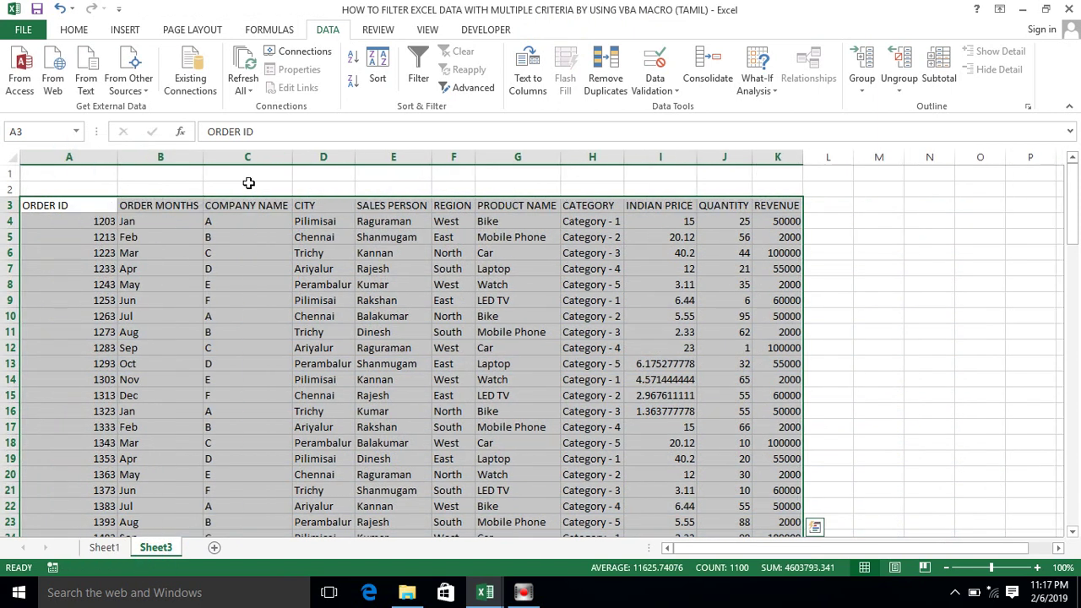
key(ctrl+z)
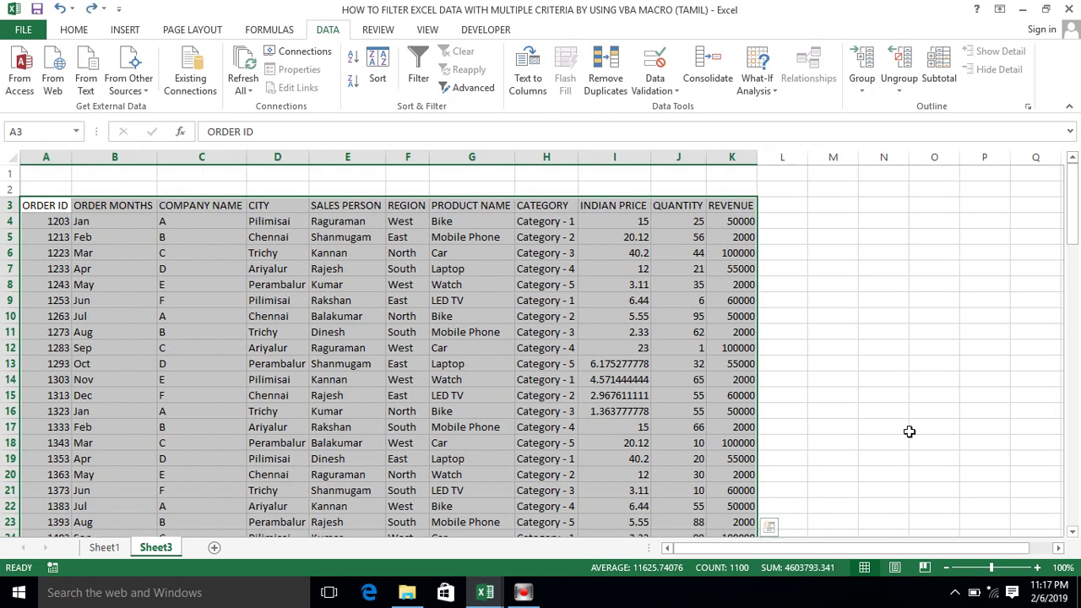
click(1037, 567)
click(1037, 568)
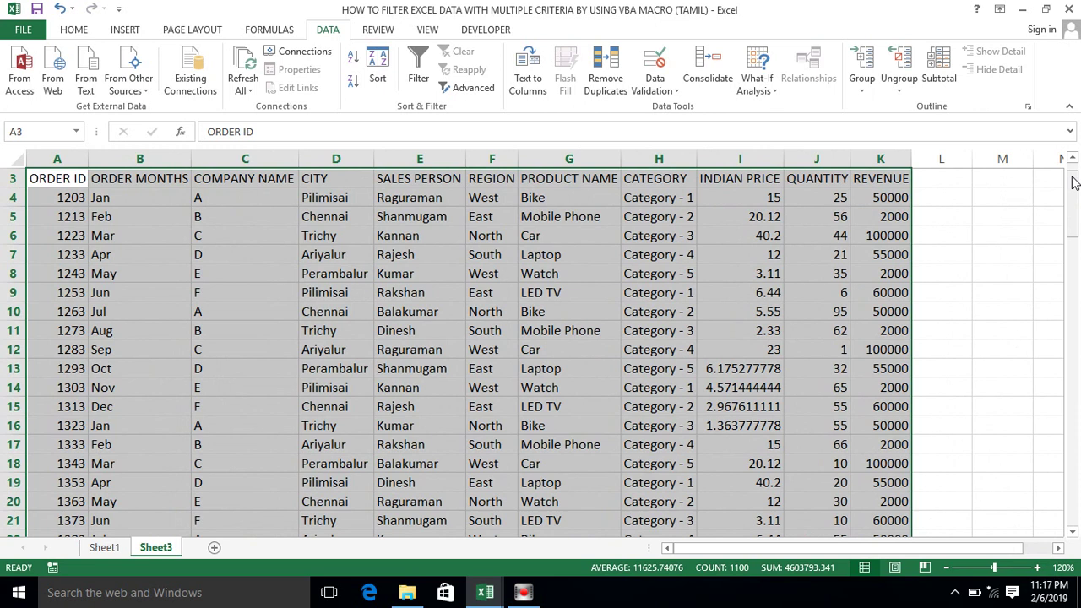
drag(1075, 182, 1073, 165)
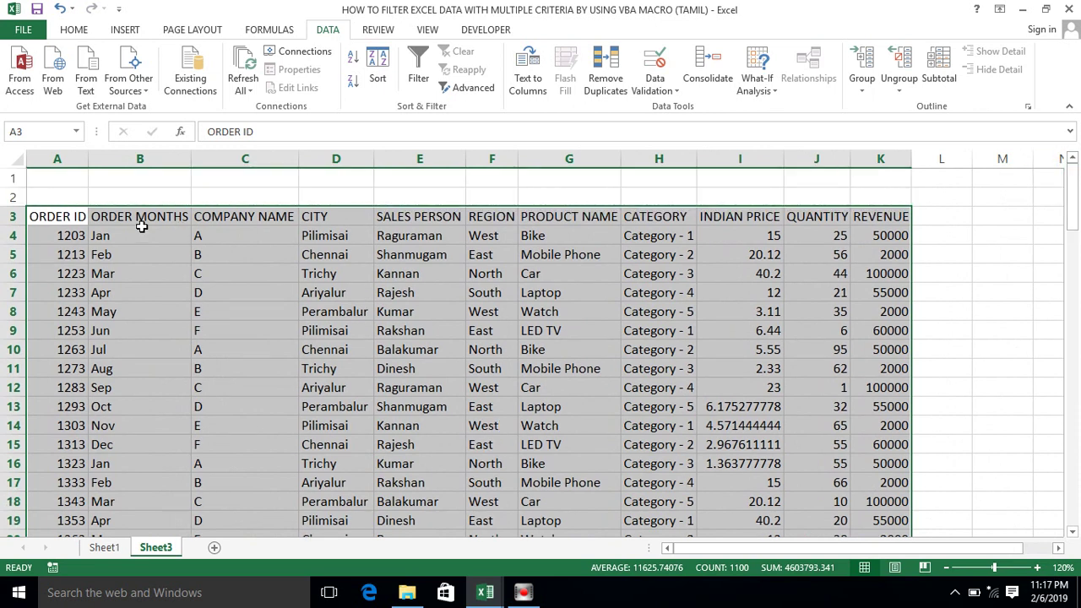
click(80, 218)
key(ctrl+shift+Right)
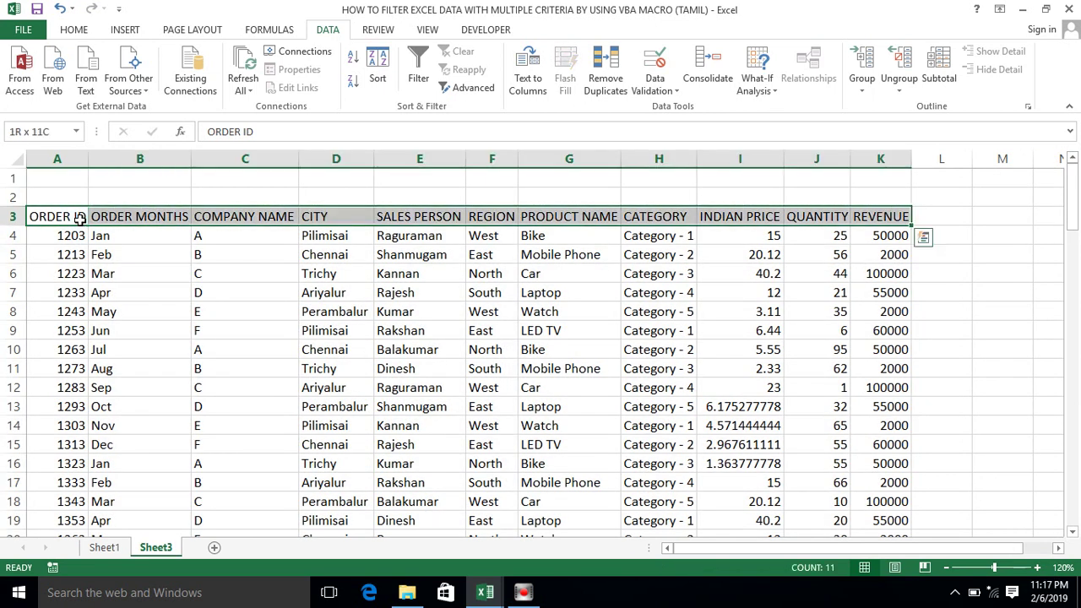
click(87, 34)
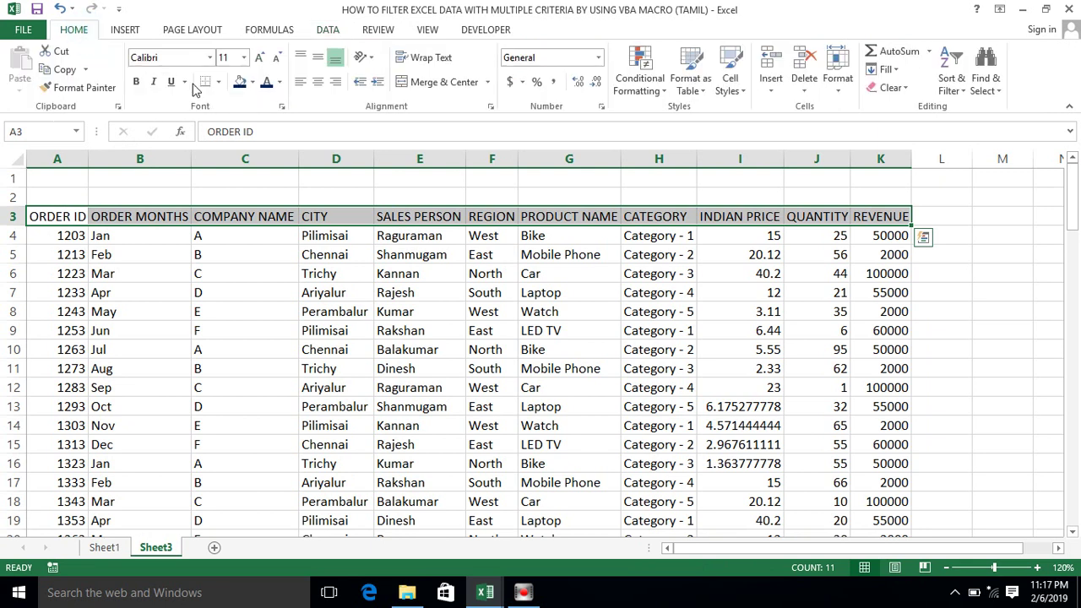
click(240, 82)
click(281, 82)
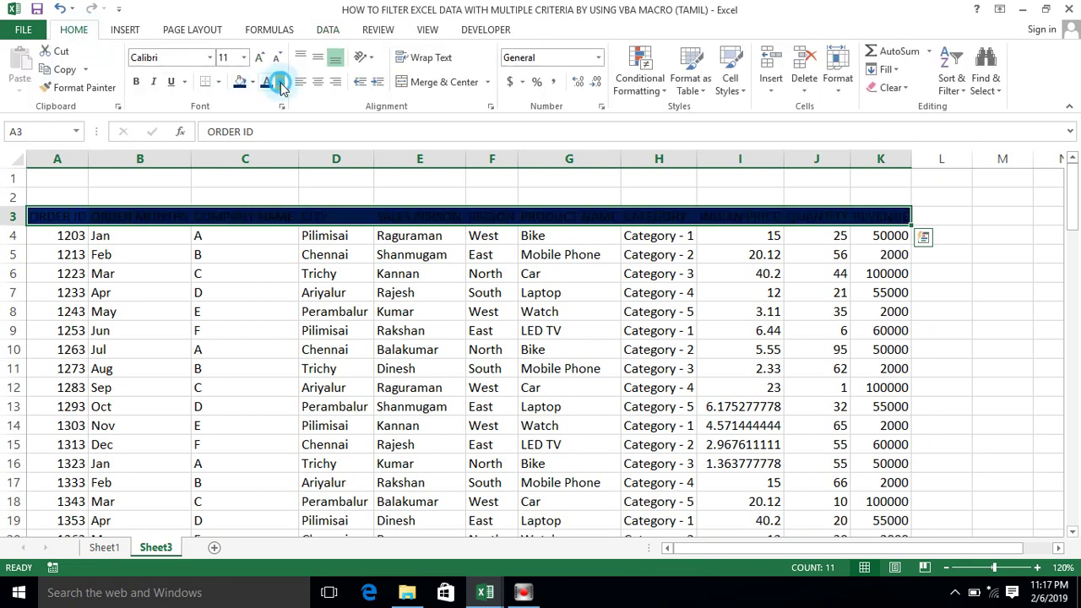
click(269, 137)
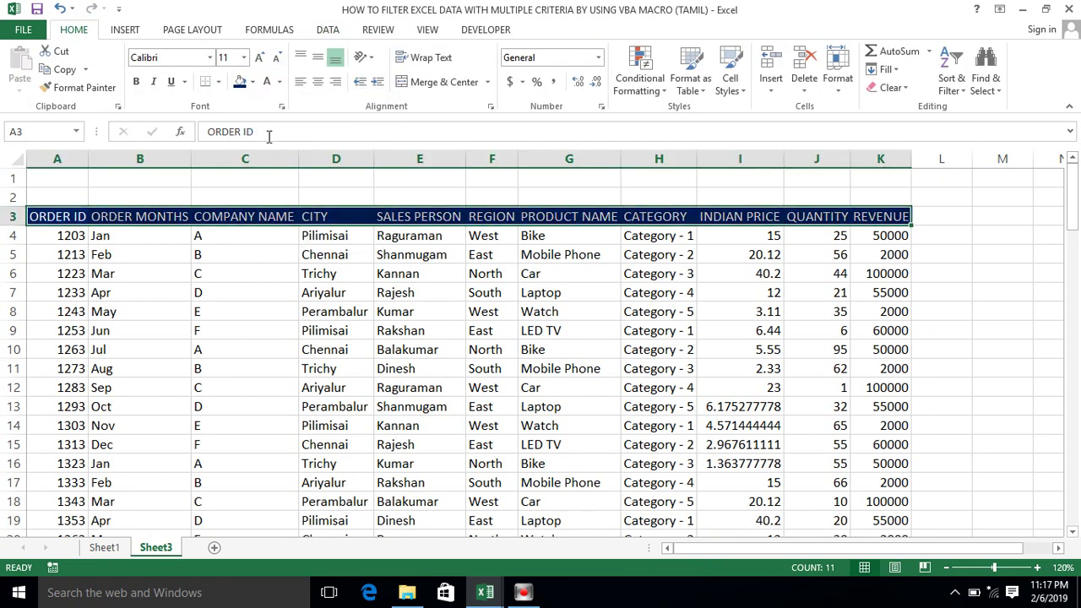
click(103, 256)
Select the whole data block A3:K102 from the ORDER ID header
click(39, 217)
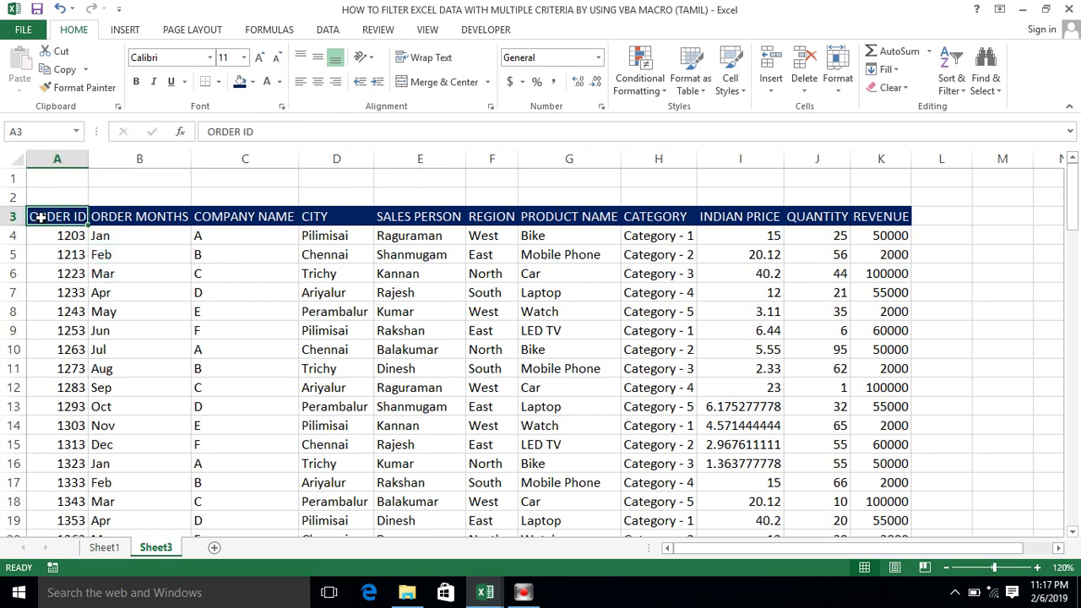
key(ctrl+shift+Right)
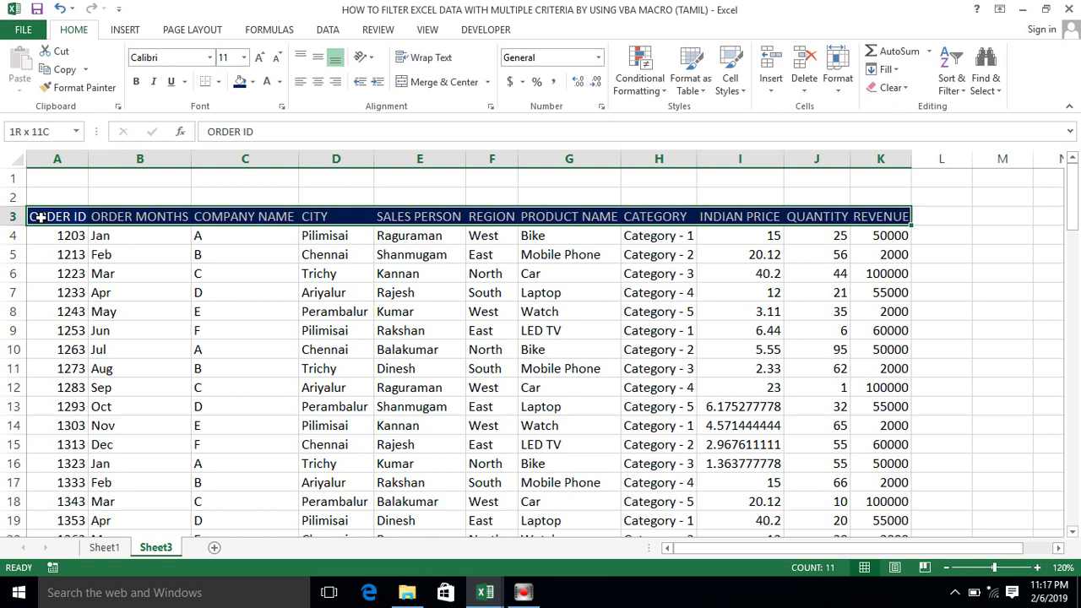
key(ctrl+shift+Down)
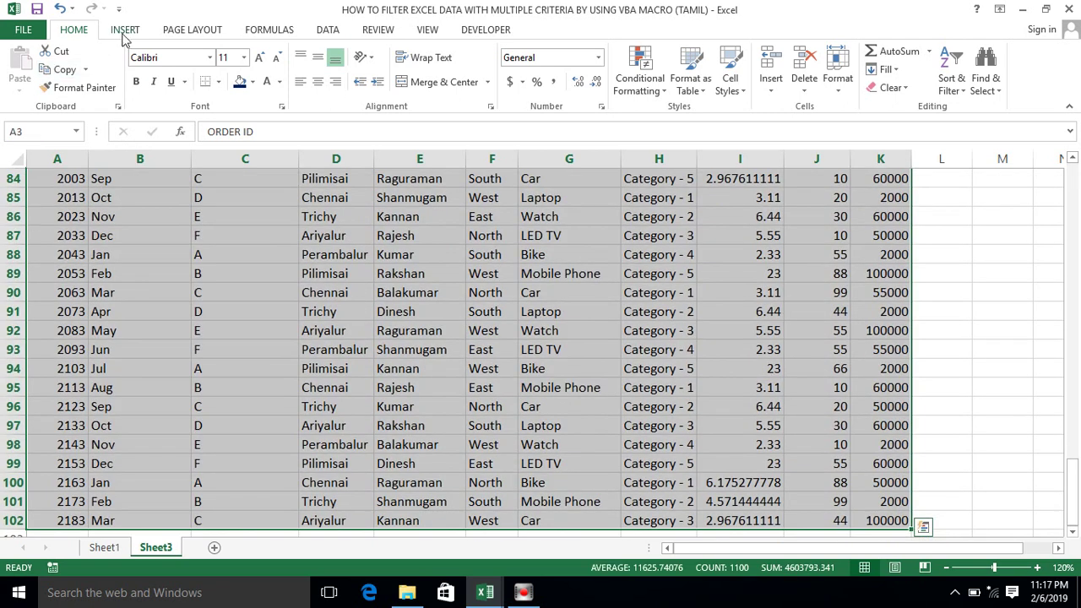
Insert a table over =$A$3:$K$102 with headers, creating banded Table3
click(124, 32)
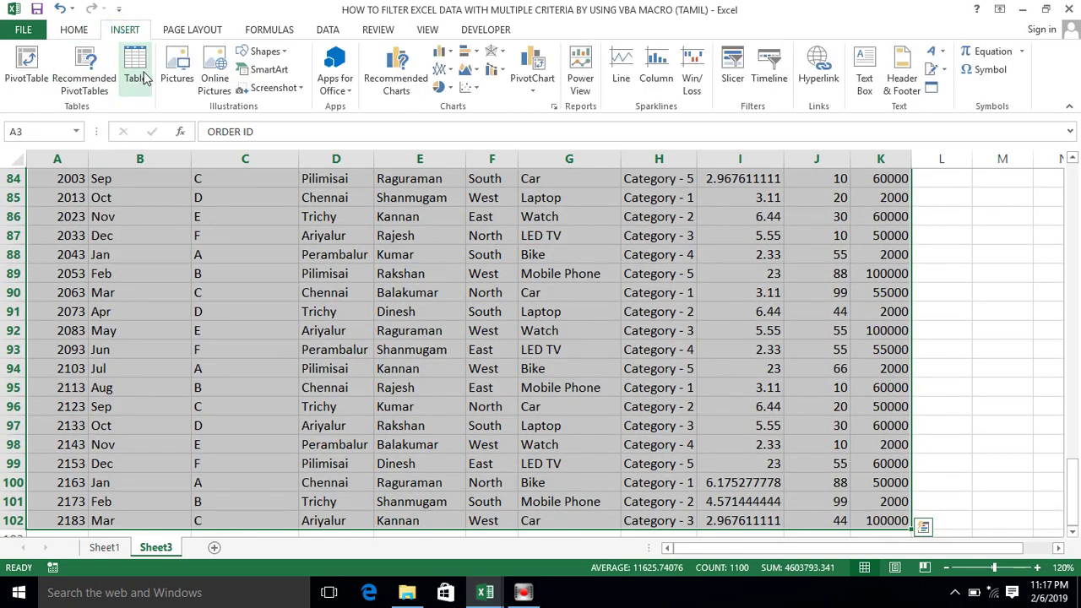
click(136, 72)
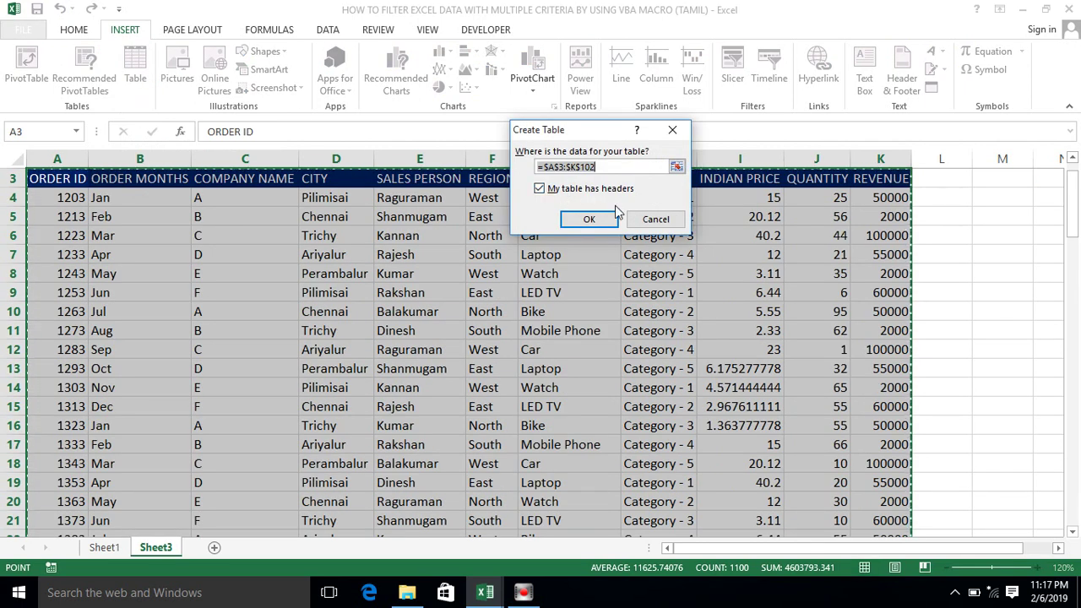
click(589, 221)
click(589, 221)
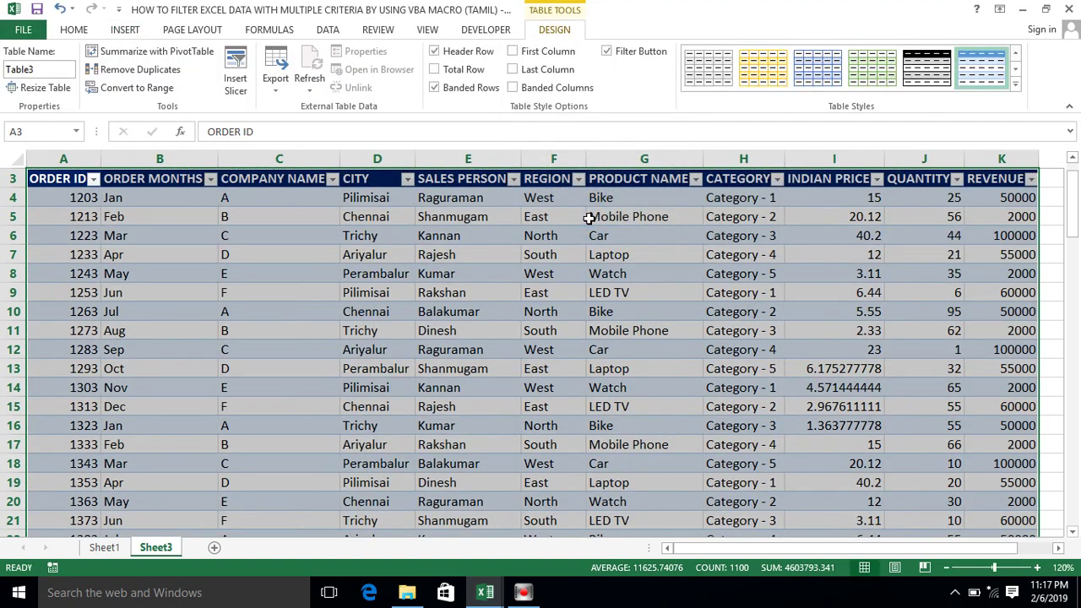
click(161, 179)
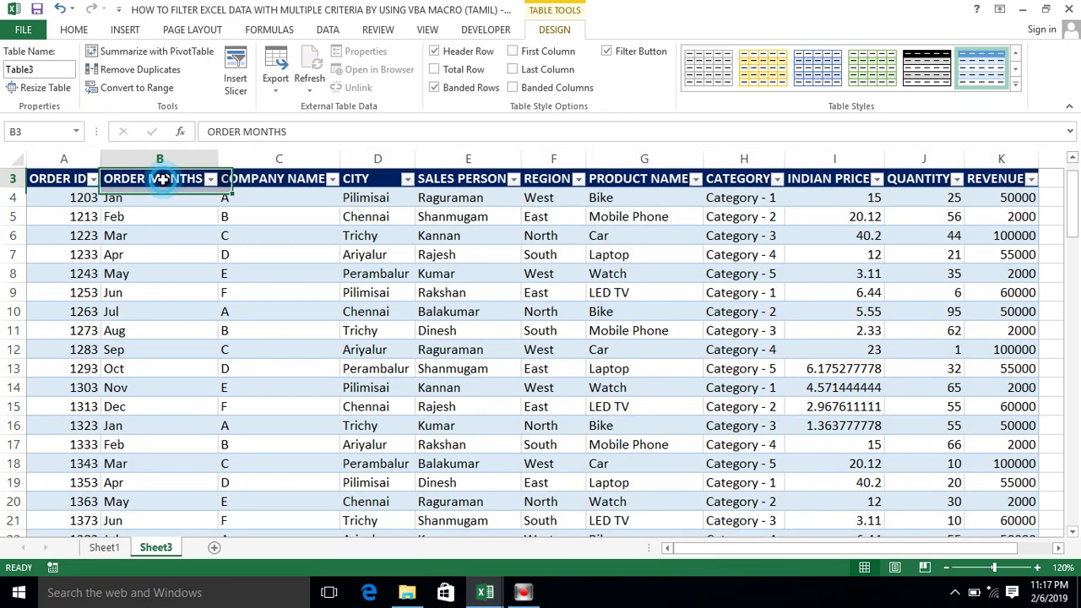
key(alt+a)
Switch off Table3's header filter arrows with Alt+A, T
key(t)
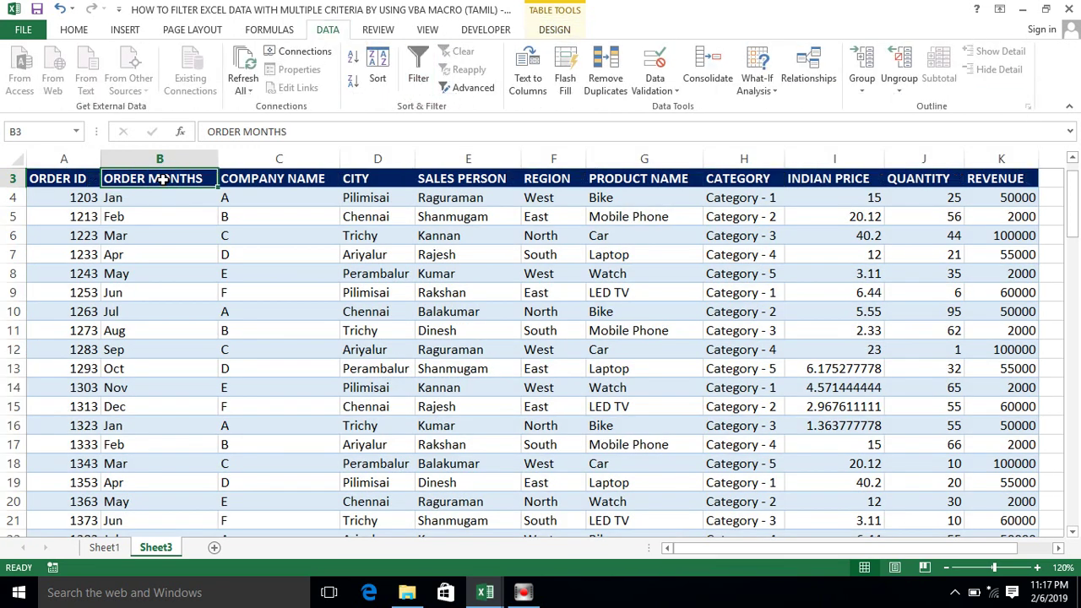
scroll(161, 179, up, 1)
click(163, 179)
key(Down)
key(Down)
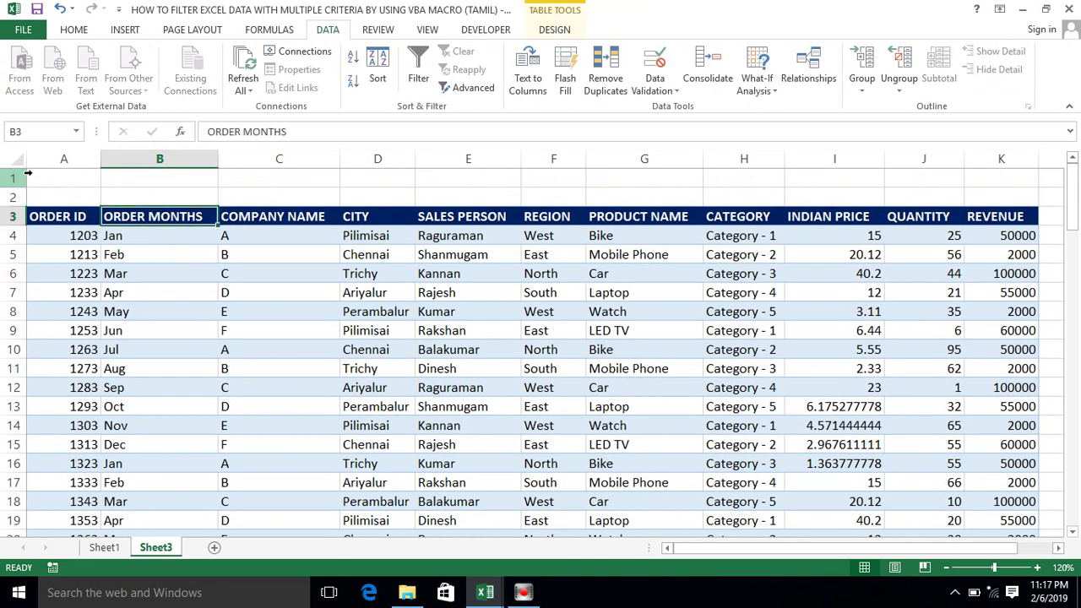
Jump to the FILTER_DATA1 and Table3 named ranges from the Name Box
click(77, 132)
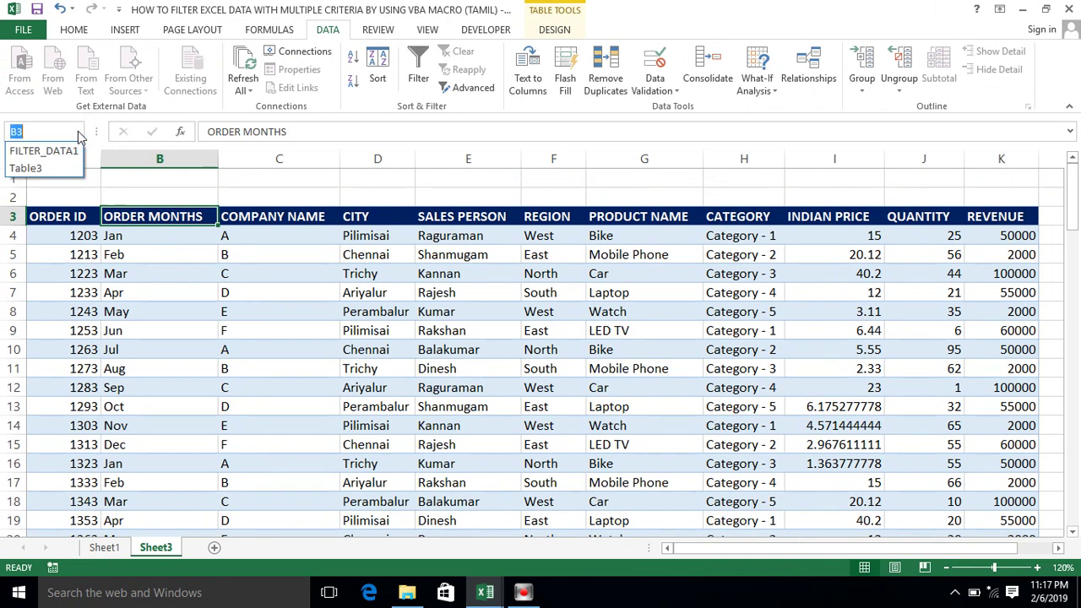
click(36, 152)
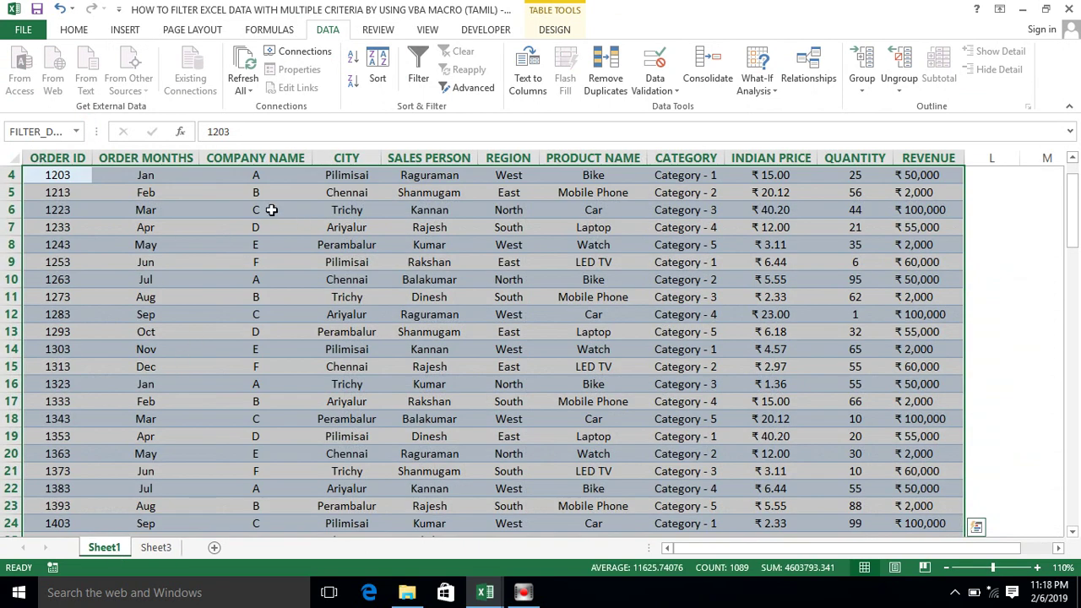
click(76, 131)
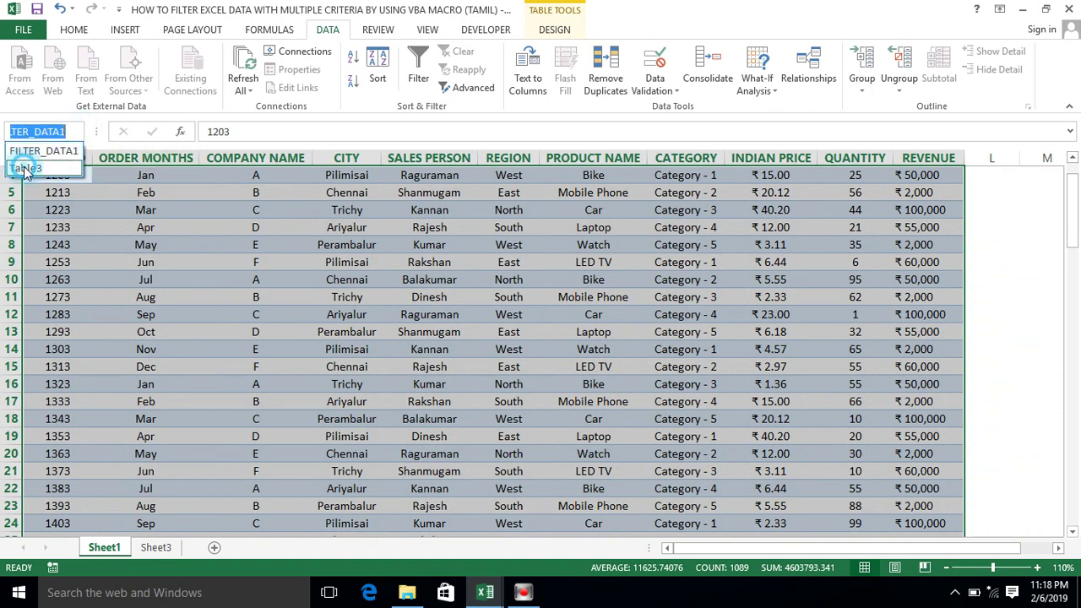
click(25, 168)
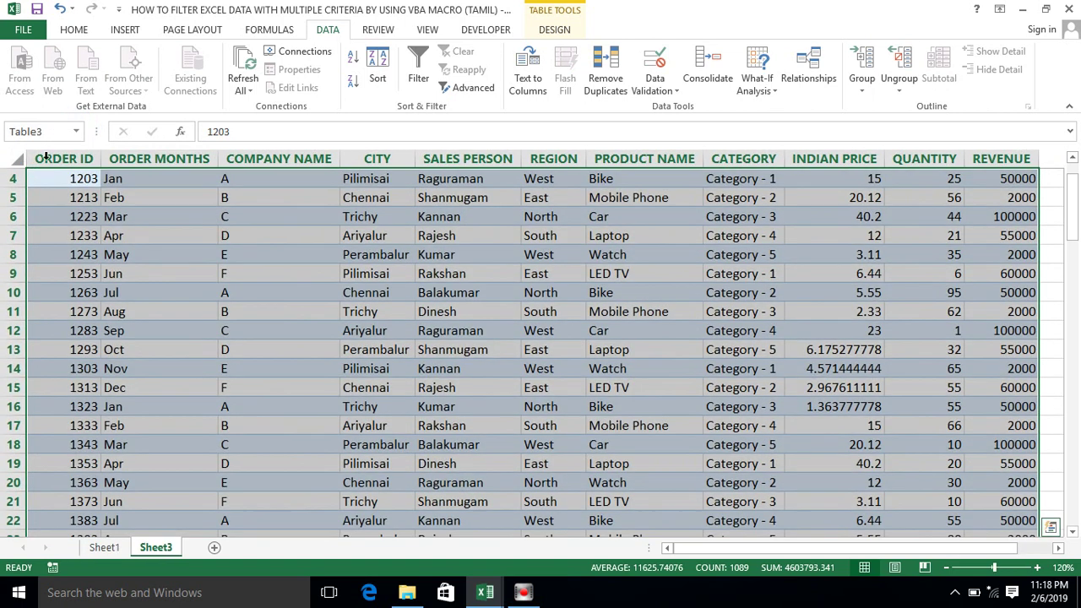
Rename the Sheet3 tab to Sheet2
click(158, 549)
double_click(158, 549)
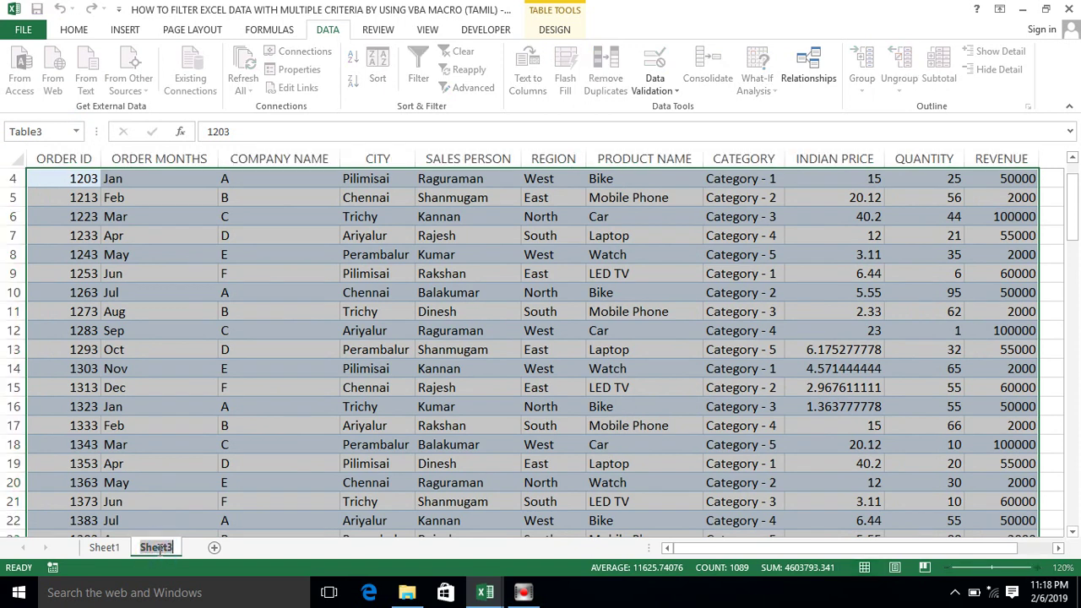
key(Right)
key(BackSpace)
text(2)
click(144, 518)
Select the whole Table3 range from the Name Box, then return to cell A4
click(88, 504)
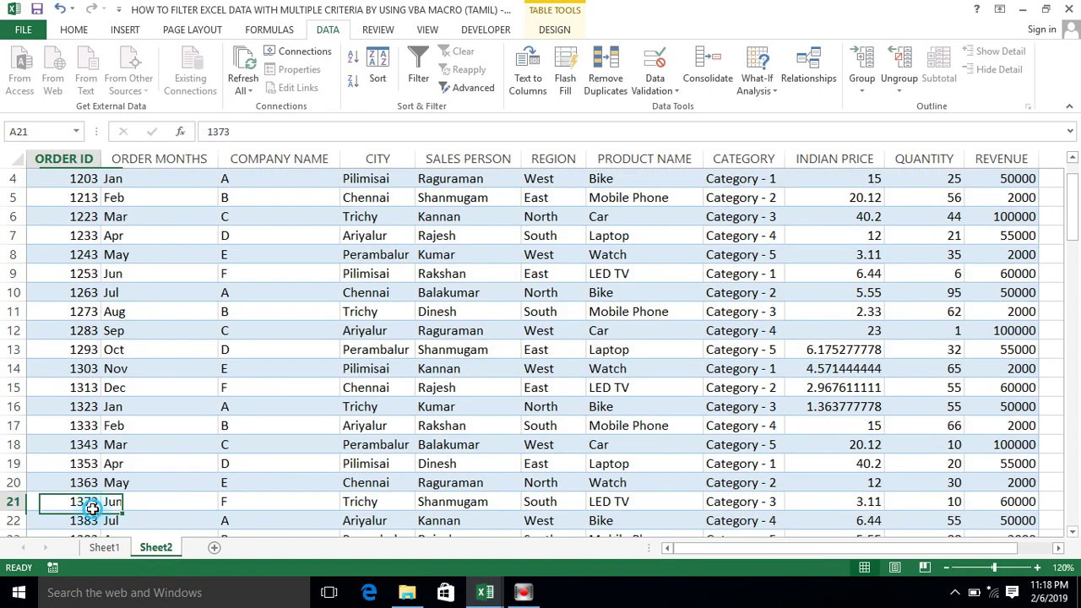
click(76, 132)
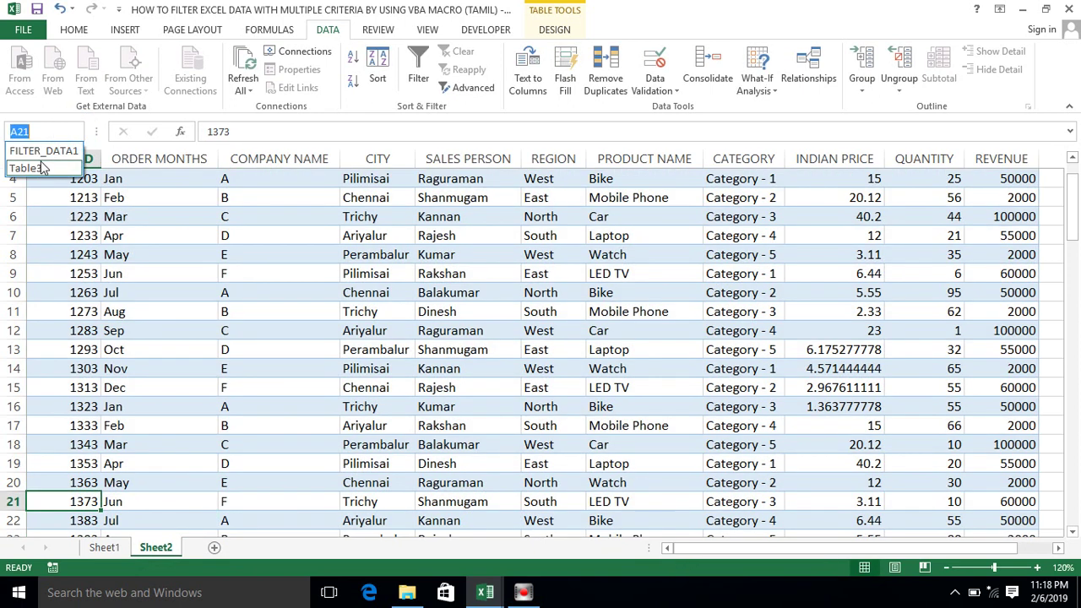
click(43, 167)
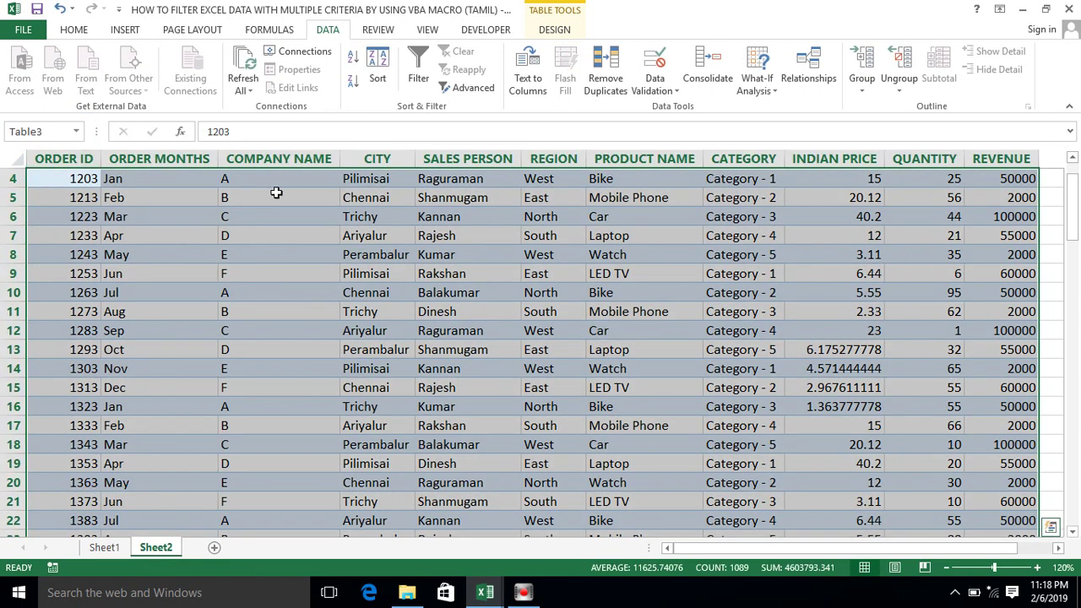
scroll(277, 210, up, 1)
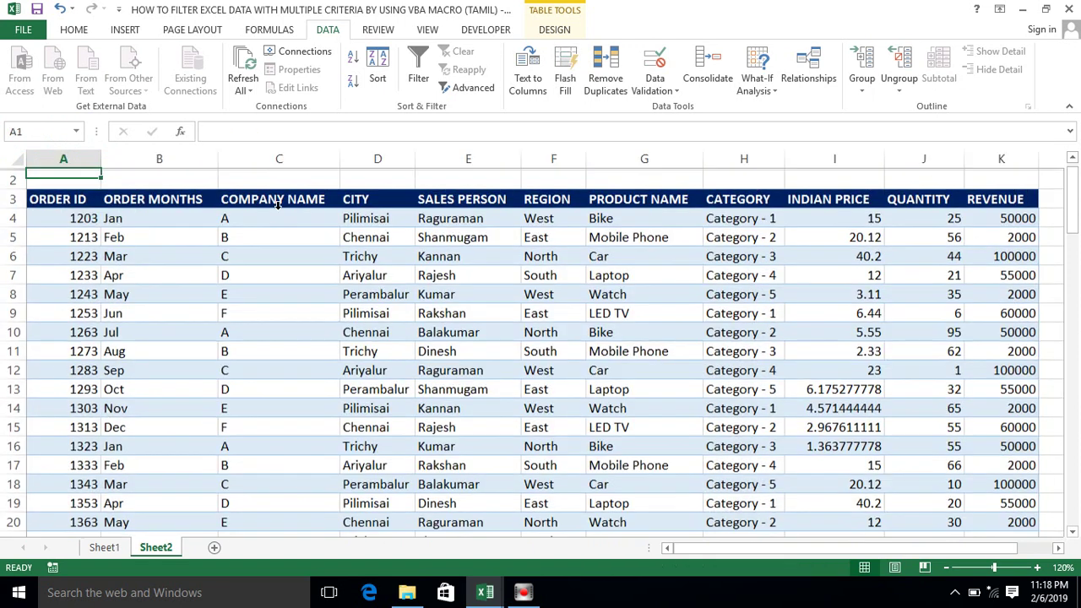
click(277, 206)
click(74, 228)
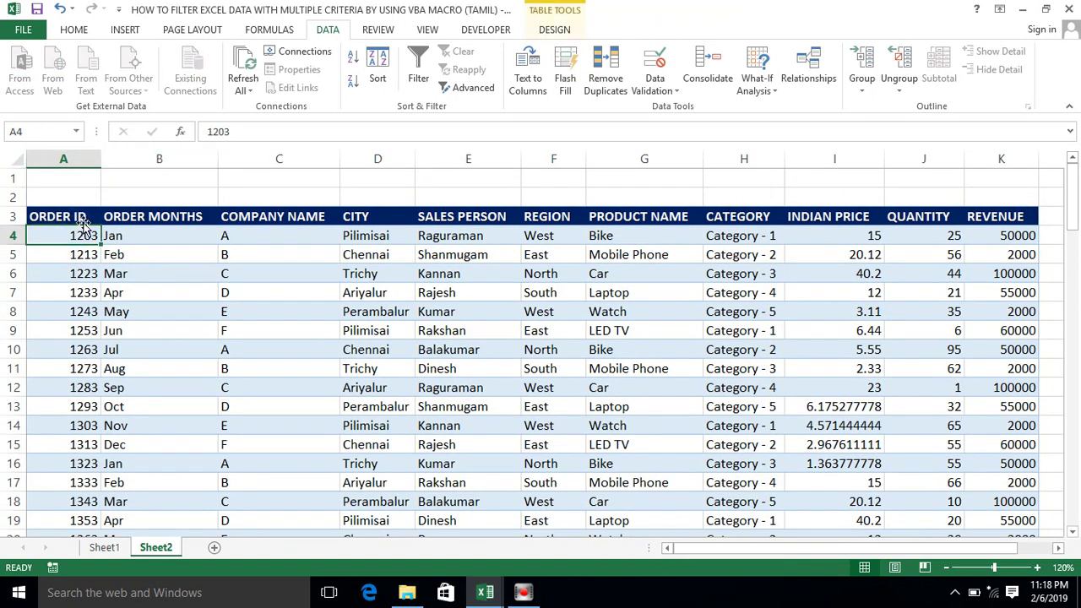
Rename the Table3 name to FILTER_DATA2 in the Name Manager
click(263, 32)
click(447, 90)
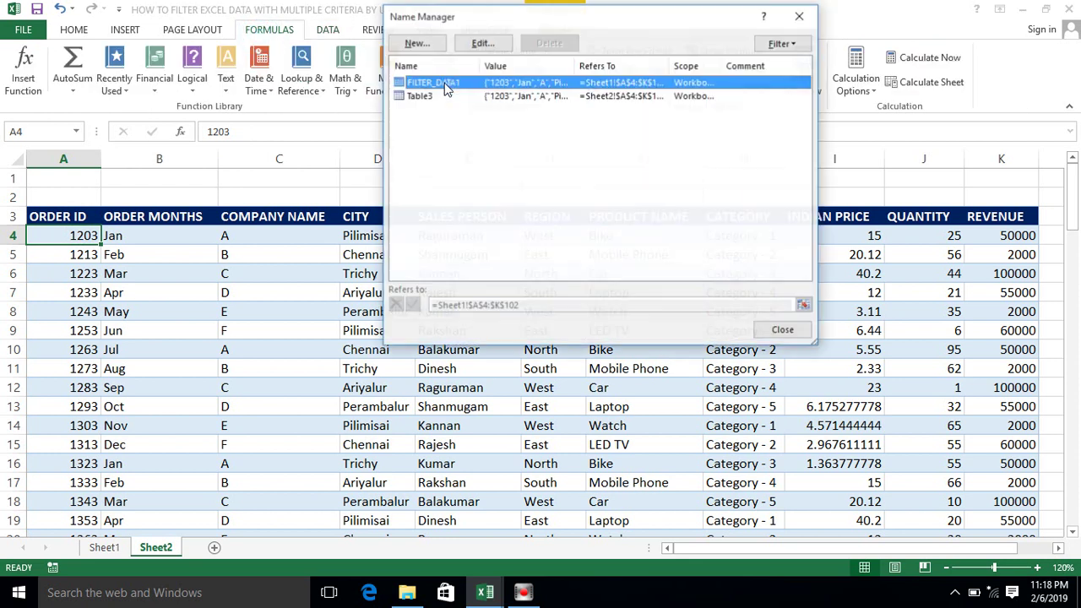
click(420, 98)
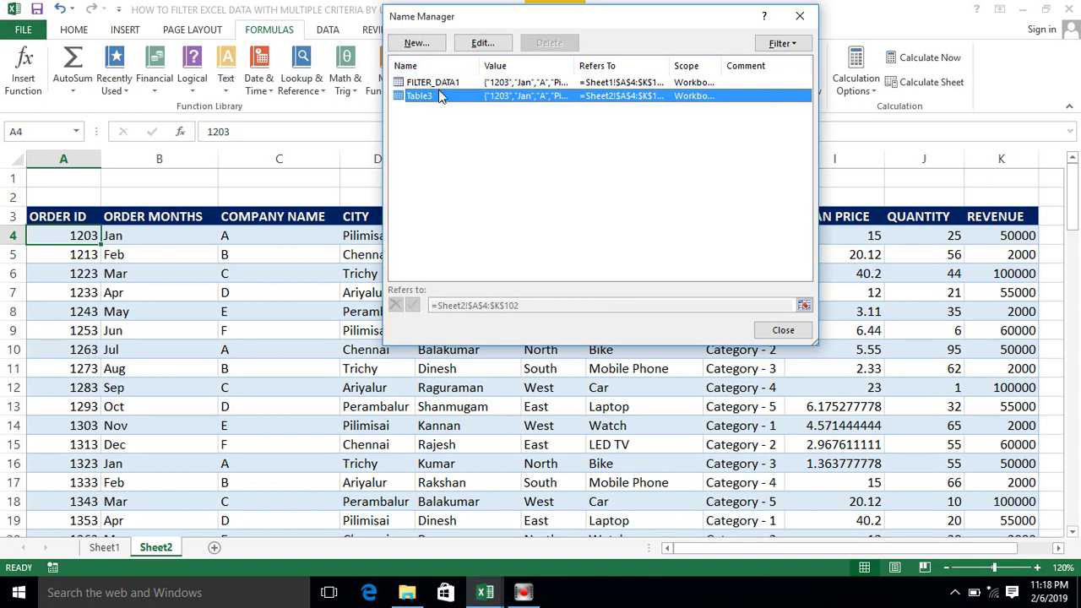
click(497, 48)
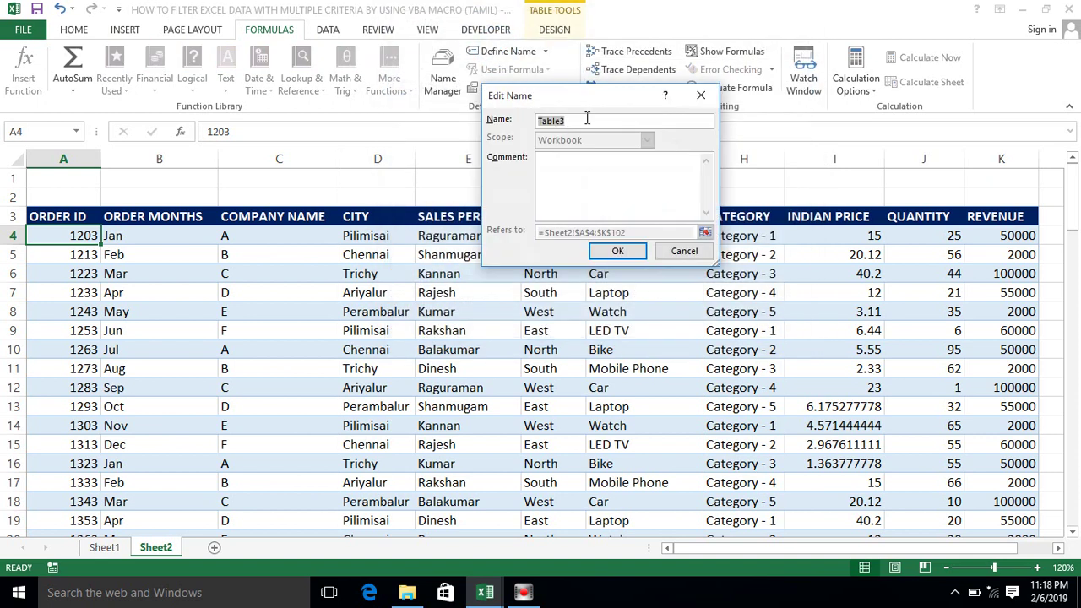
click(588, 121)
key(BackSpace)
key(BackSpace)
text(FILTER_DATA2)
click(615, 253)
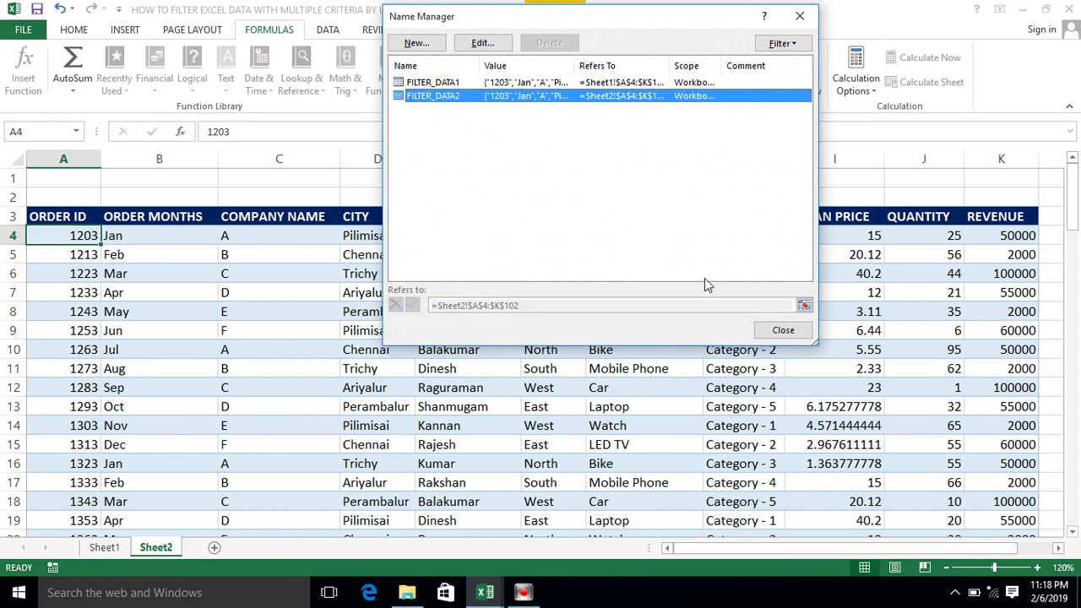
click(783, 331)
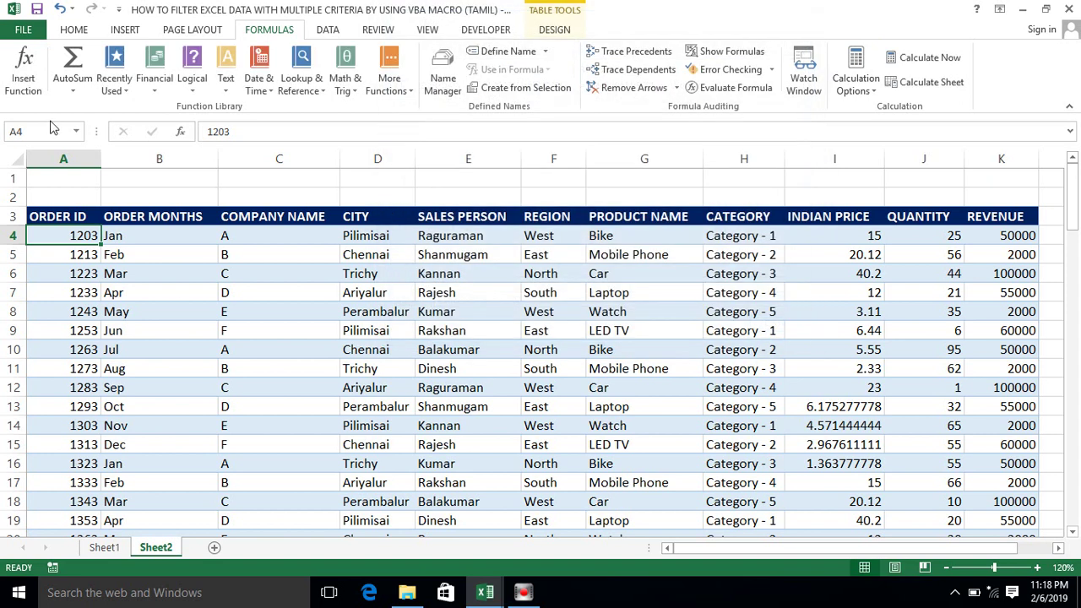
Check the FILTER_DATA2 range via the Name Box and click cells inside the table
click(74, 133)
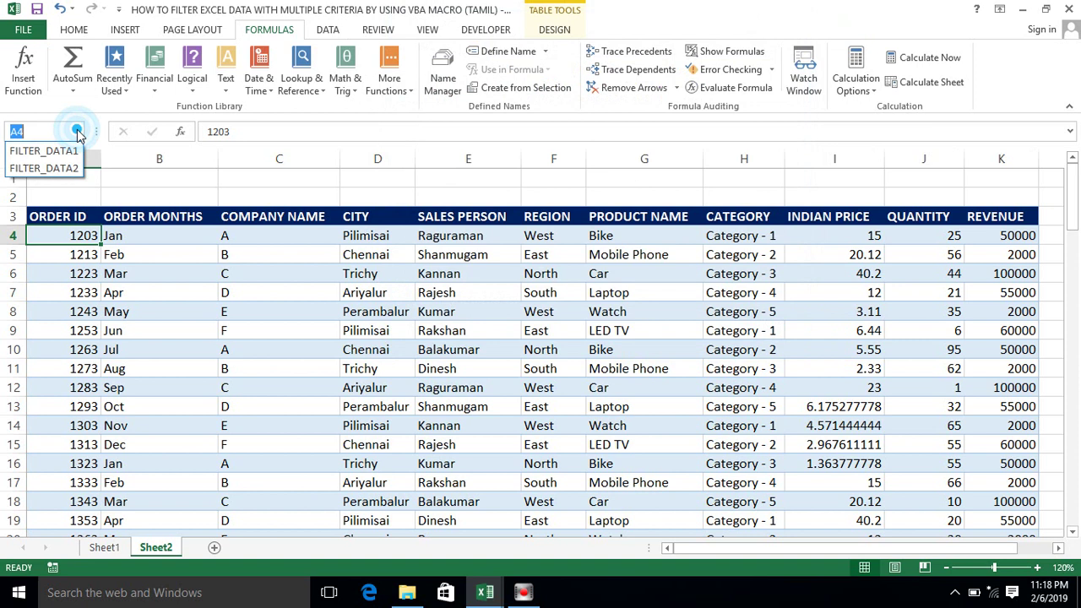
click(42, 168)
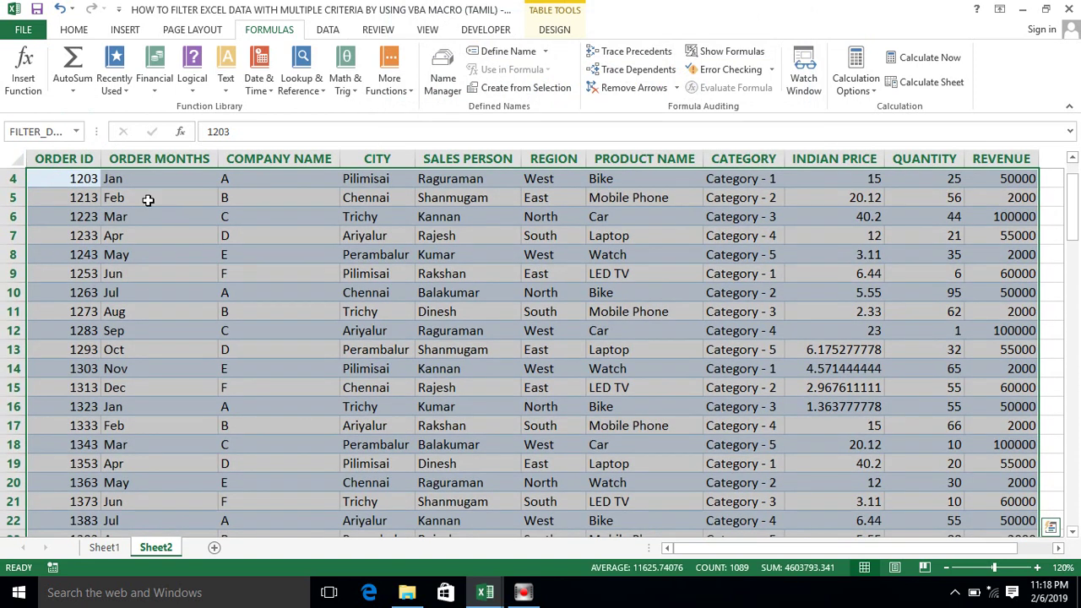
scroll(1073, 171, up, 1)
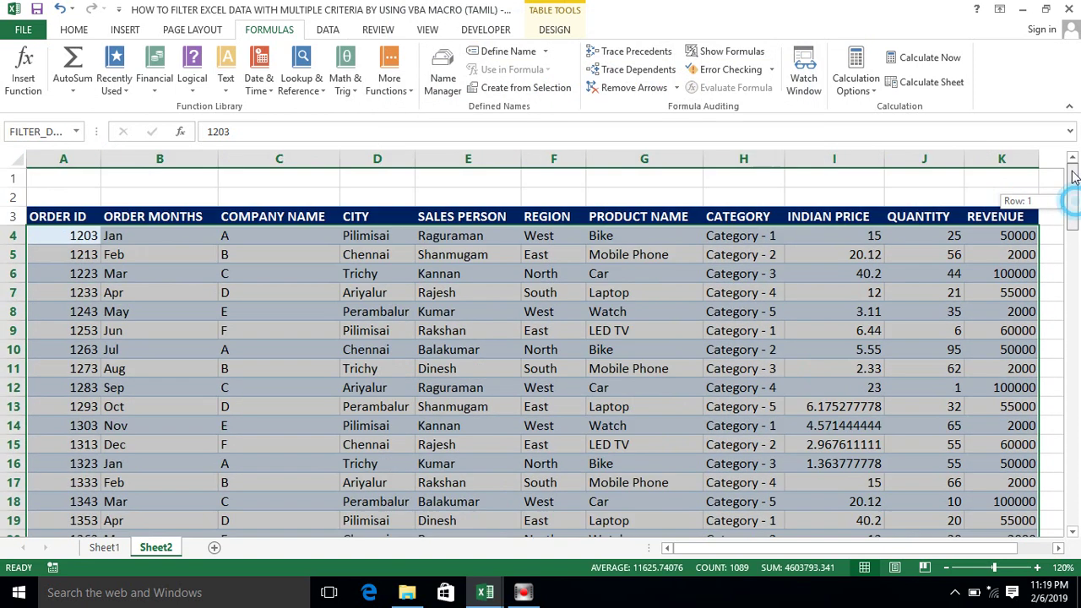
click(602, 256)
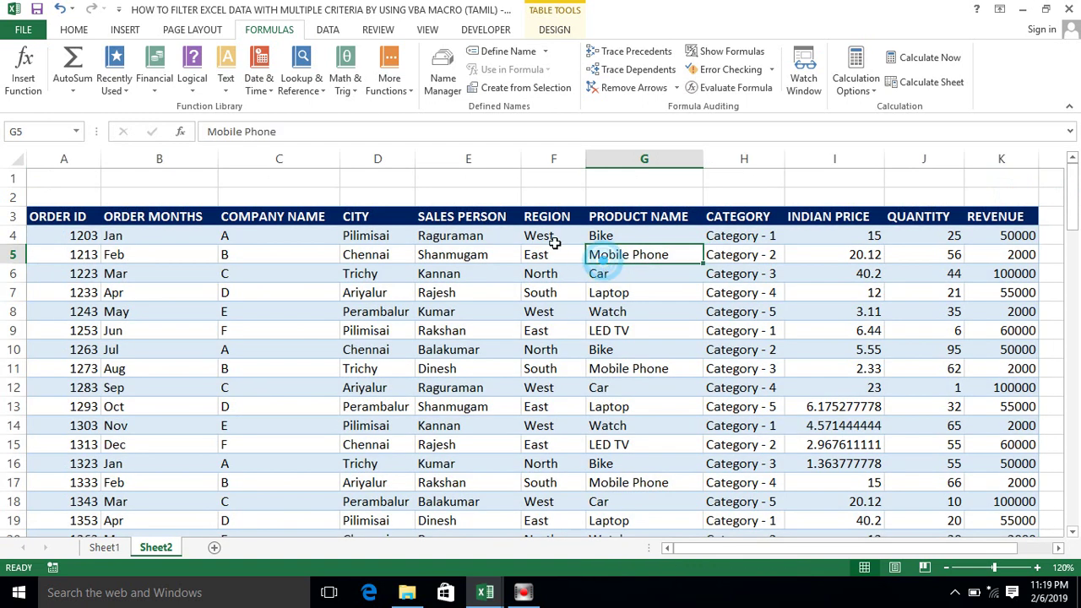
click(304, 217)
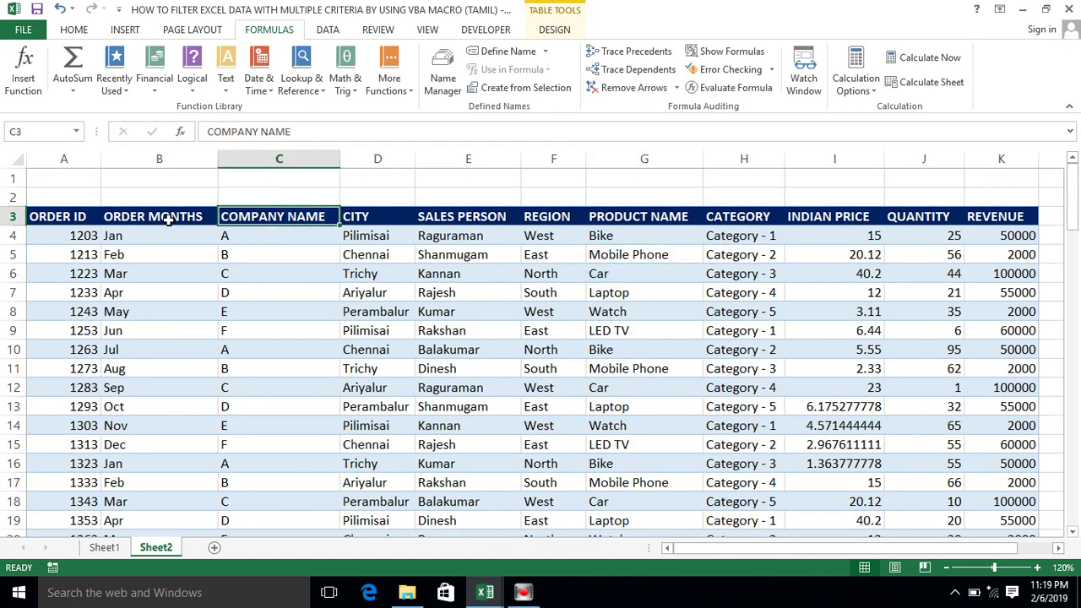
click(174, 250)
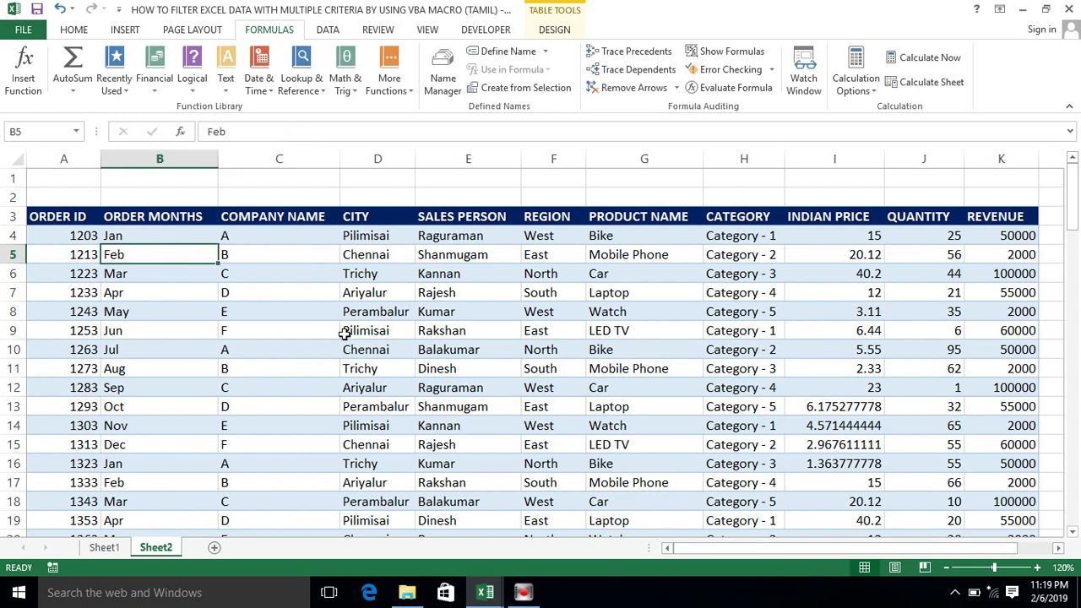
Open the Visual Basic editor from the Developer tab
click(419, 293)
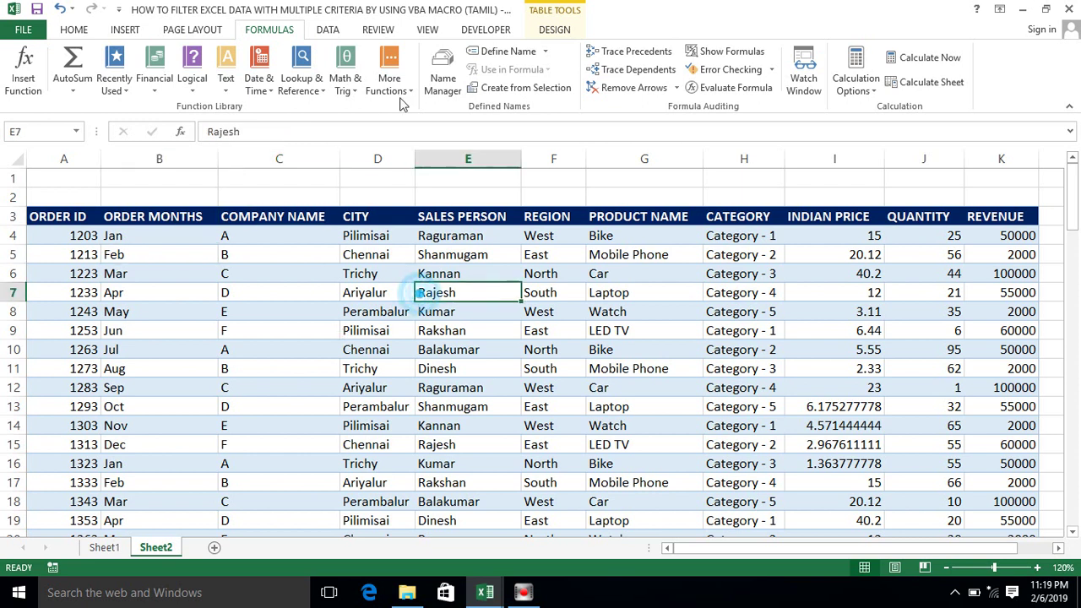
click(494, 33)
click(19, 76)
Review the Filter_Data code, then insert a new empty Module1 into the project
click(325, 204)
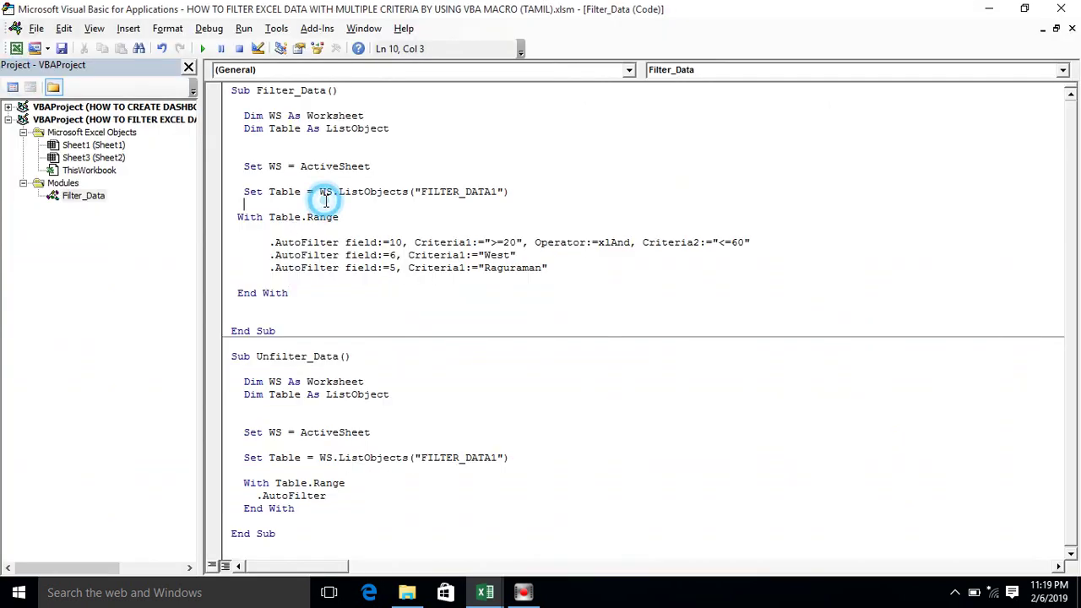
click(83, 195)
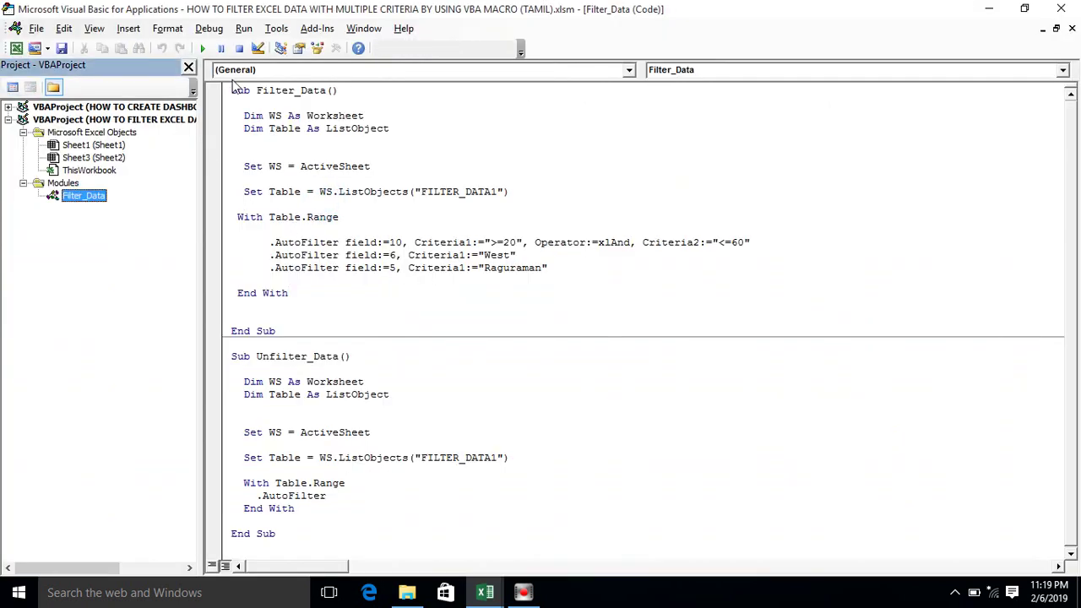
mouse_move(231, 91)
mouse_down()
mouse_move(349, 297)
mouse_move(343, 345)
mouse_up()
click(344, 345)
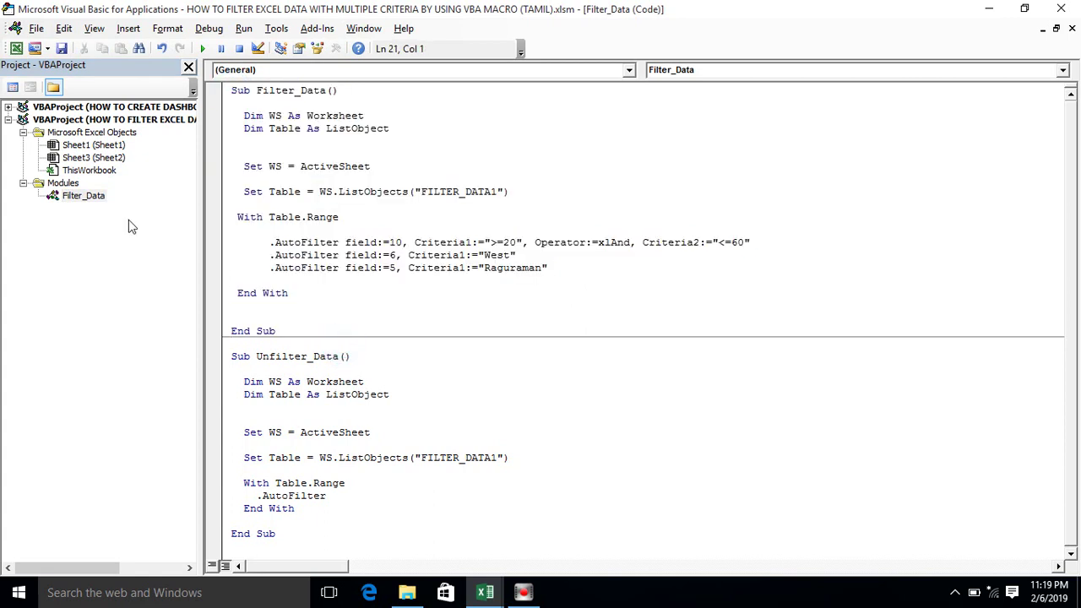
click(125, 28)
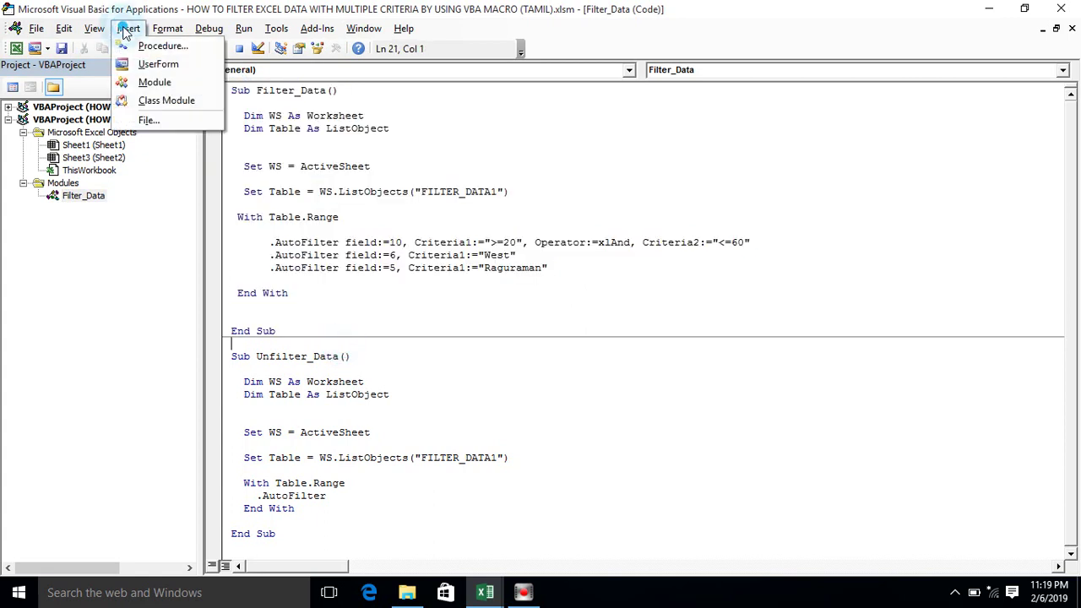
click(152, 82)
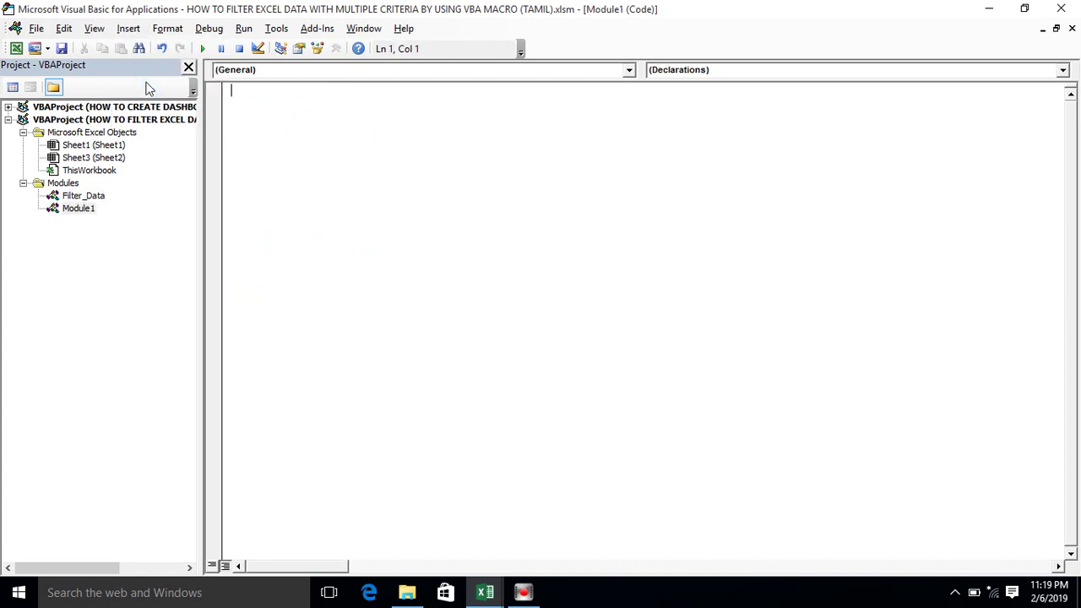
Rename Module1 to Filter_UnFilter in the Properties window, then close the window
click(76, 208)
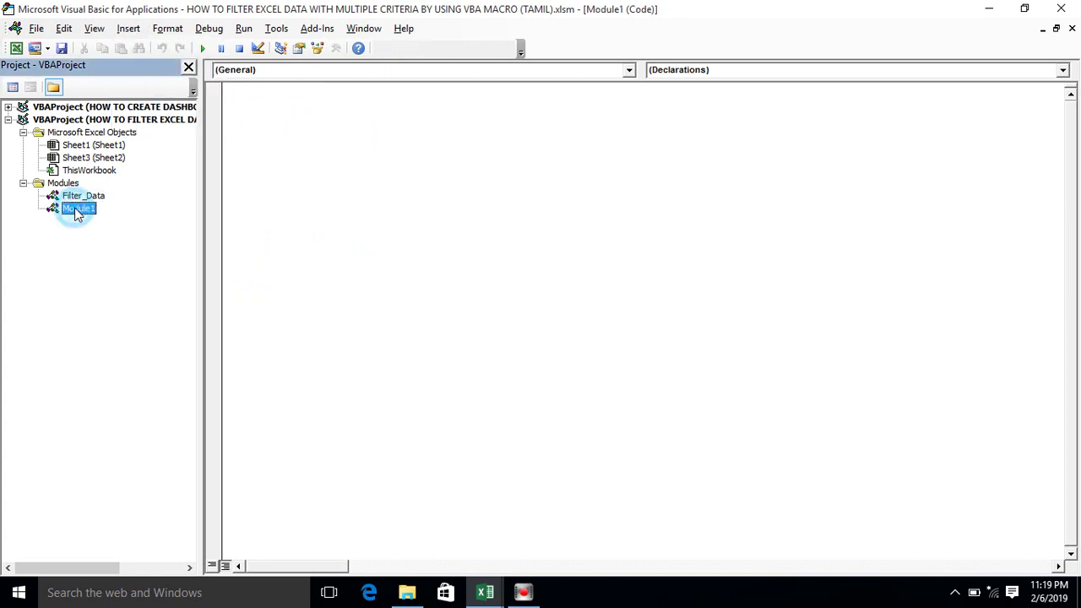
right_click(76, 209)
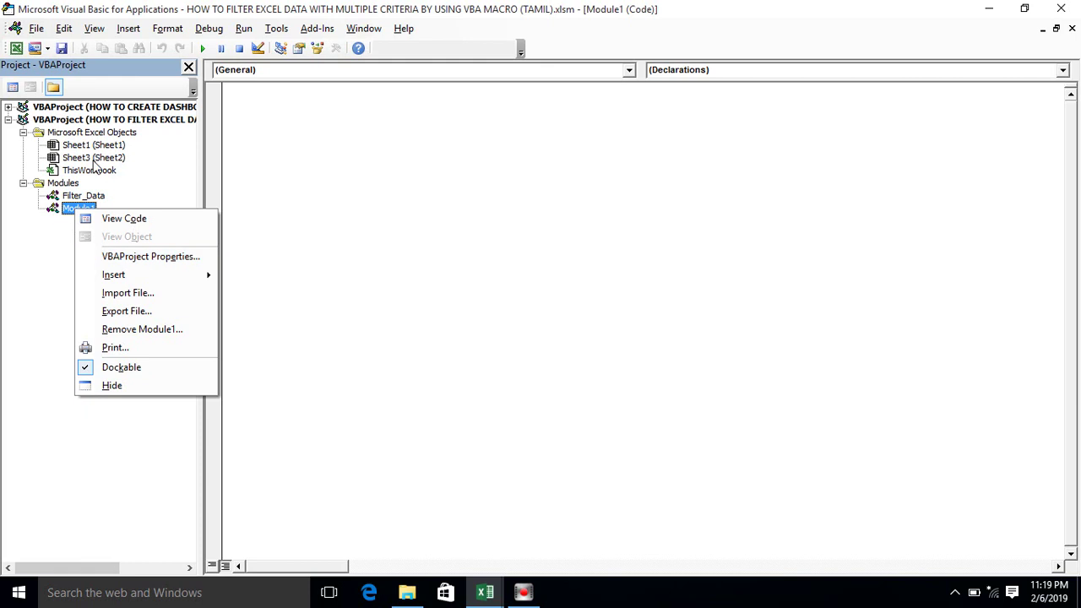
click(94, 28)
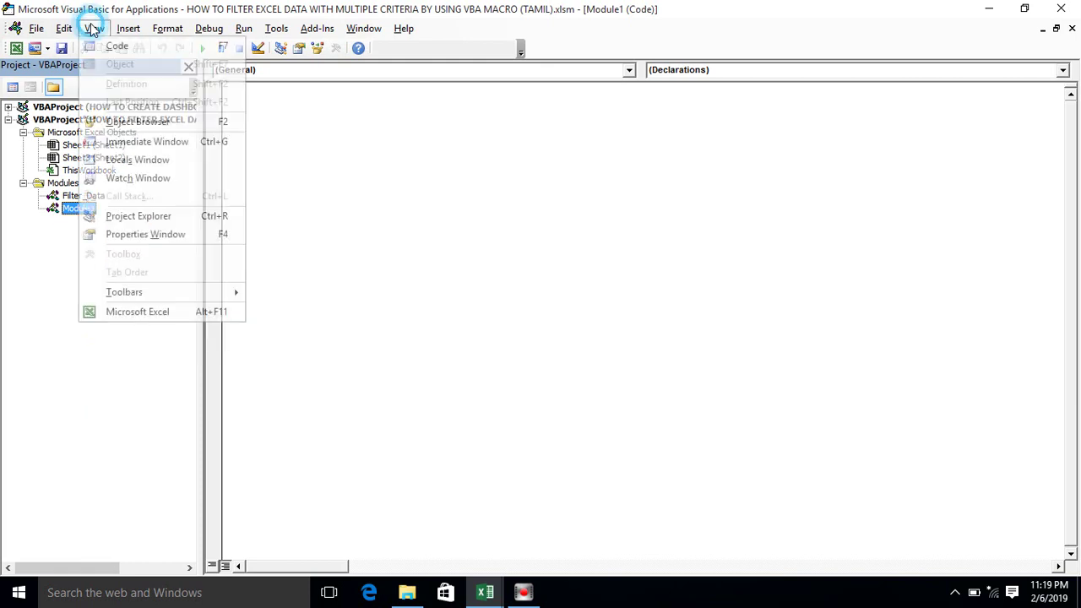
click(127, 234)
click(94, 218)
key(BackSpace)
key(BackSpace)
key(BackSpace)
key(BackSpace)
text(Filter_UnFilter)
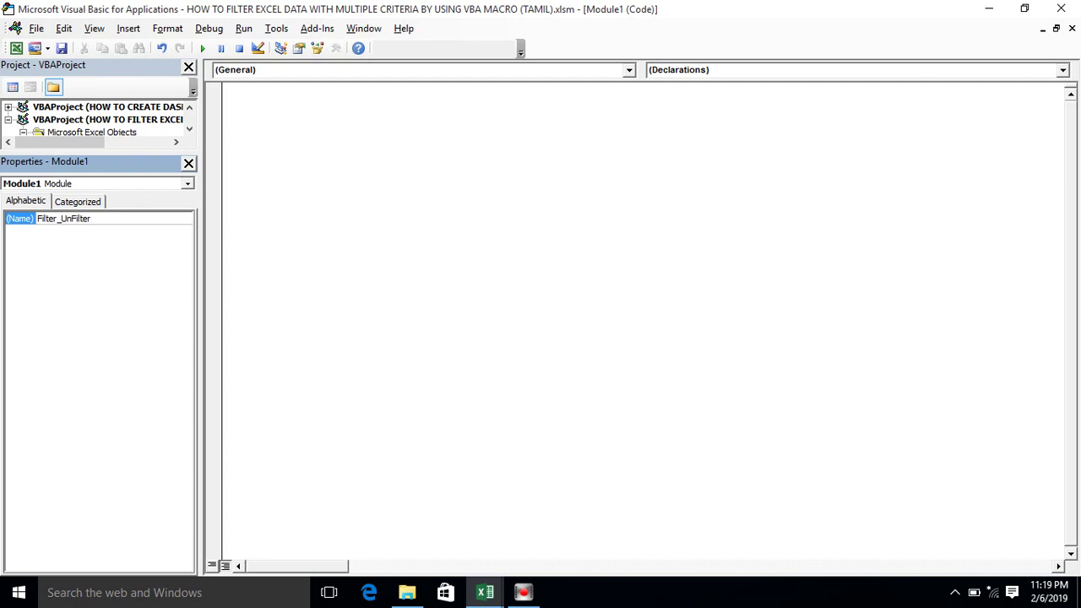
click(72, 276)
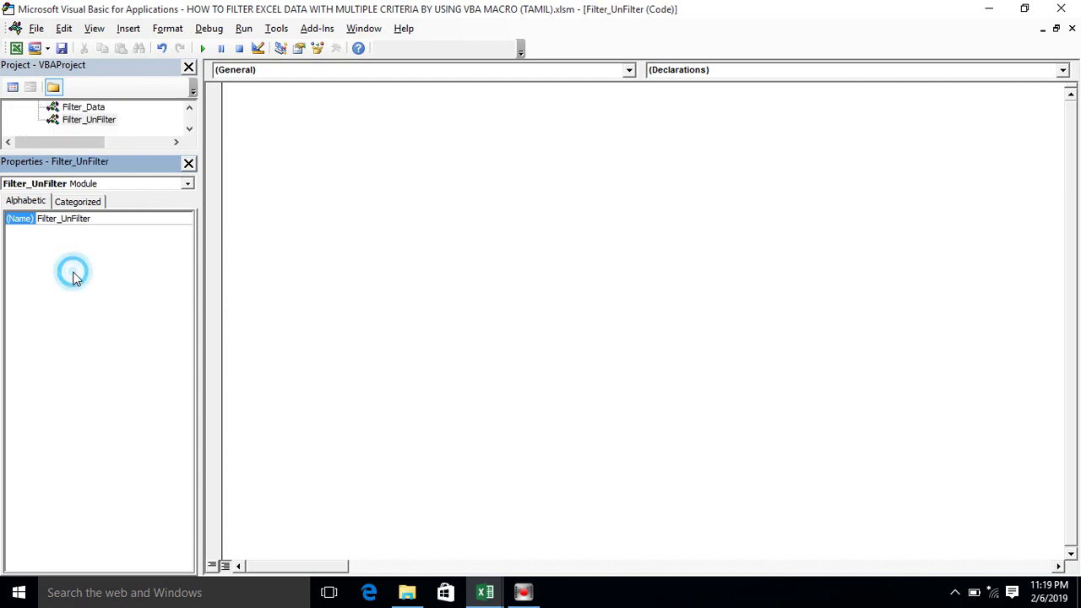
click(188, 163)
Open the Filter_UnFilter module and start a Sub Filter_Data() procedure
double_click(93, 210)
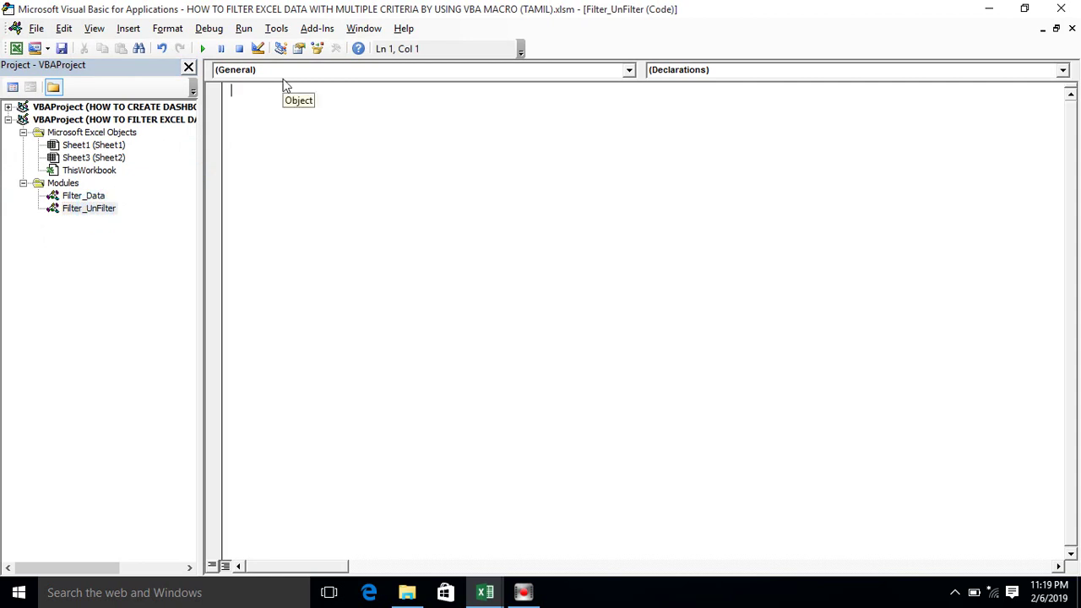
text(Sub Filt)
text(er)
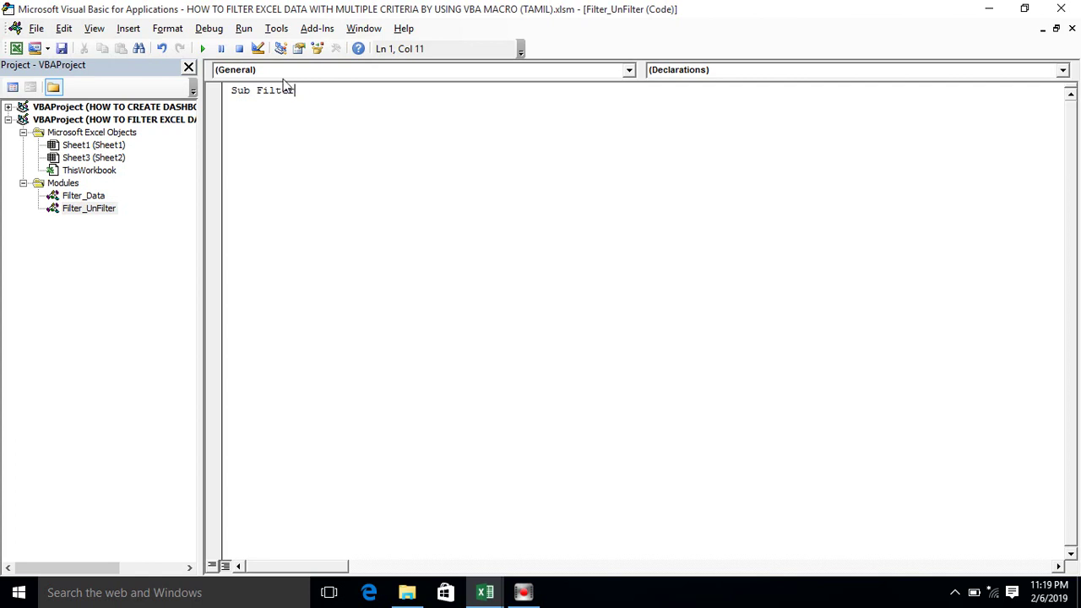
text(_Data)
key(Return)
key(Return)
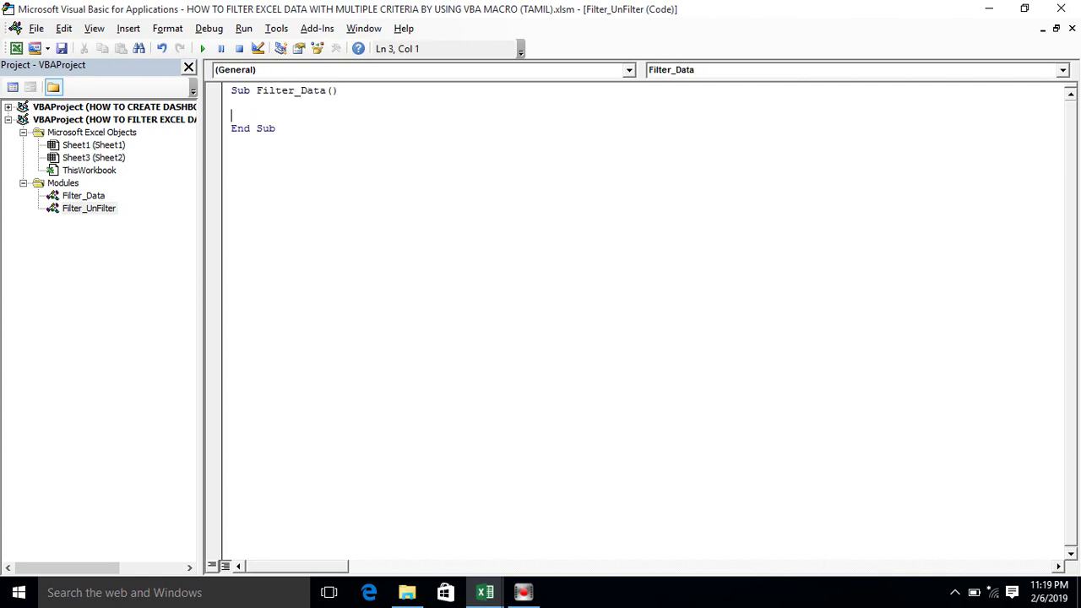
key(Return)
key(Return)
Declare Dim Ws As Worksheet inside the procedure
text(Dim Ws as work)
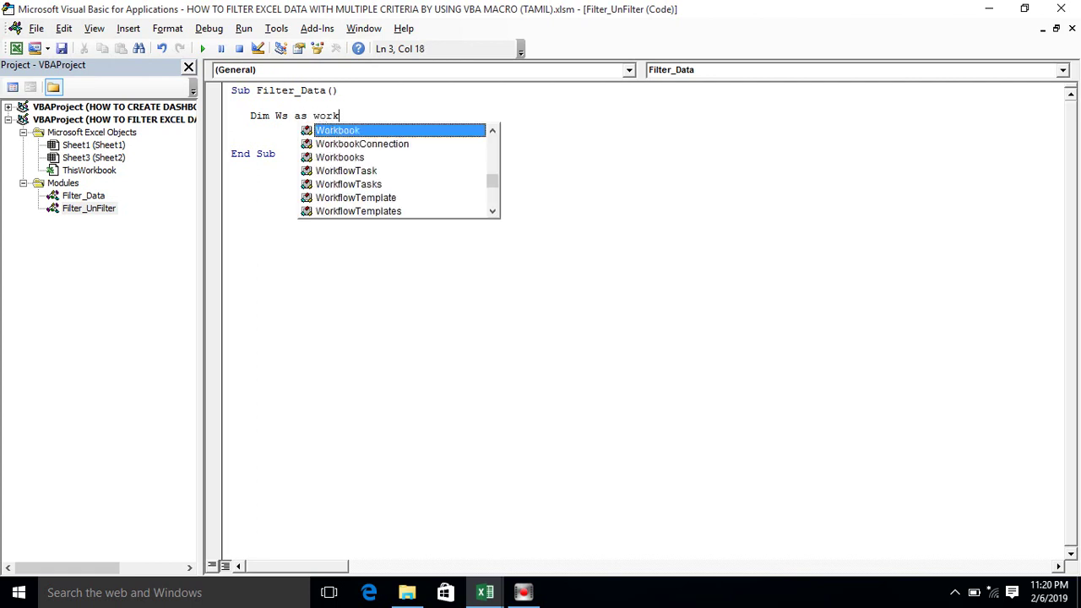
key(Tab)
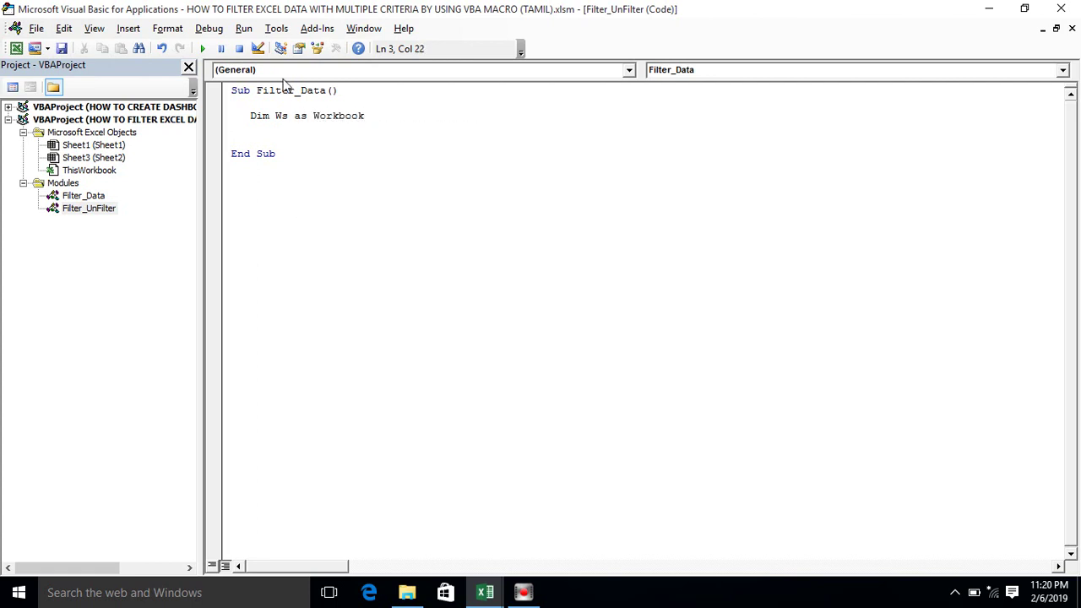
key(BackSpace)
key(BackSpace)
key(BackSpace)
key(Return)
key(Return)
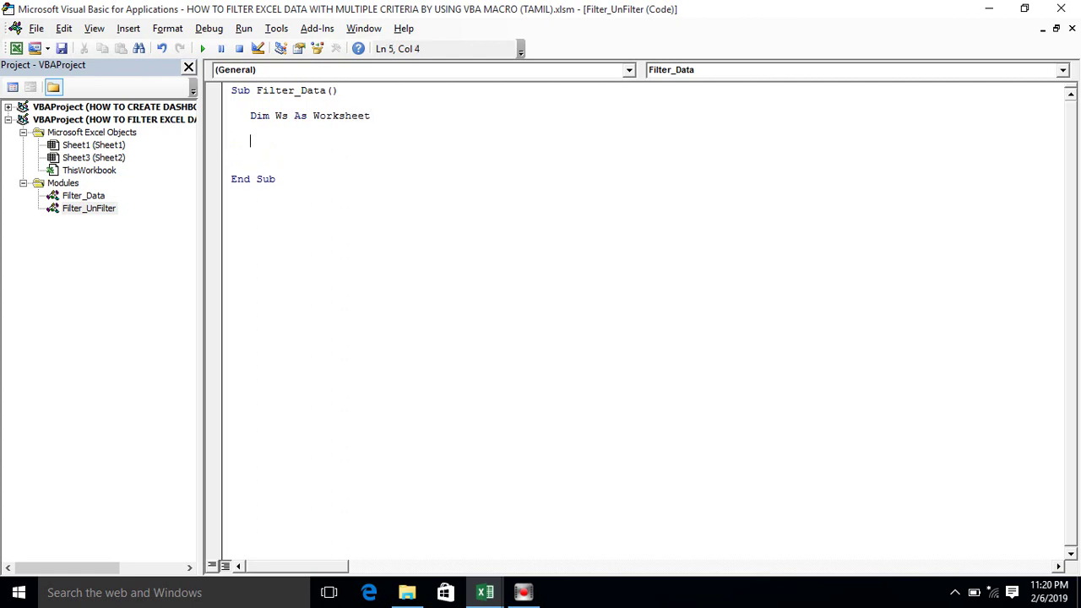
Declare Dim Table As ListObject, tidy the blank lines, and leave space for statements
text(Dim T)
text(able as )
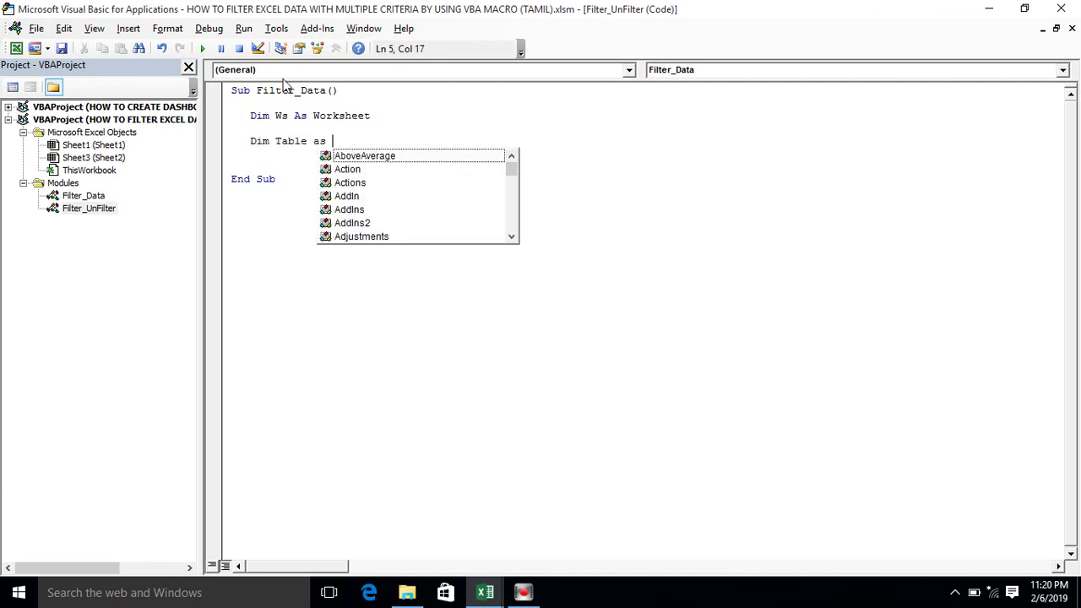
text(lilst)
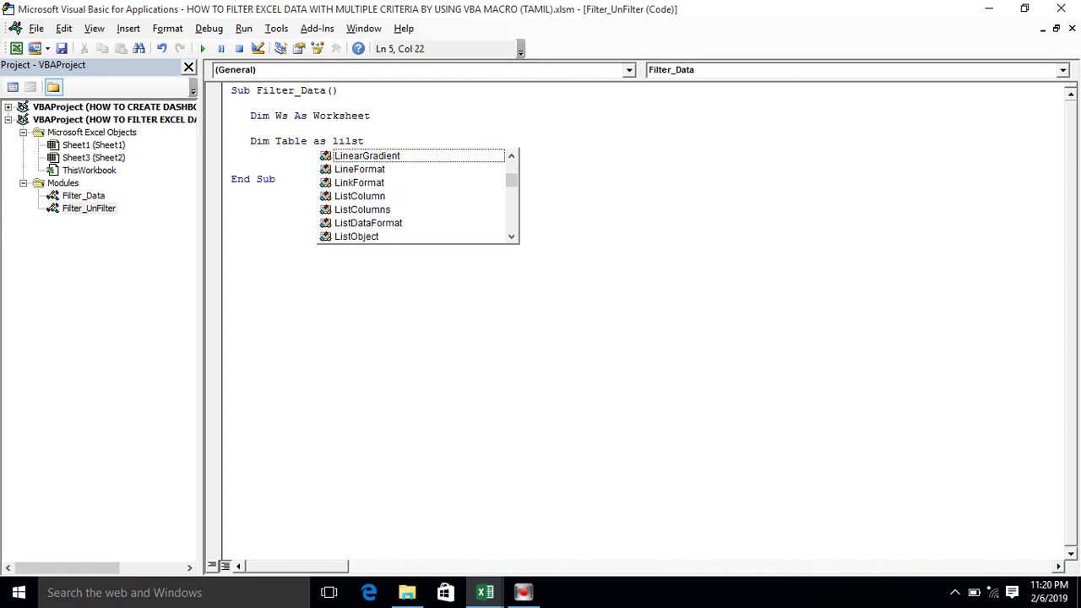
key(BackSpace)
key(BackSpace)
key(BackSpace)
text(st)
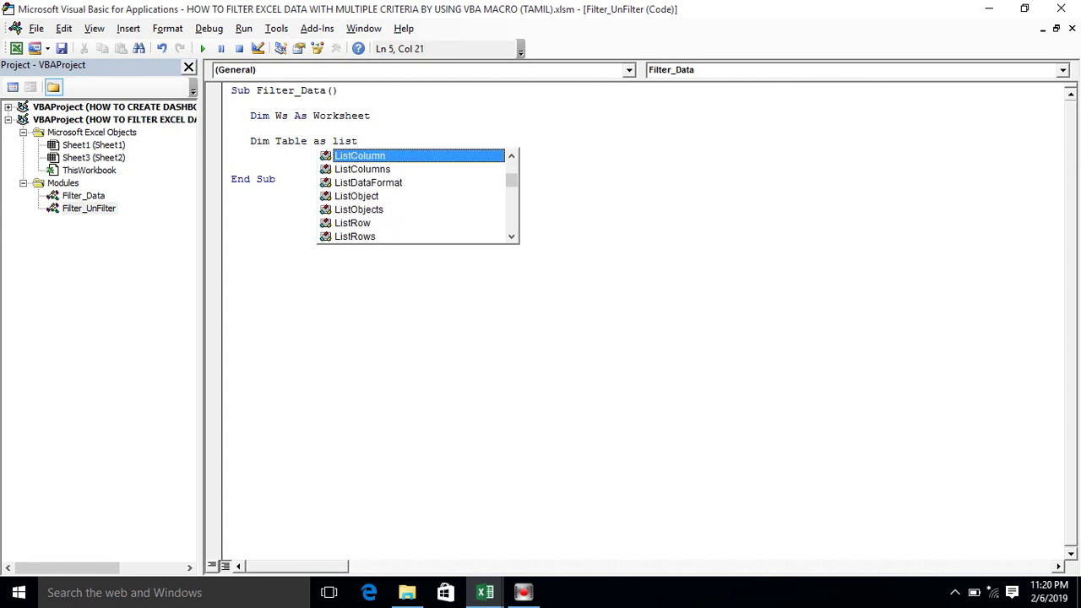
text(o)
key(Tab)
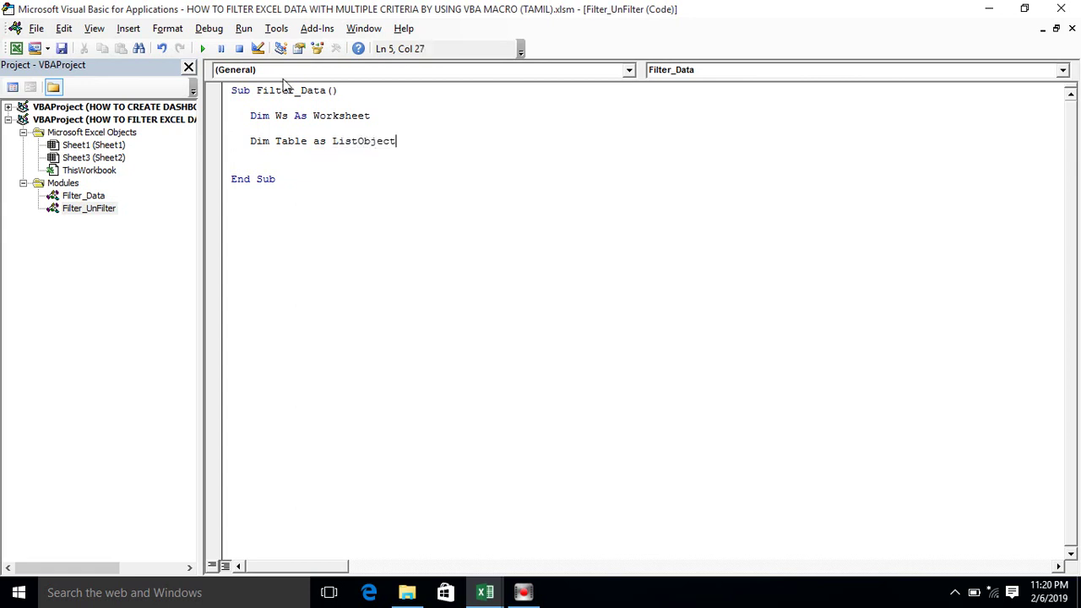
key(Return)
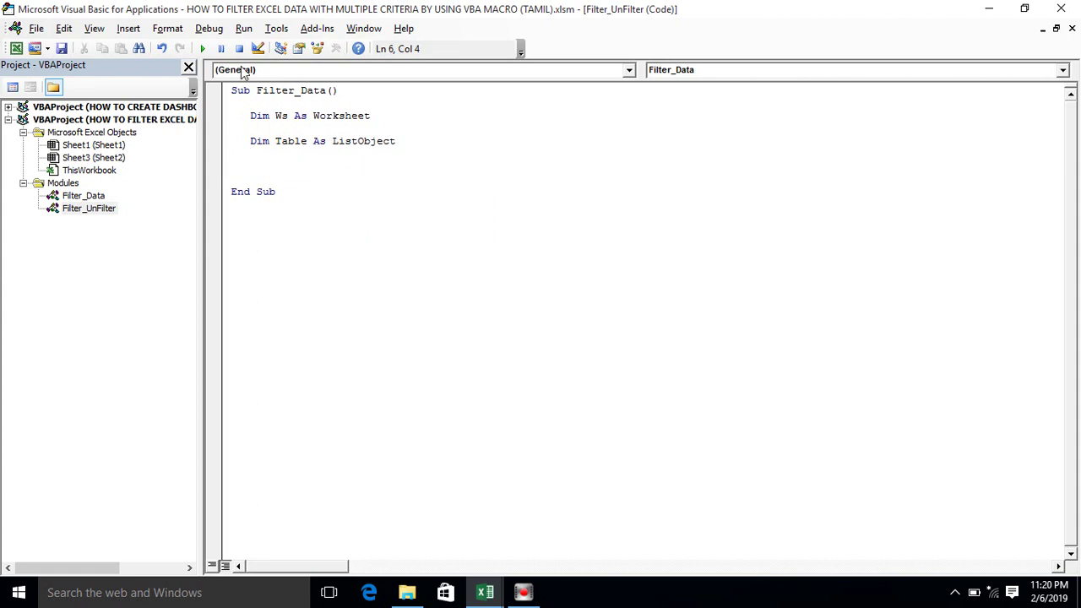
key(Up)
key(BackSpace)
key(BackSpace)
key(BackSpace)
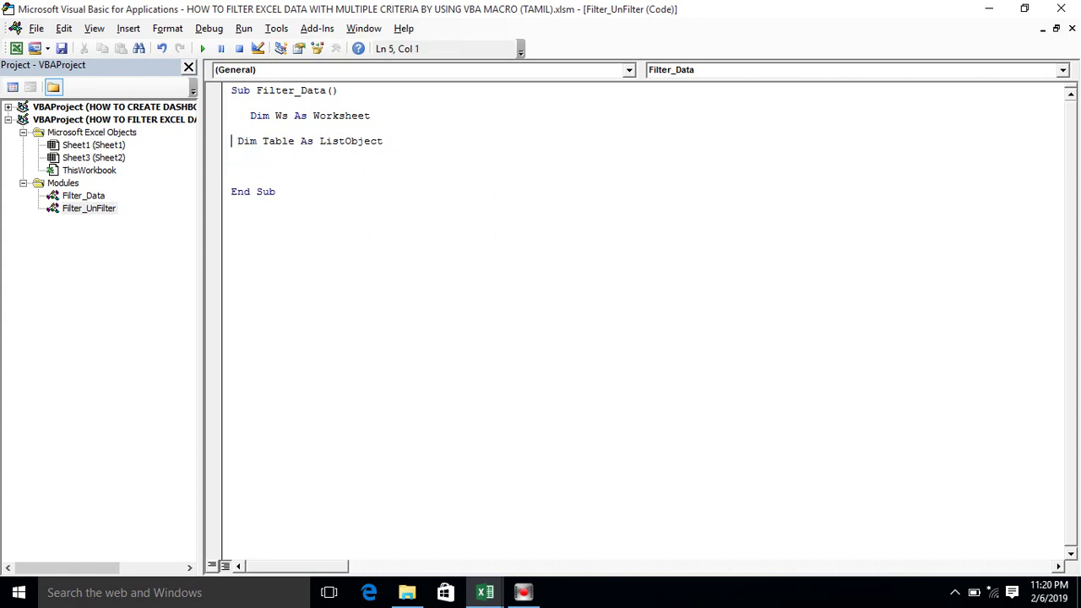
key(BackSpace)
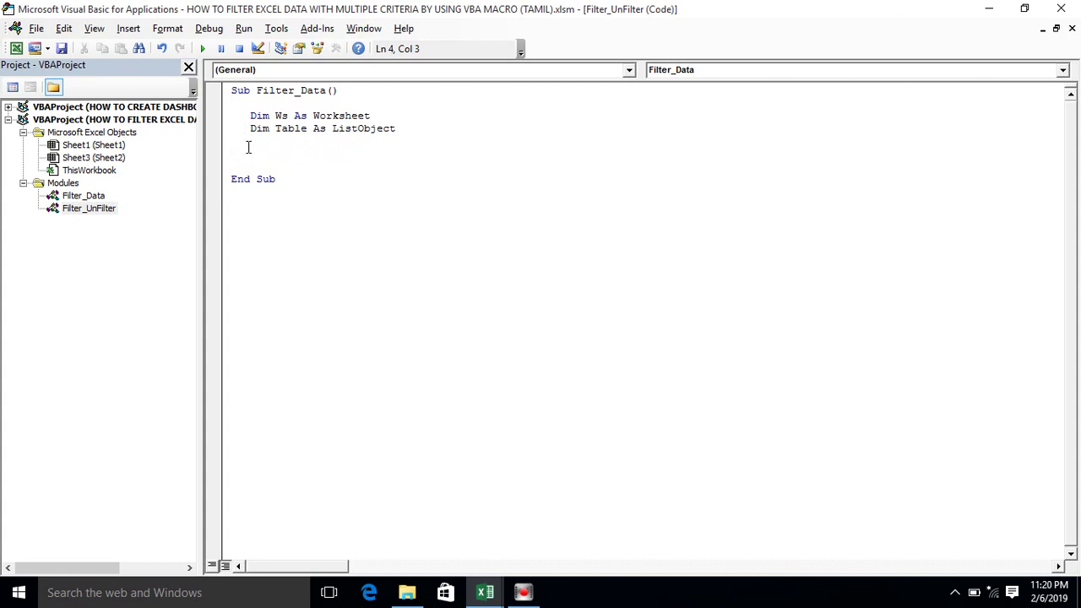
click(439, 128)
key(Return)
key(Return)
key(Return)
Add the lines Set Ws = ActiveSheet and Set Table = Ws.ListObjects("FILTER_DATA2")
click(250, 152)
text(set Ws = activesheet)
key(Return)
key(Return)
text(set Table=)
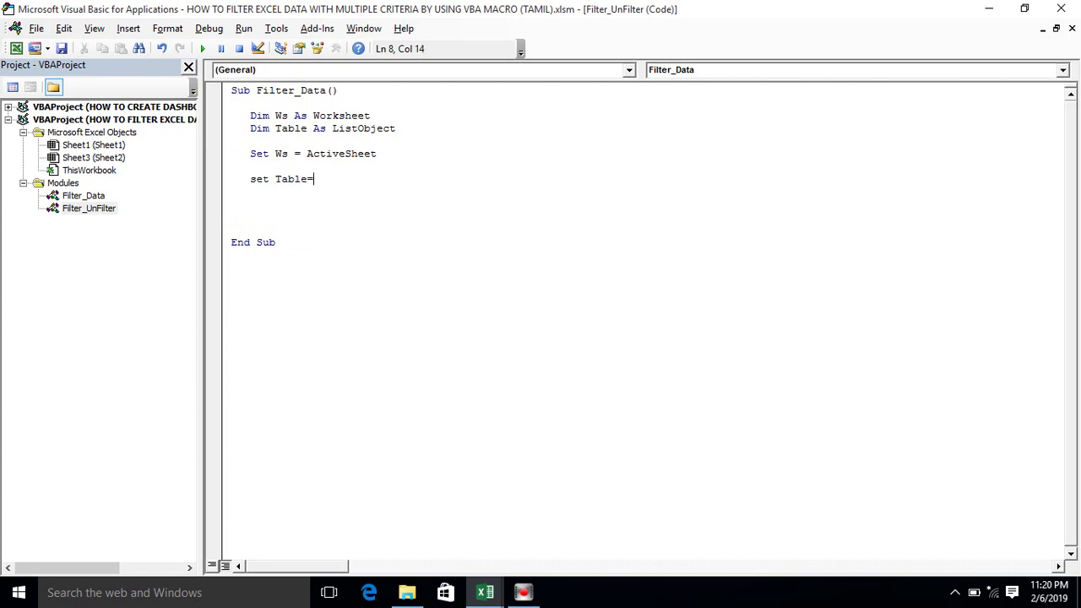
text(ws)
text(.l)
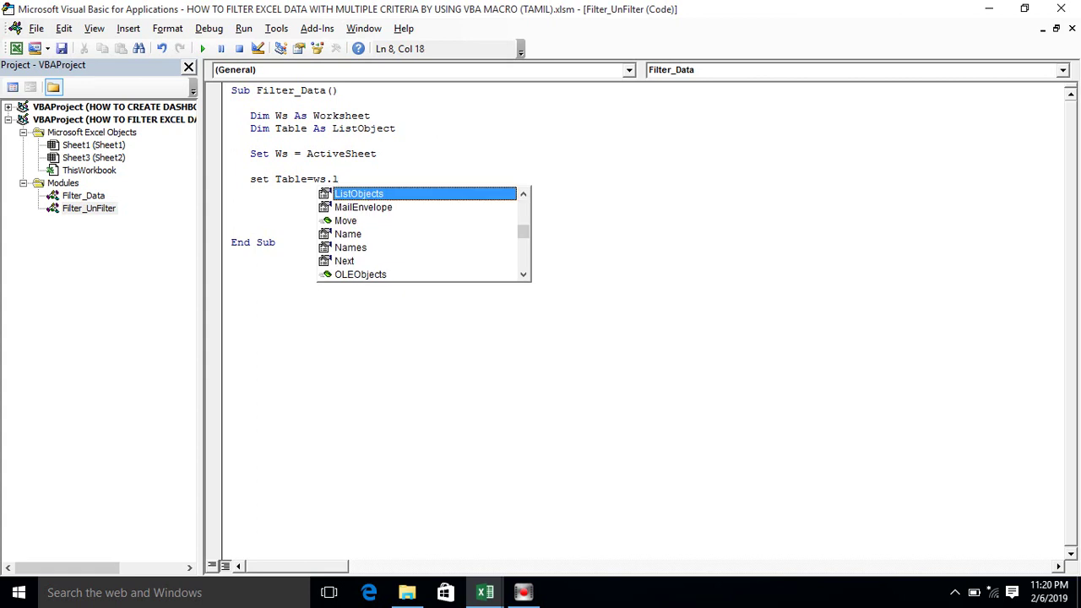
key(Tab)
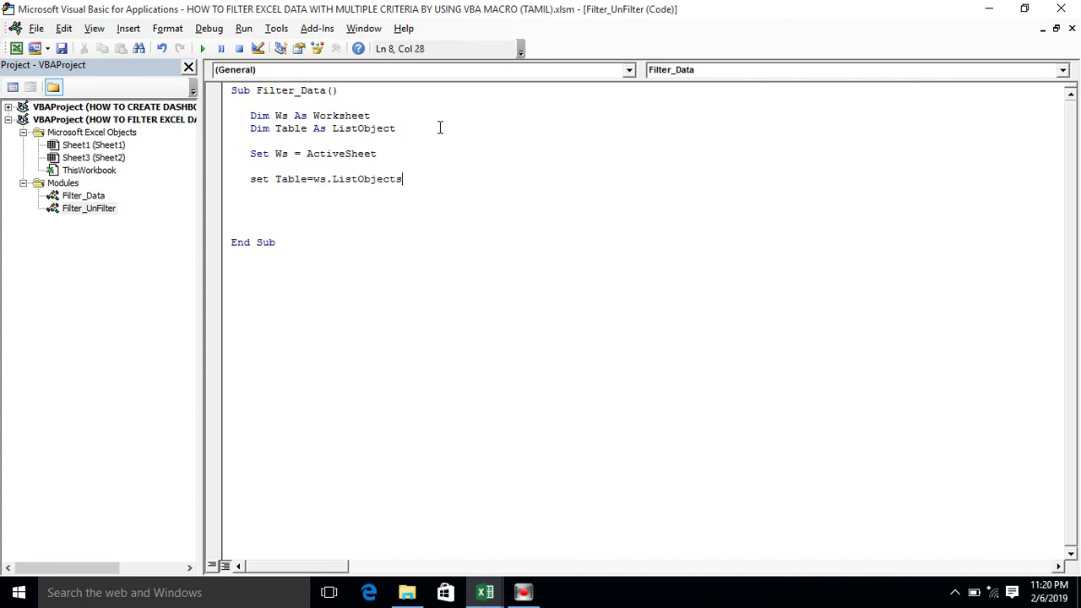
text((")
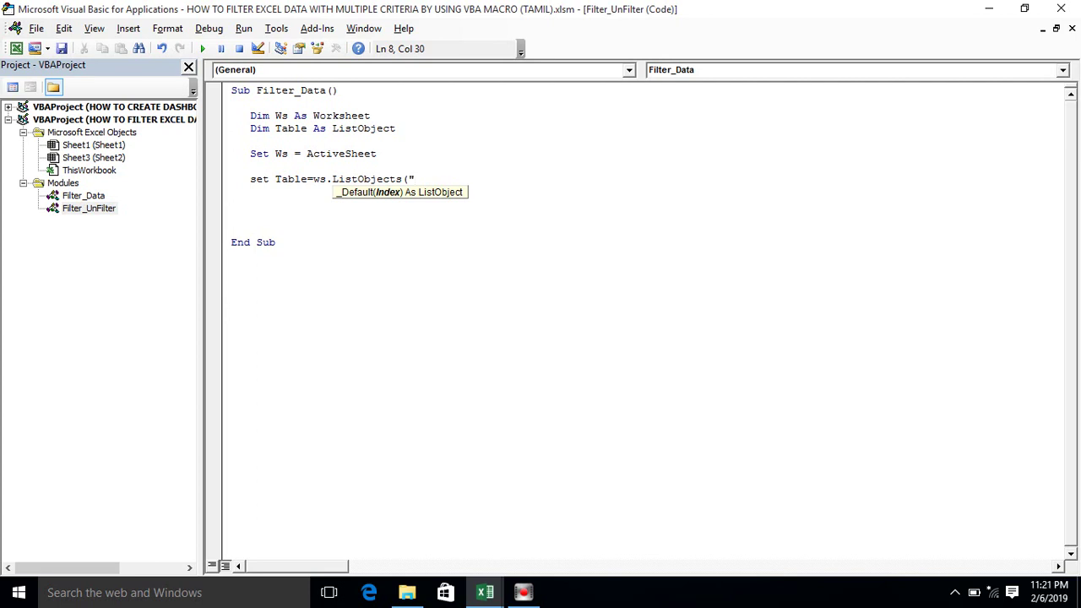
text(FILTER)
text(_DATA2")
text())
key(Return)
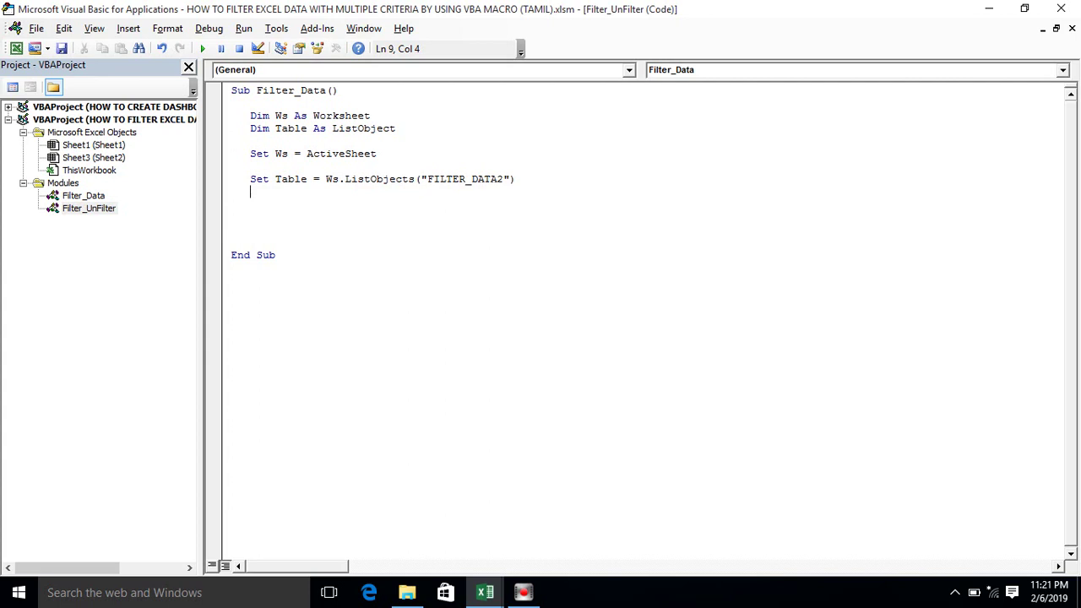
key(Return)
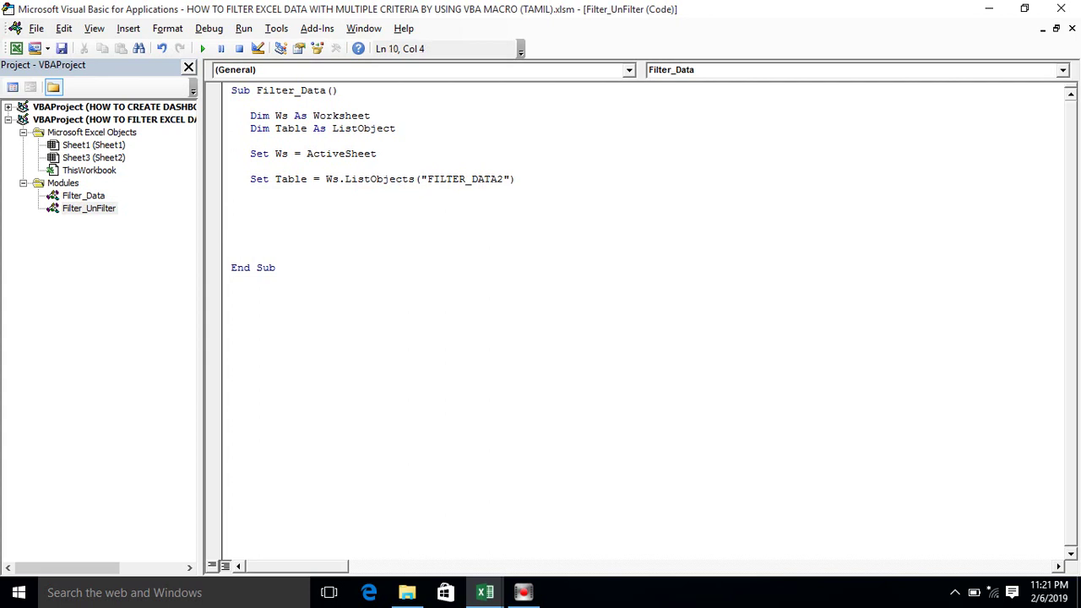
Begin the line Table.Range.AutoFilter field:=10, then switch to Excel
text(Table.)
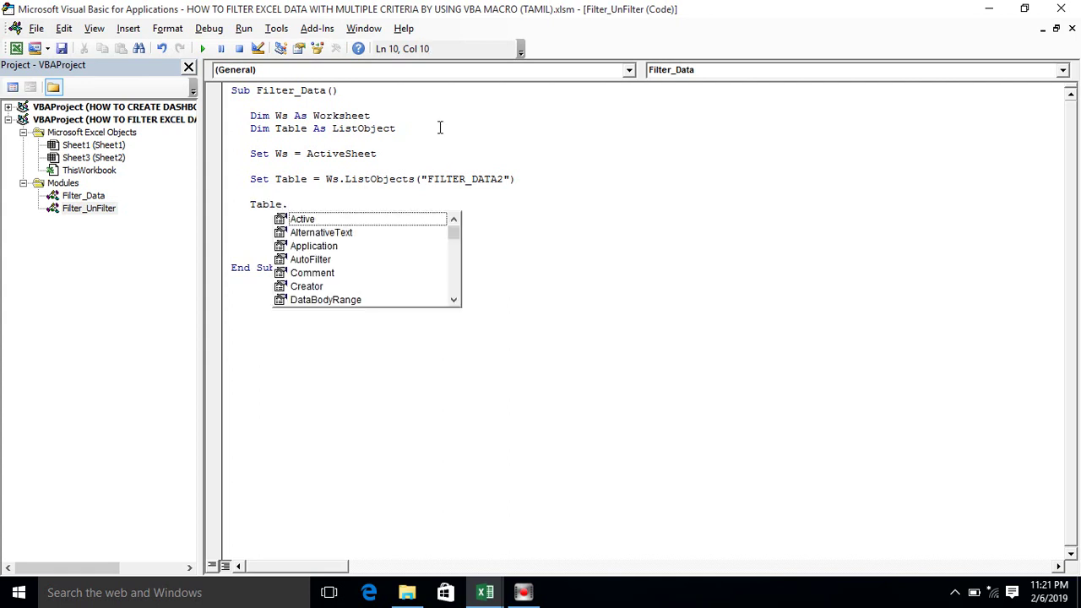
text(rang)
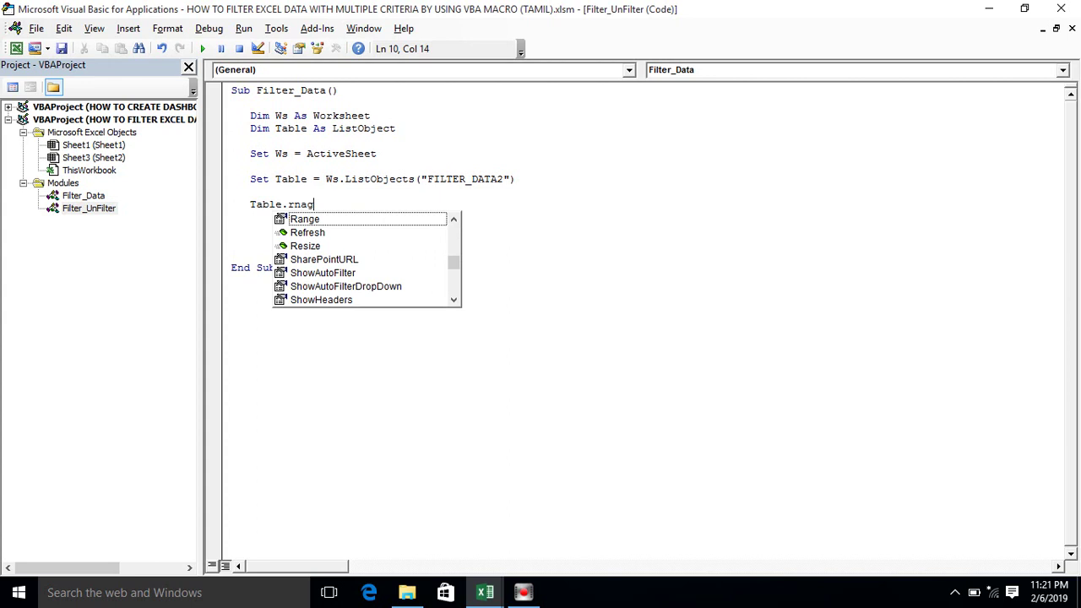
key(Tab)
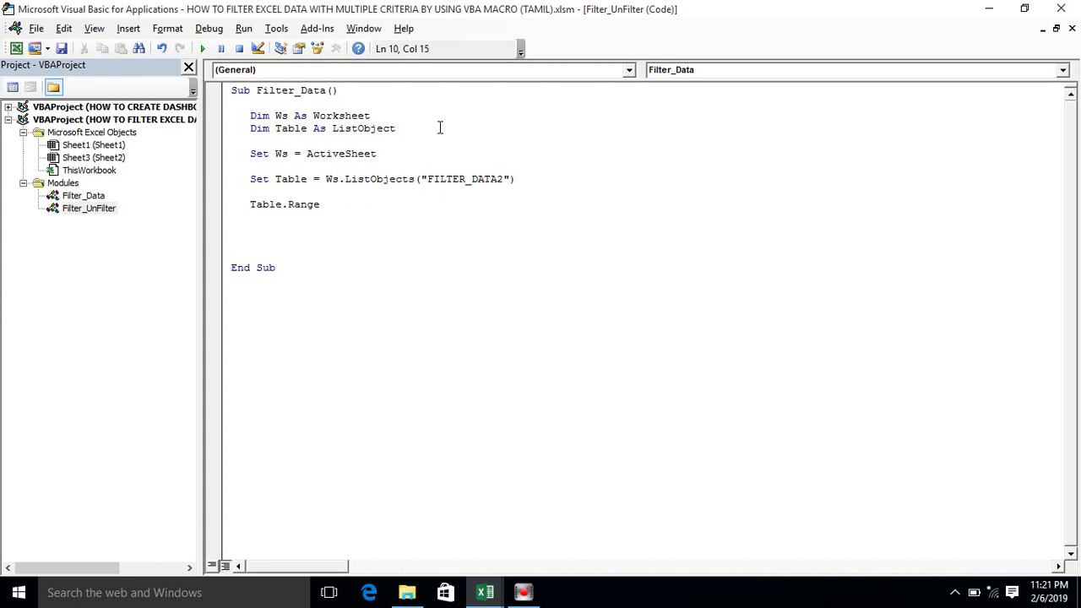
text(.auc)
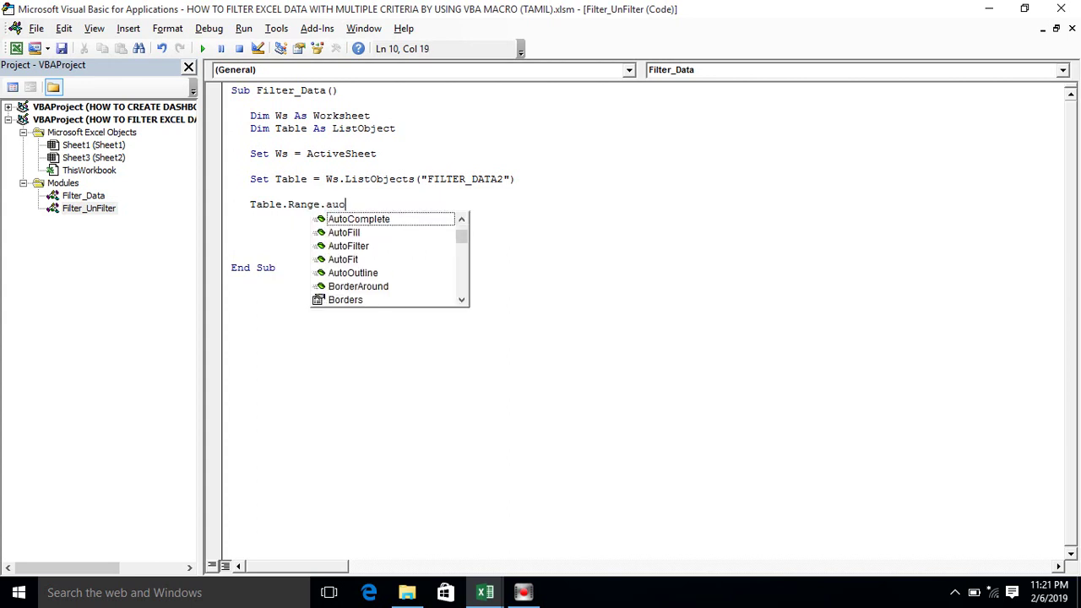
key(Down)
key(Down)
key(Down)
key(Tab)
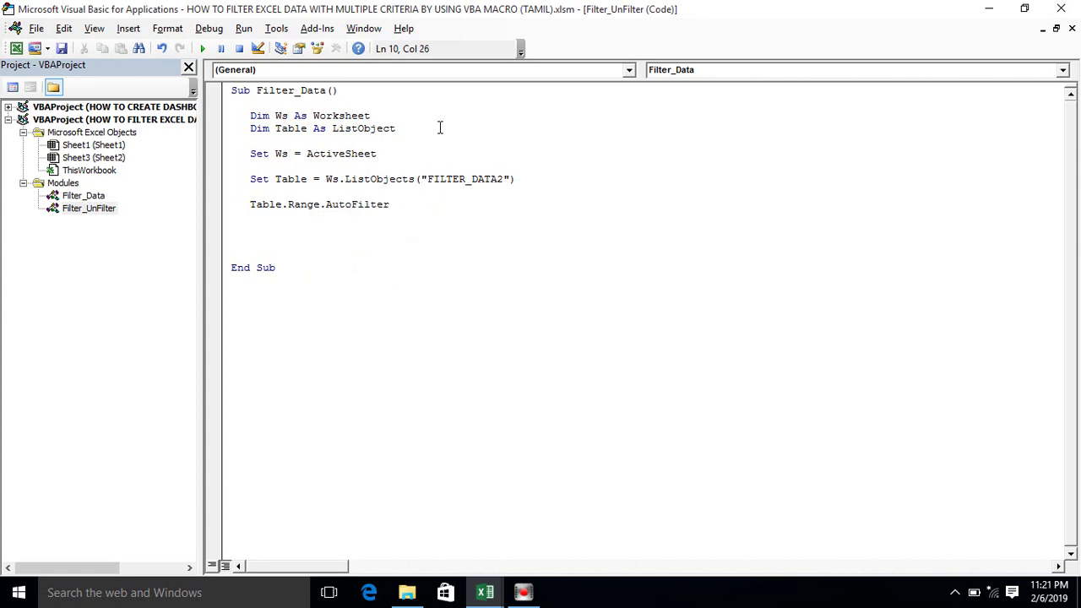
text( file)
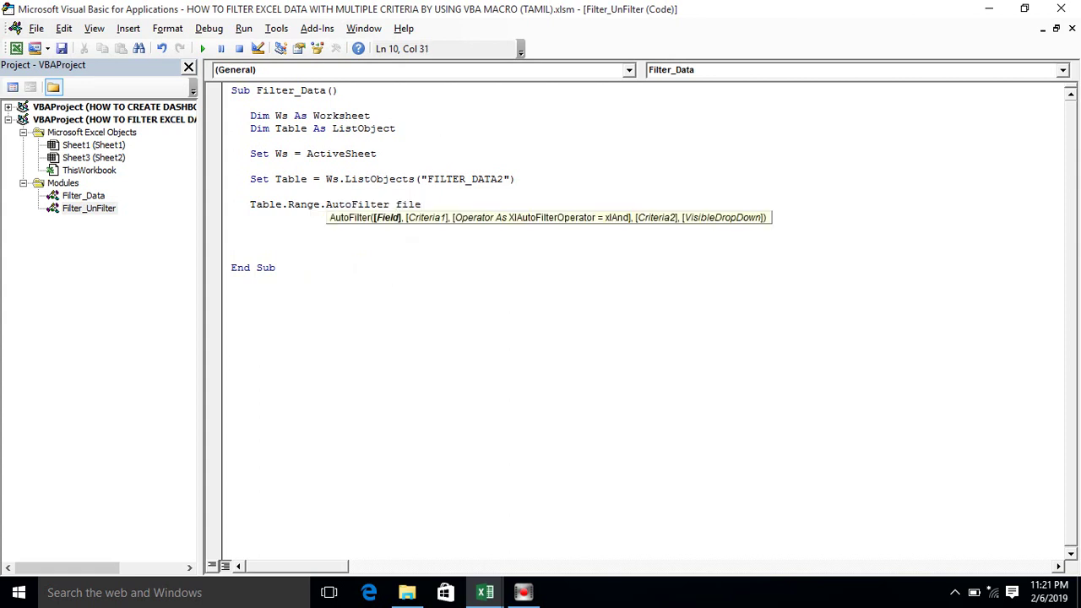
key(BackSpace)
key(BackSpace)
text(eld)
text(:=10)
text(,)
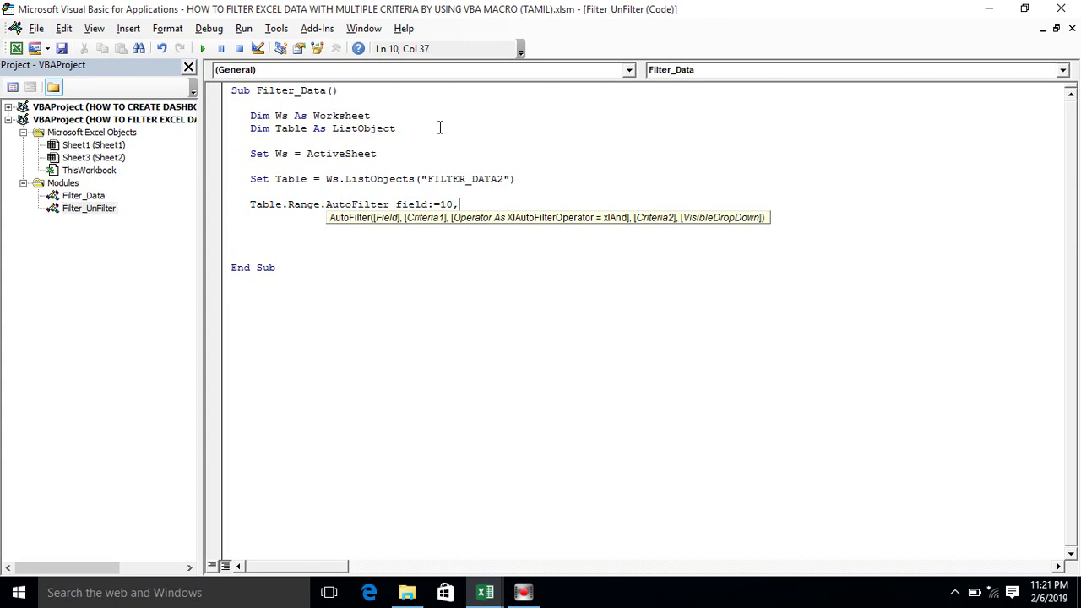
key(alt+Tab)
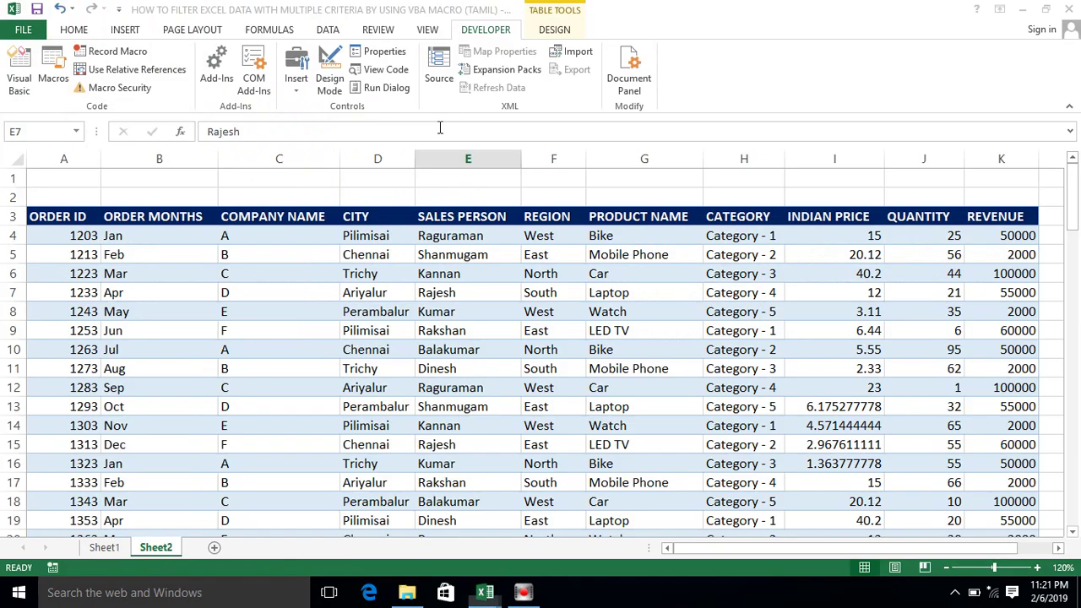
Select headers A3:J3 to confirm QUANTITY is column 10, then return to VBA
click(78, 218)
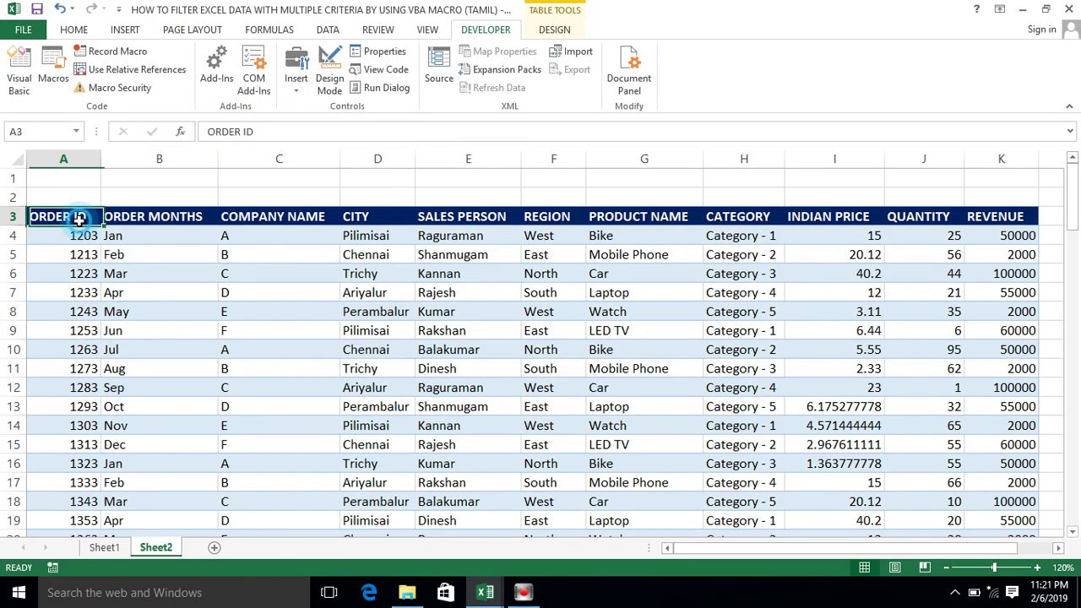
key(ctrl+shift+Right)
key(shift+Left)
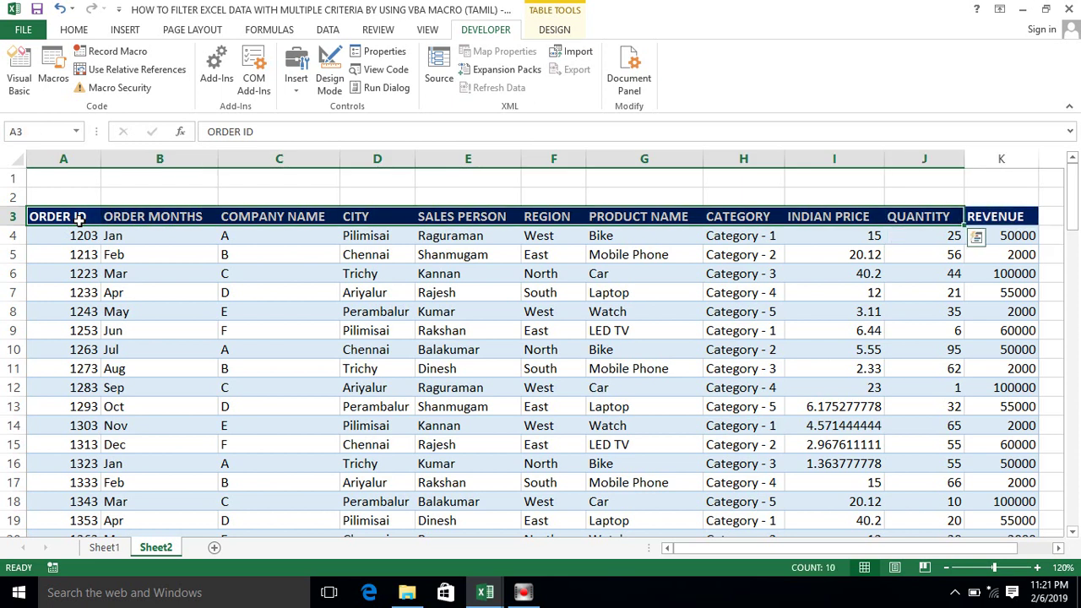
key(alt+Tab)
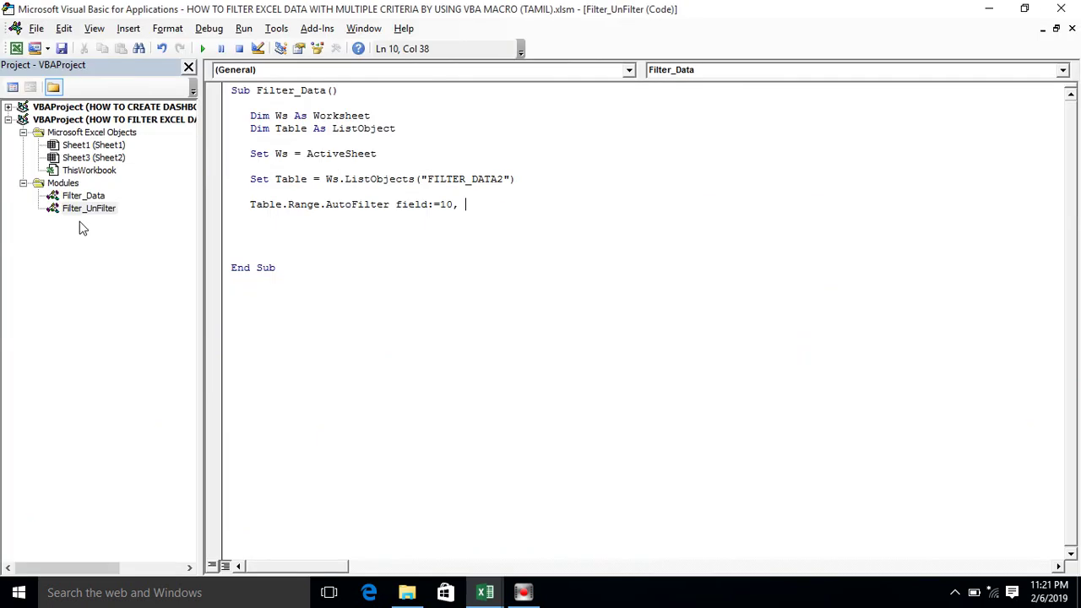
Complete the AutoFilter with criteria ">=20", operator xlAnd, criteria2 "<=60"; remove extra blank lines
text(criter)
text(ia:)
text(=">=20")
text(, operator:=)
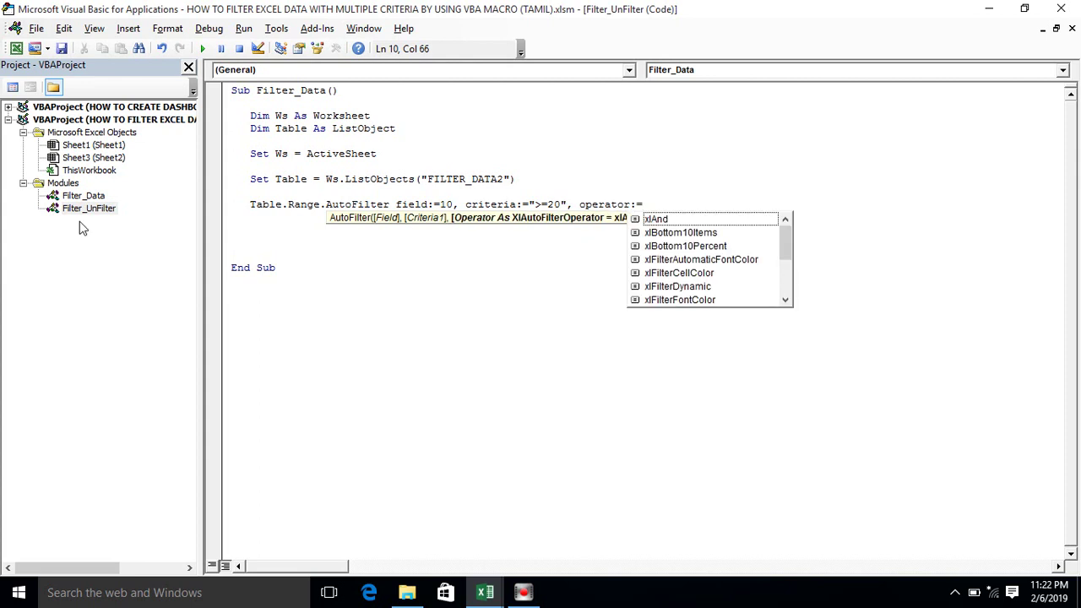
key(Tab)
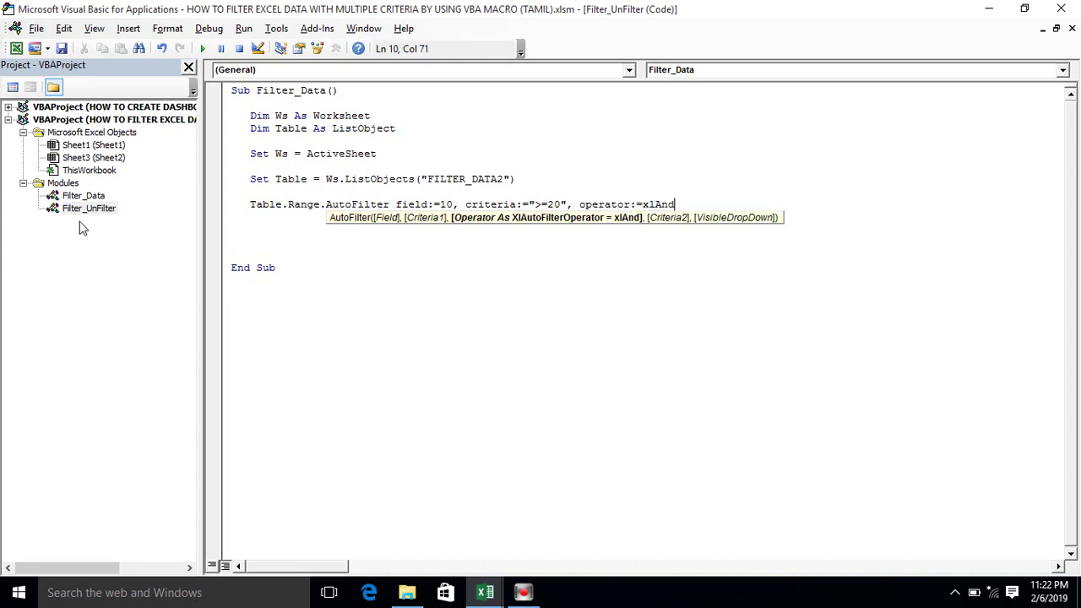
text(, criteria)
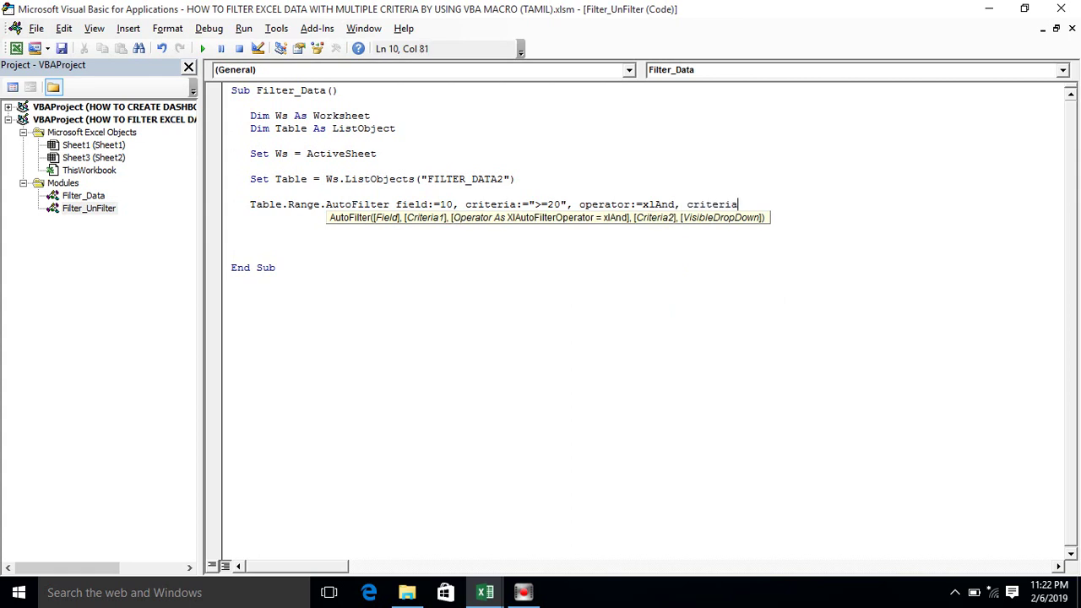
text(2:)
text(=)
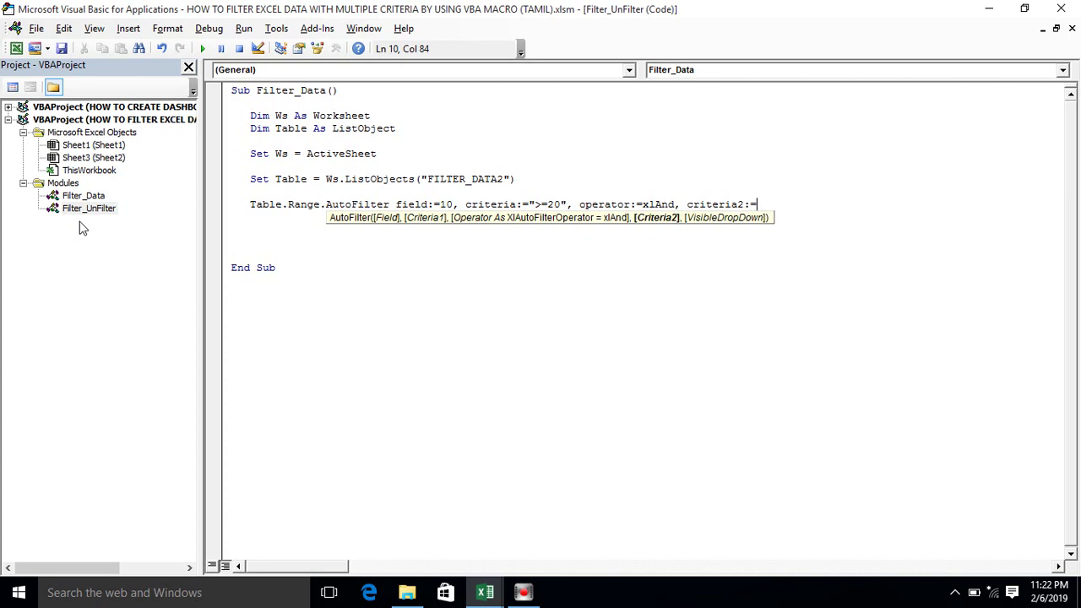
text("<=60")
key(Return)
click(232, 253)
key(BackSpace)
key(BackSpace)
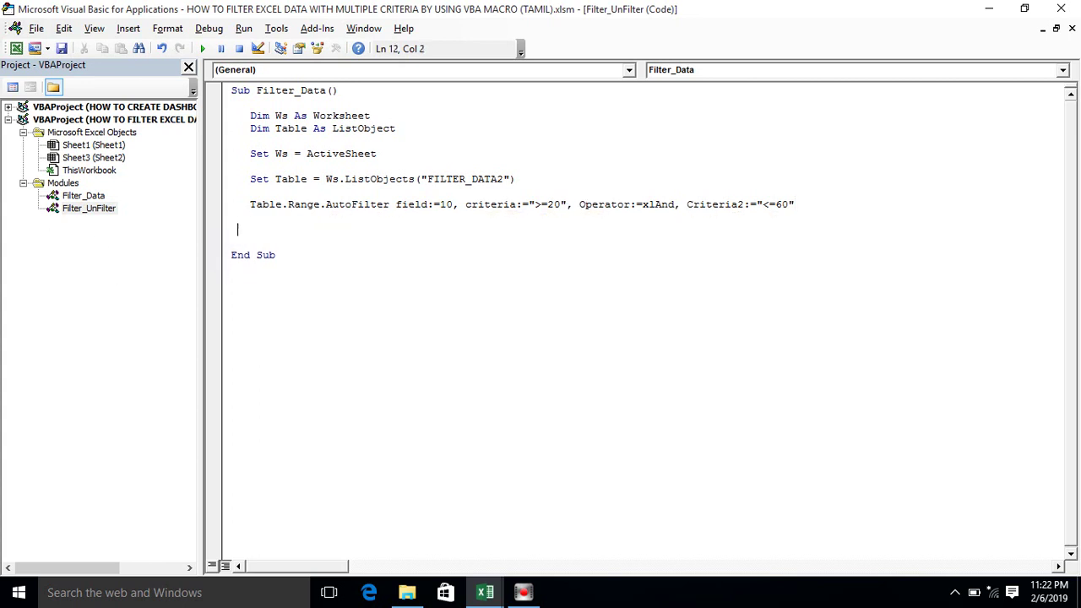
key(BackSpace)
key(BackSpace)
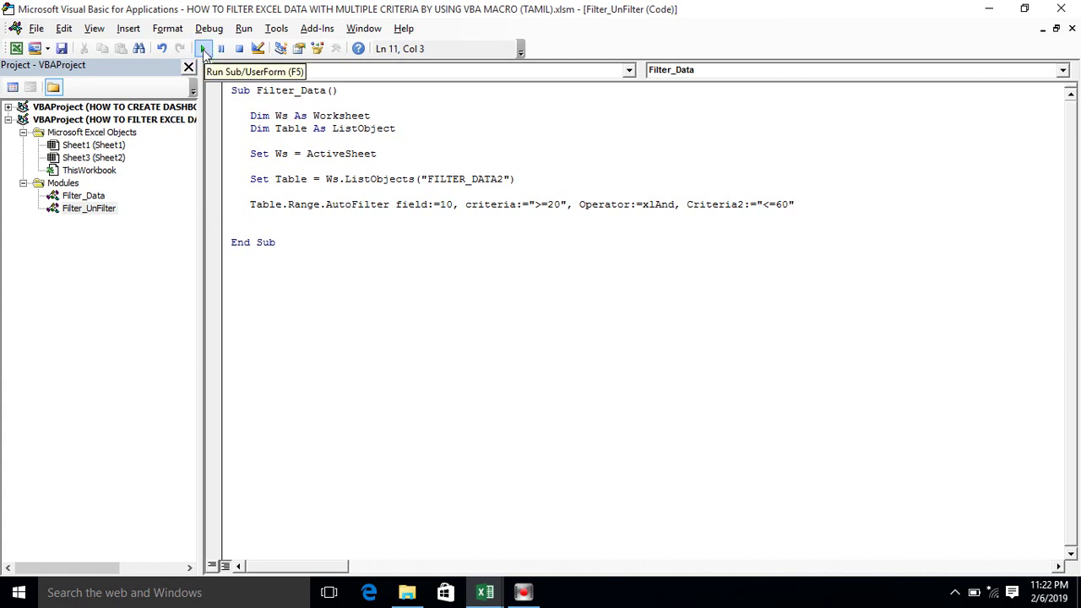
Run the macro, dismiss the compile error, and rename the criteria argument to criteria1
click(204, 51)
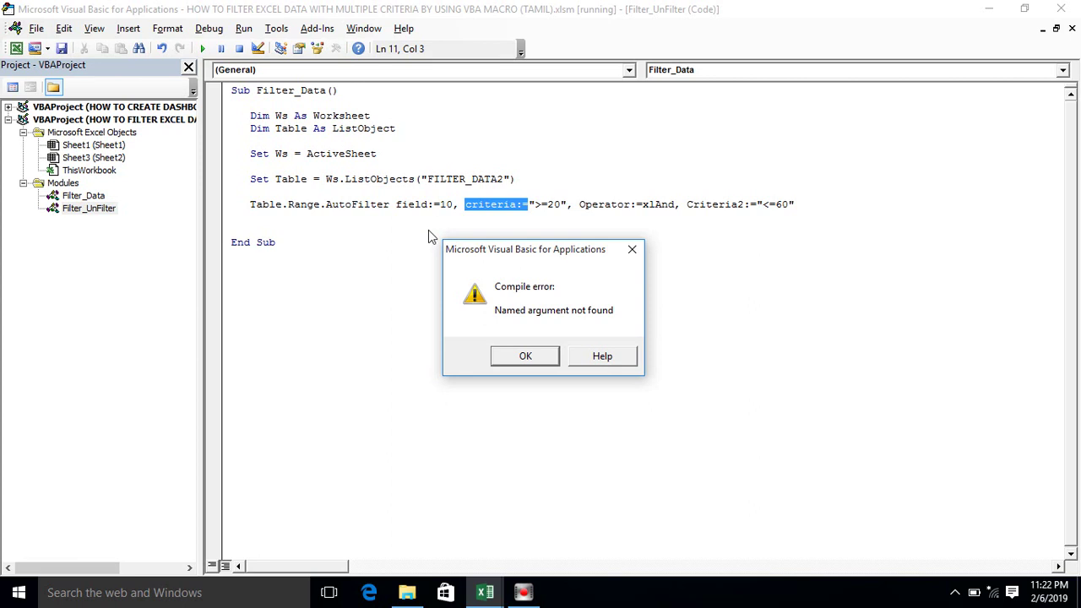
click(526, 355)
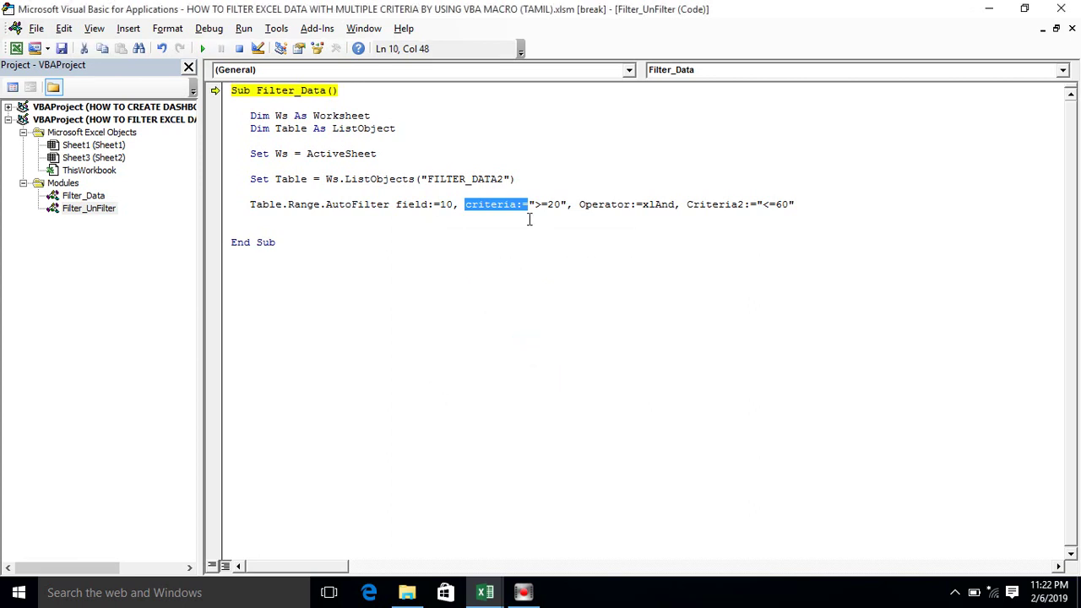
click(477, 206)
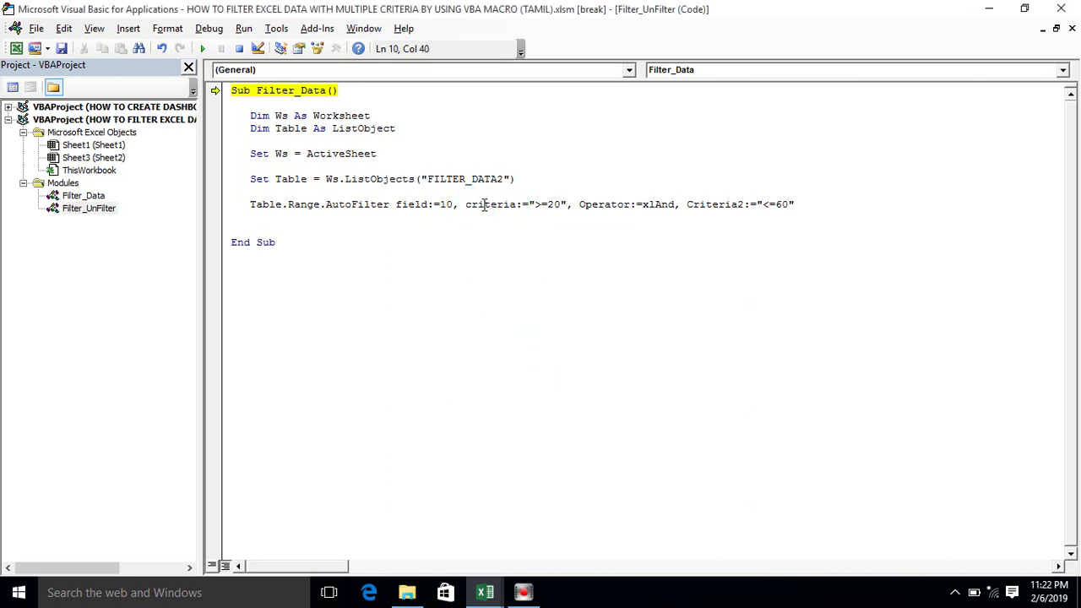
click(524, 204)
click(545, 205)
text(=)
click(490, 204)
click(514, 205)
text(1)
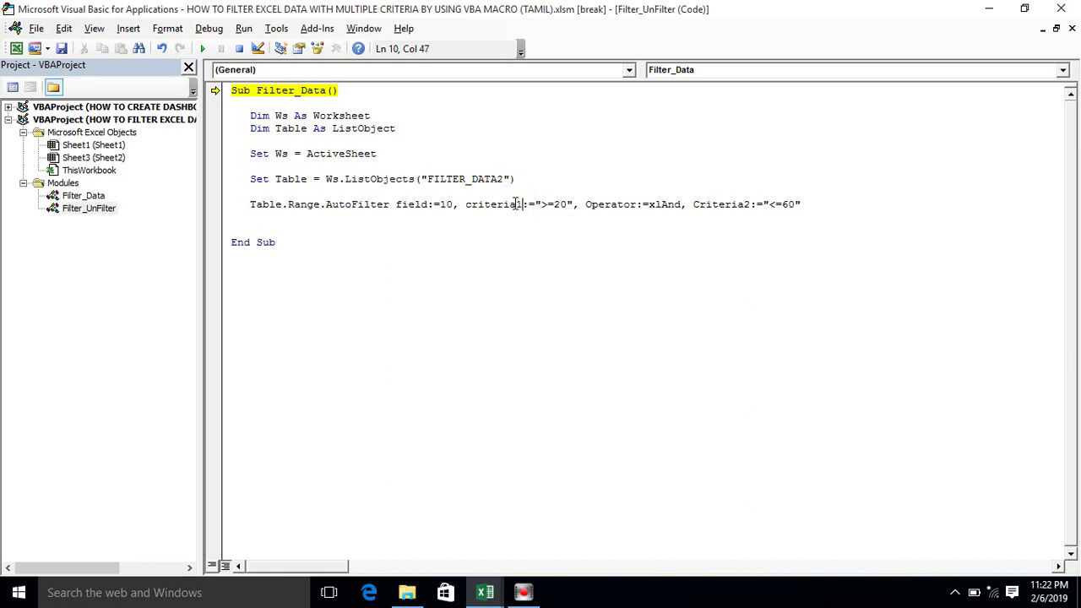
Rerun the corrected Filter_Data macro and view the filtered table in Excel
drag(731, 204, 752, 204)
drag(497, 205, 510, 206)
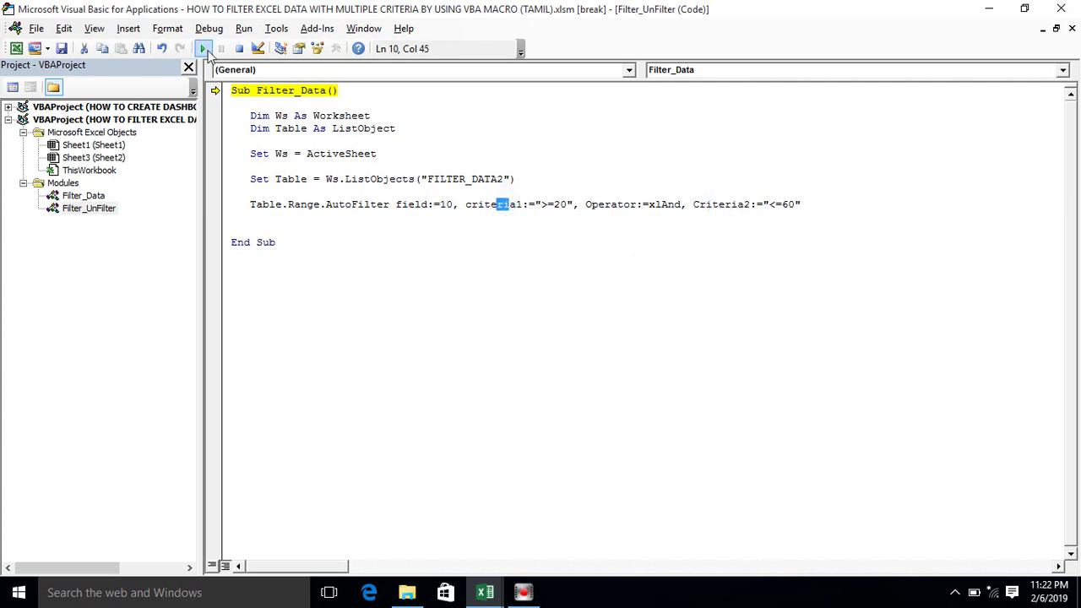
click(205, 50)
key(alt+Tab)
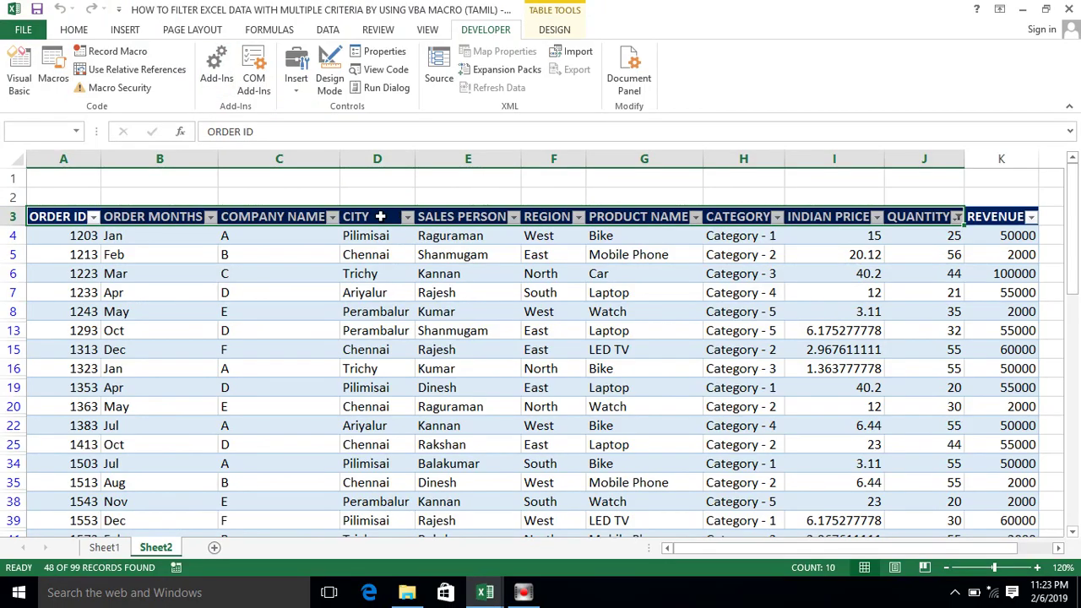
Copy the filtered QUANTITY column J3:J102 and switch to the blank Book4 workbook
key(alt+Tab)
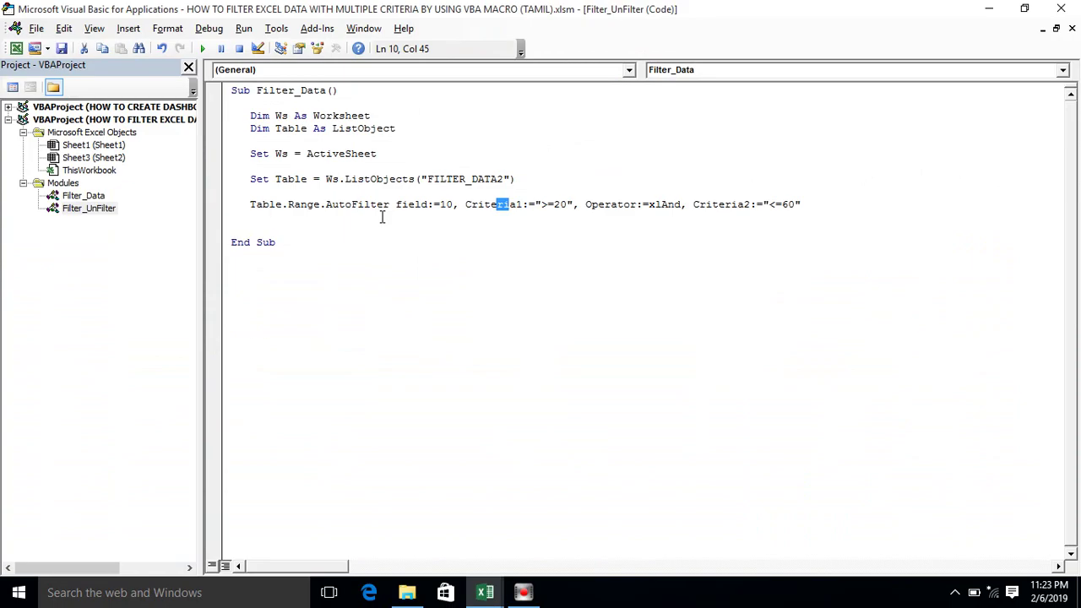
click(487, 230)
key(alt+Tab)
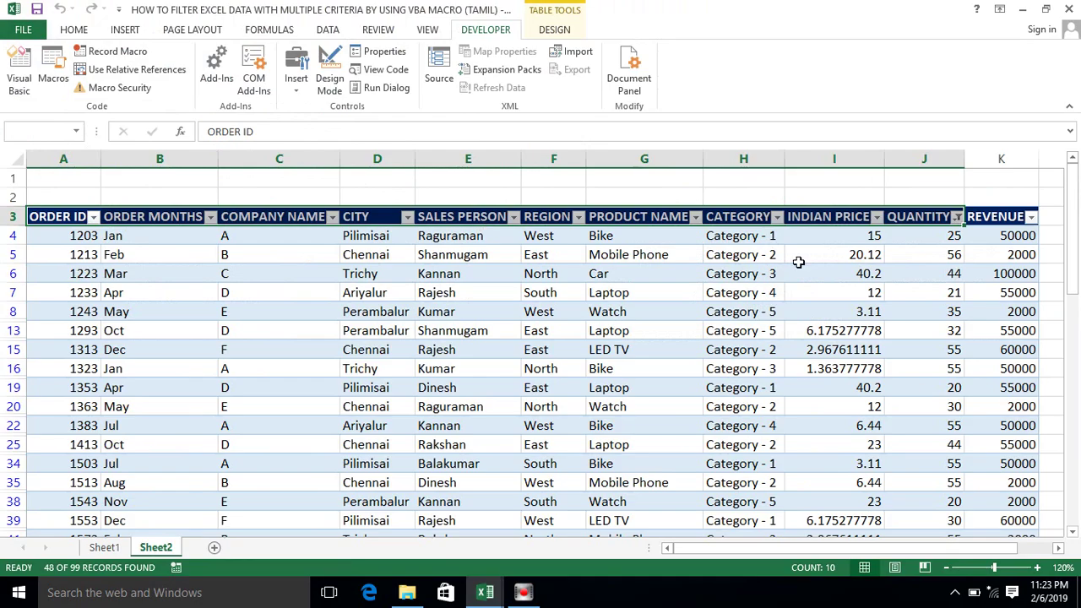
key(Right)
key(Right)
key(Right)
key(Right)
key(Right)
key(Right)
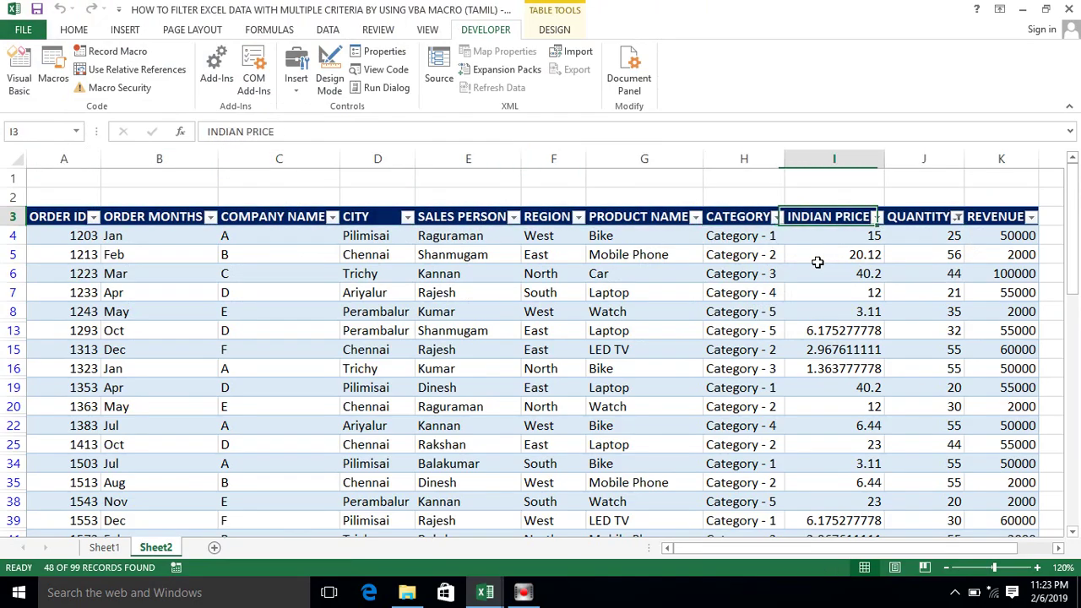
key(Right)
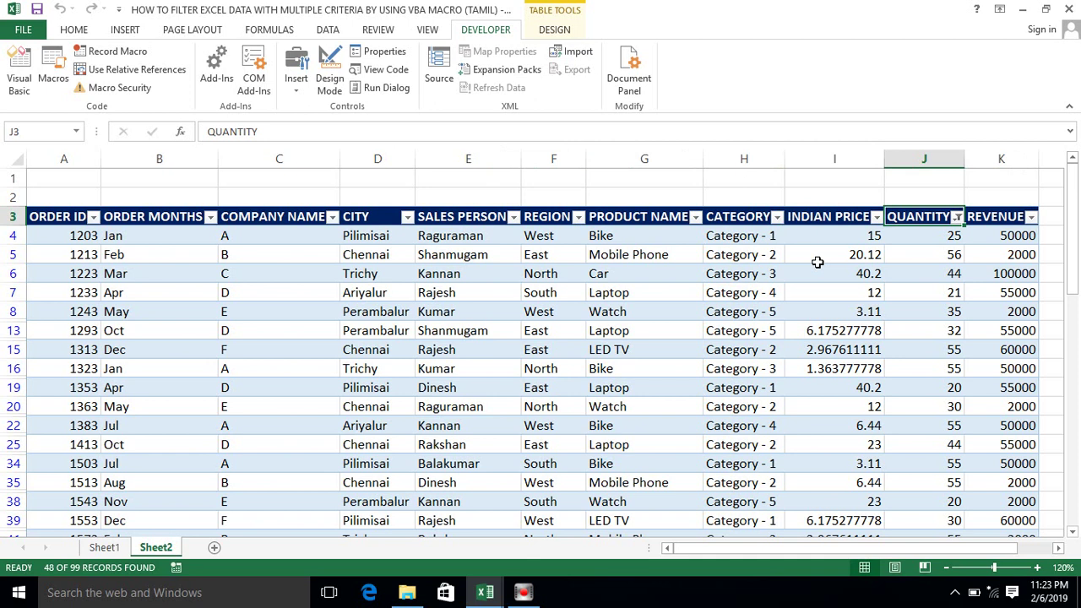
key(ctrl+shift+Down)
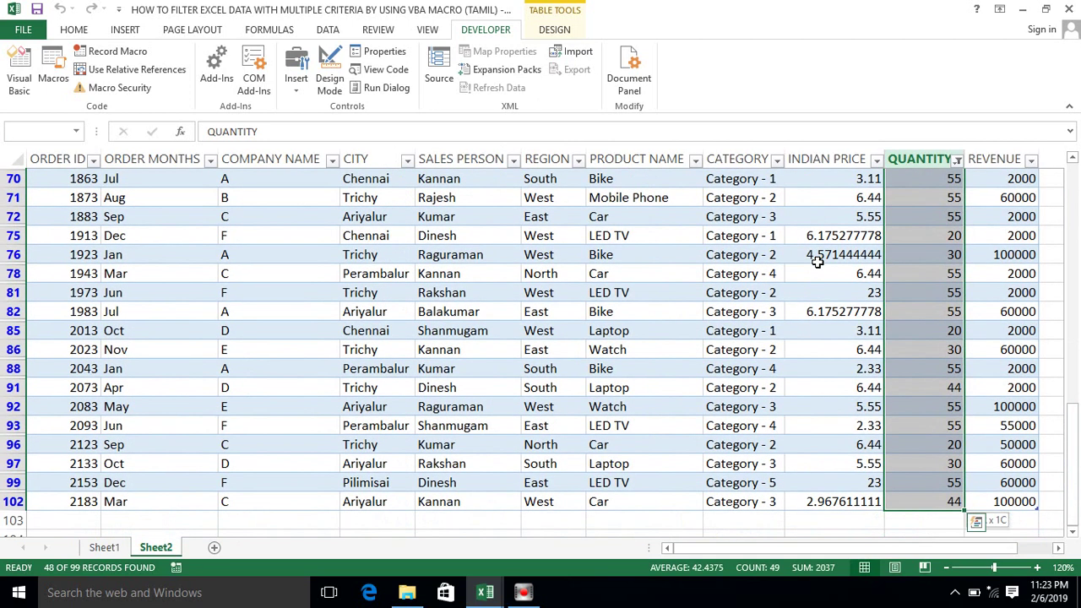
key(ctrl+c)
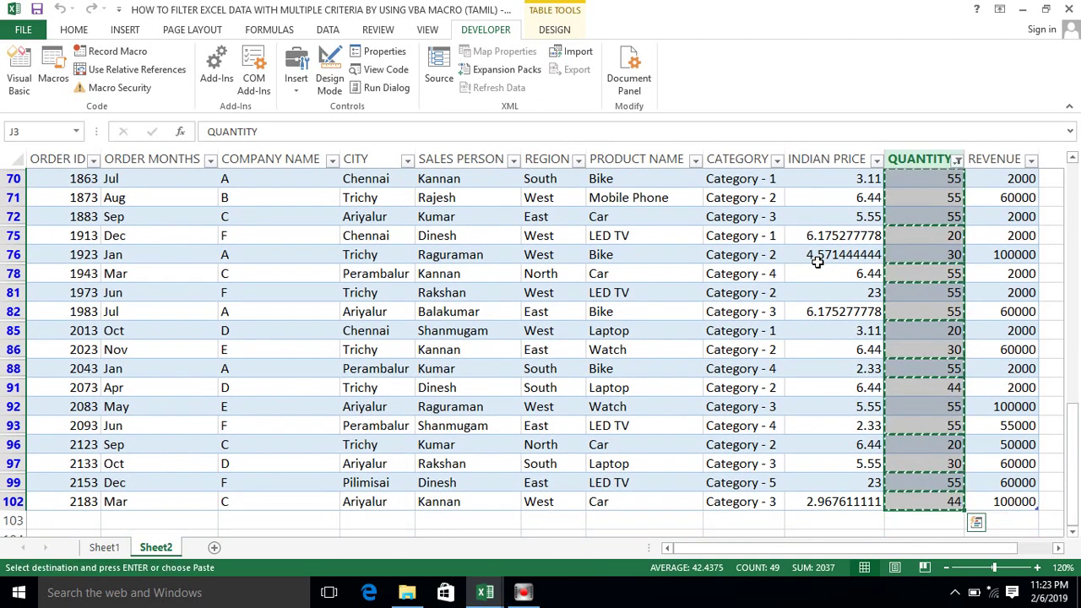
key(alt+Tab)
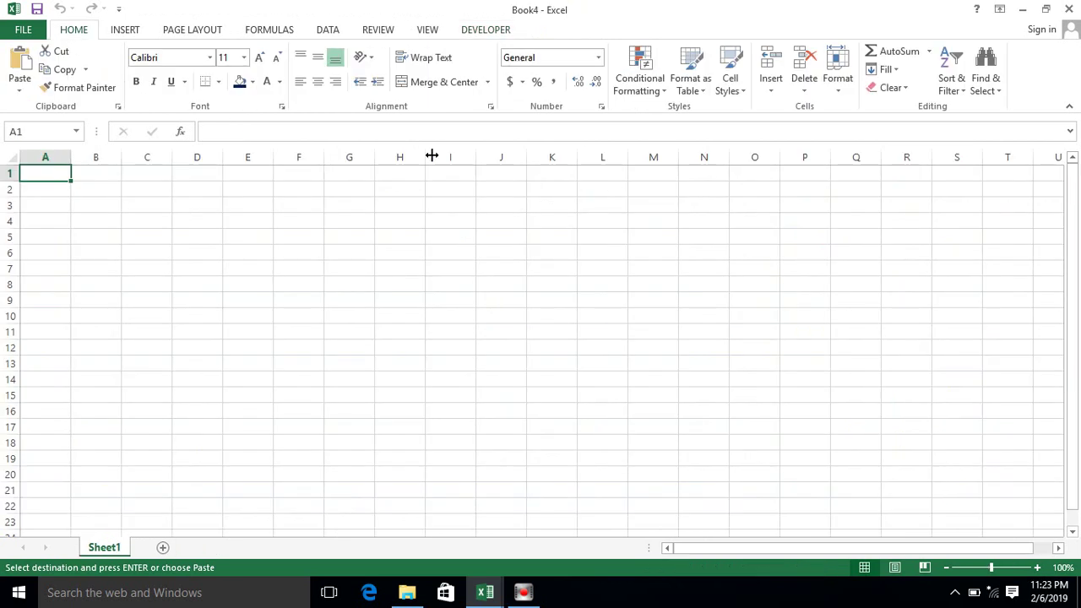
Paste the QUANTITY values into Book4 at G1 and try a filter on them
click(349, 186)
key(Up)
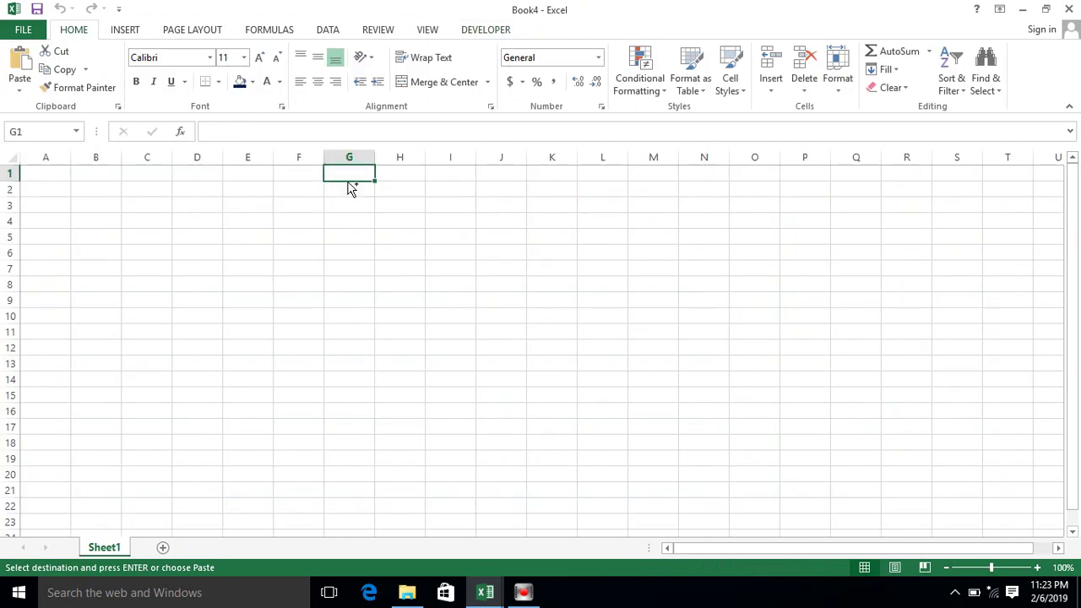
key(ctrl+v)
key(Right)
key(Left)
key(alt+a)
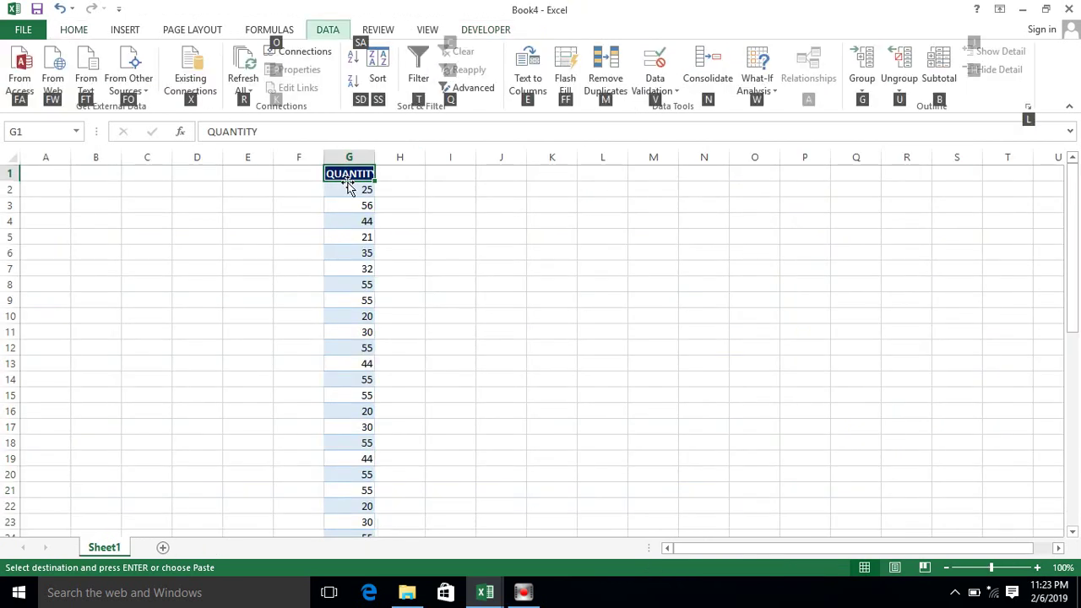
key(t)
key(alt+Down)
key(Tab)
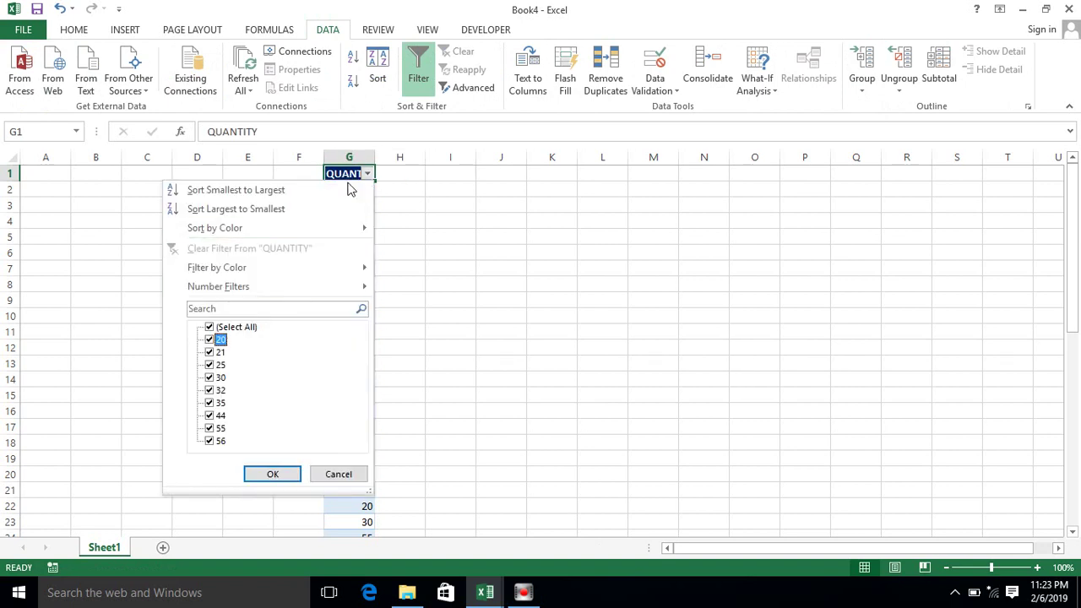
key(Down)
key(Down)
key(Down)
key(Down)
key(Down)
key(Down)
key(Down)
key(Tab)
key(Tab)
key(Tab)
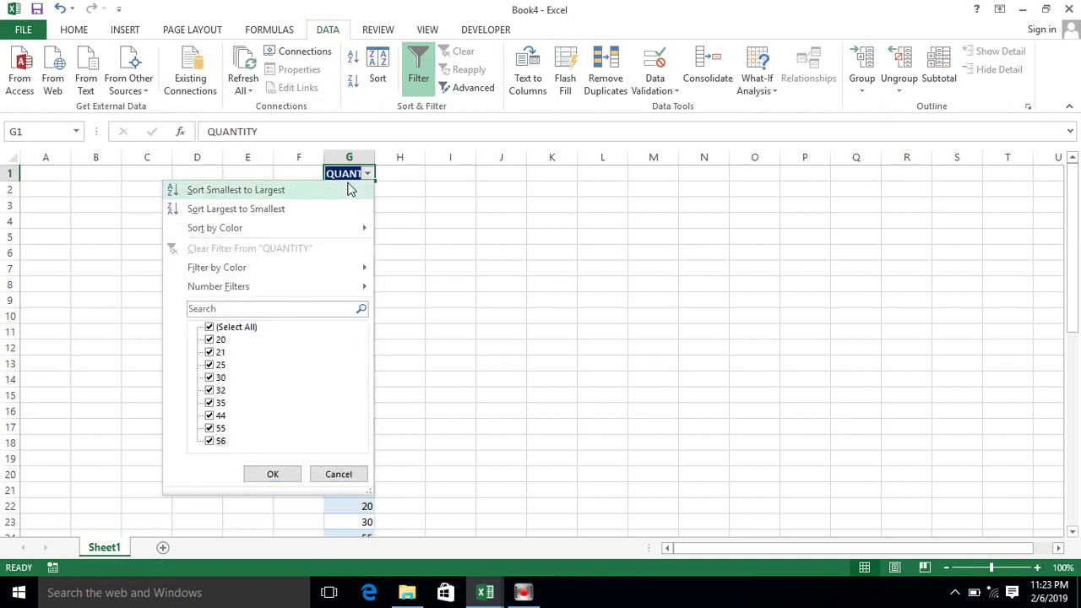
key(Escape)
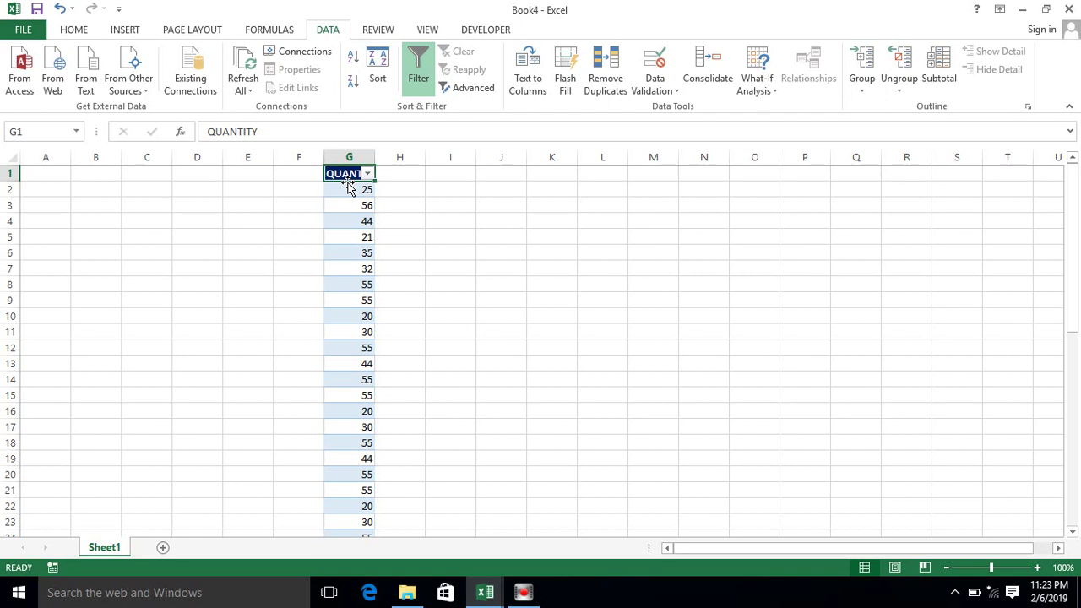
Close Book4 without saving, turn off the Sheet2 filter, and return to the AutoFilter code
click(1068, 8)
click(522, 320)
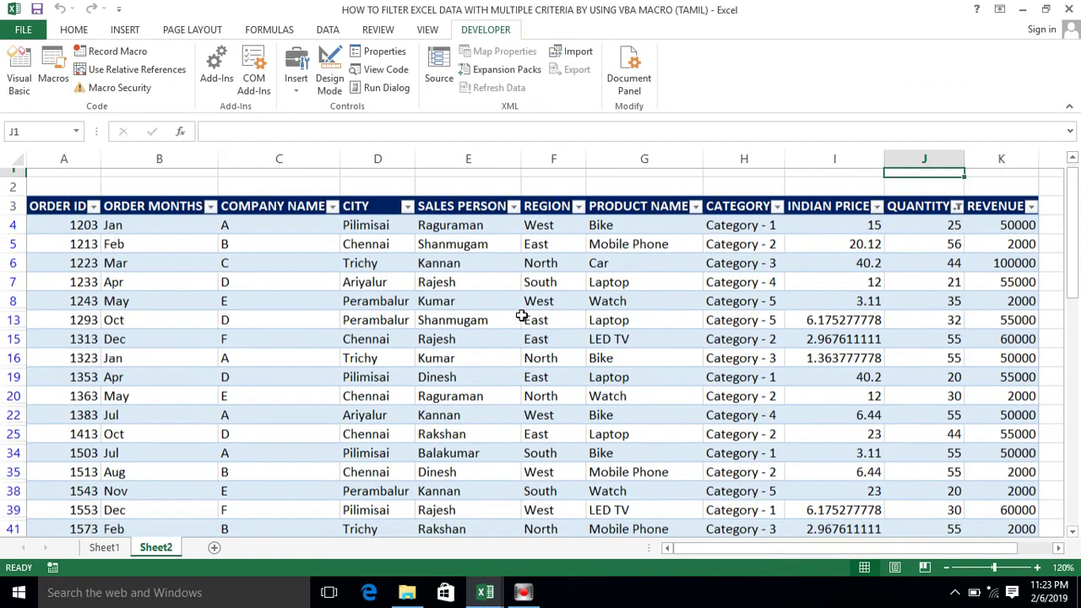
key(alt+a)
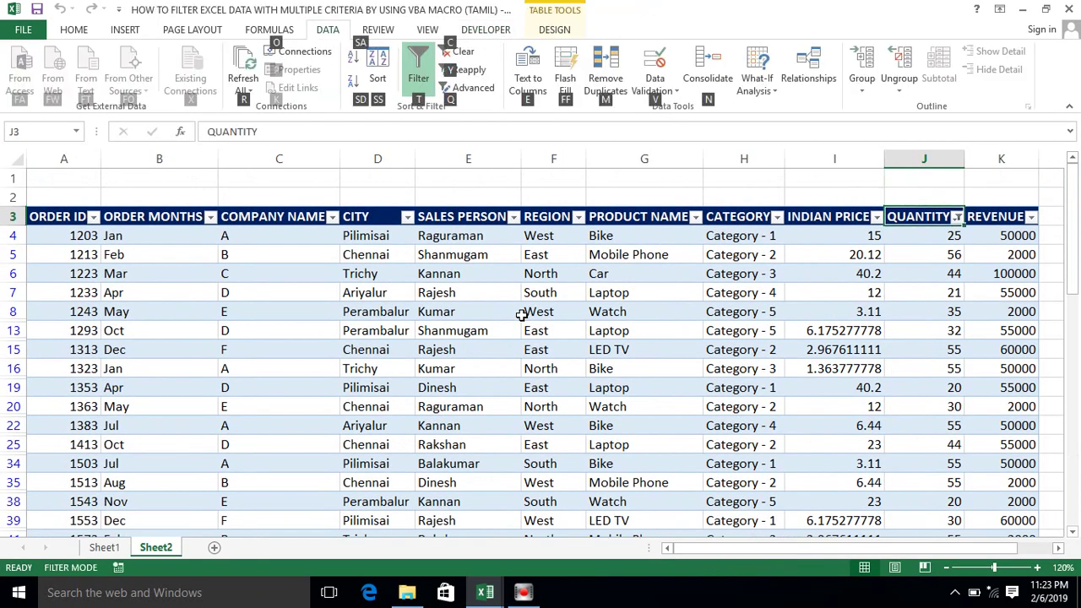
key(t)
key(alt+Tab)
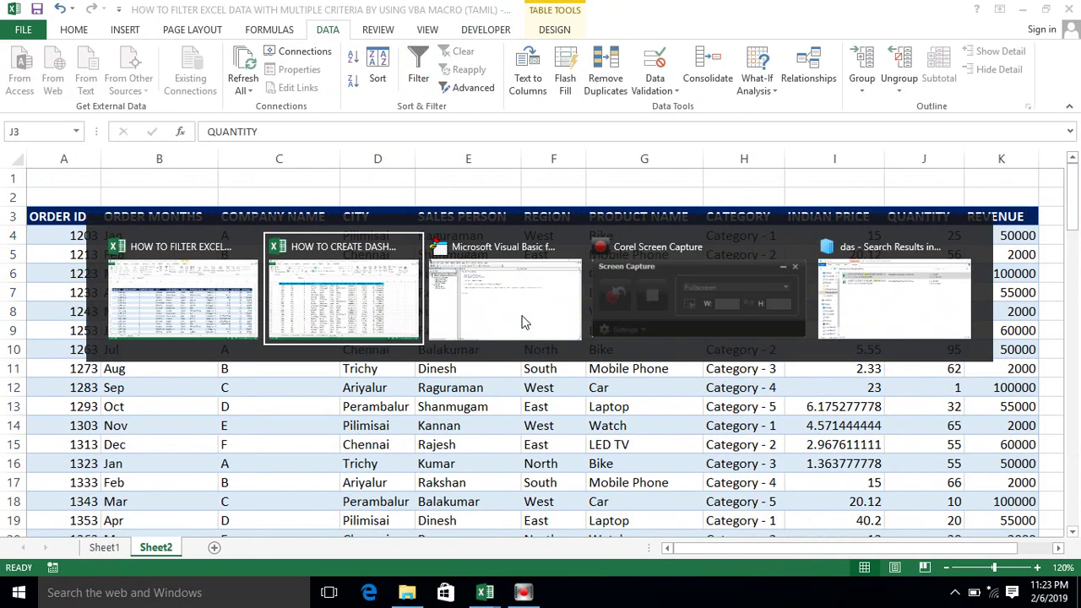
click(522, 322)
click(250, 204)
Insert a With Table.Range line above the AutoFilter statement
key(Return)
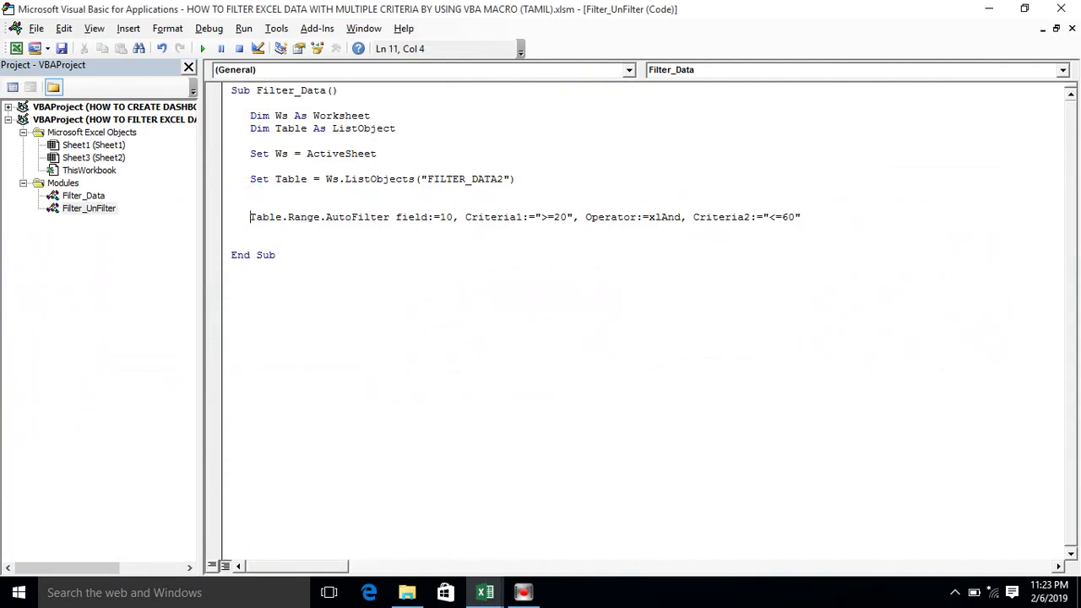
click(250, 203)
key(Return)
click(250, 204)
text(With Table)
text(.)
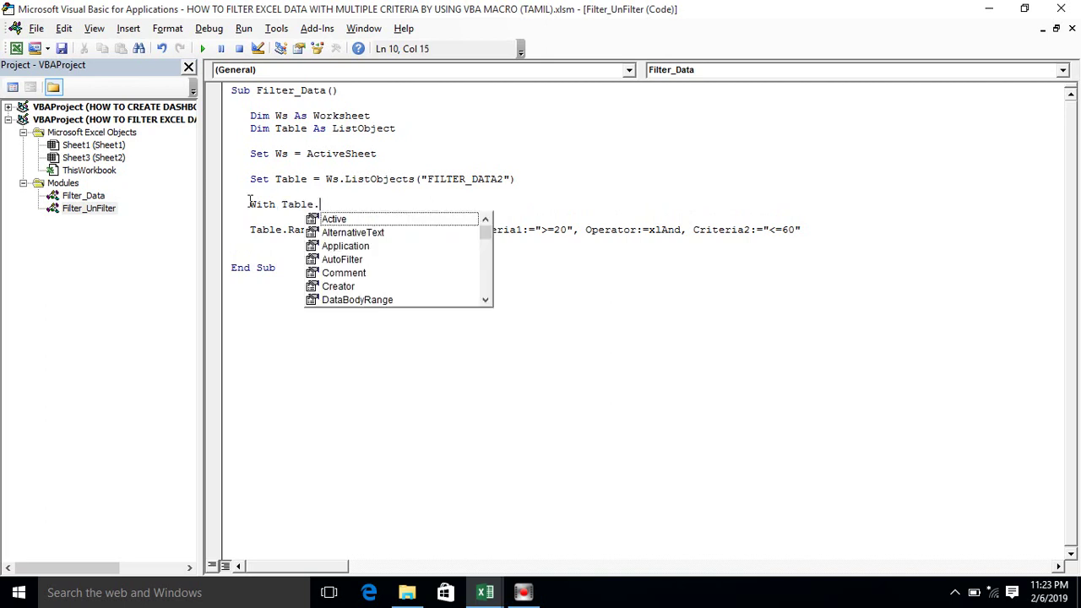
text(rang)
key(Tab)
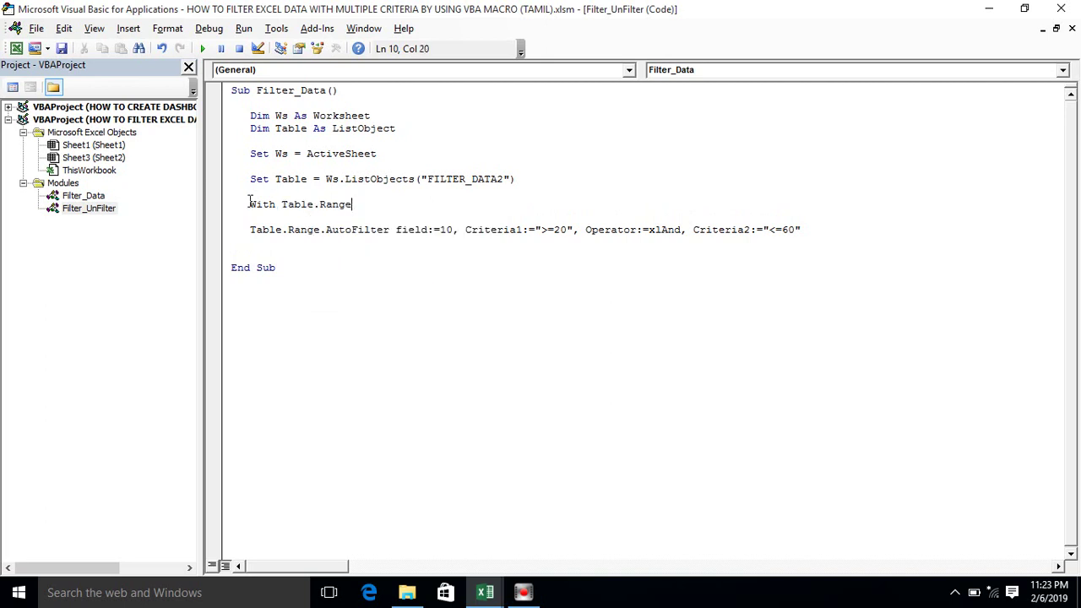
key(Return)
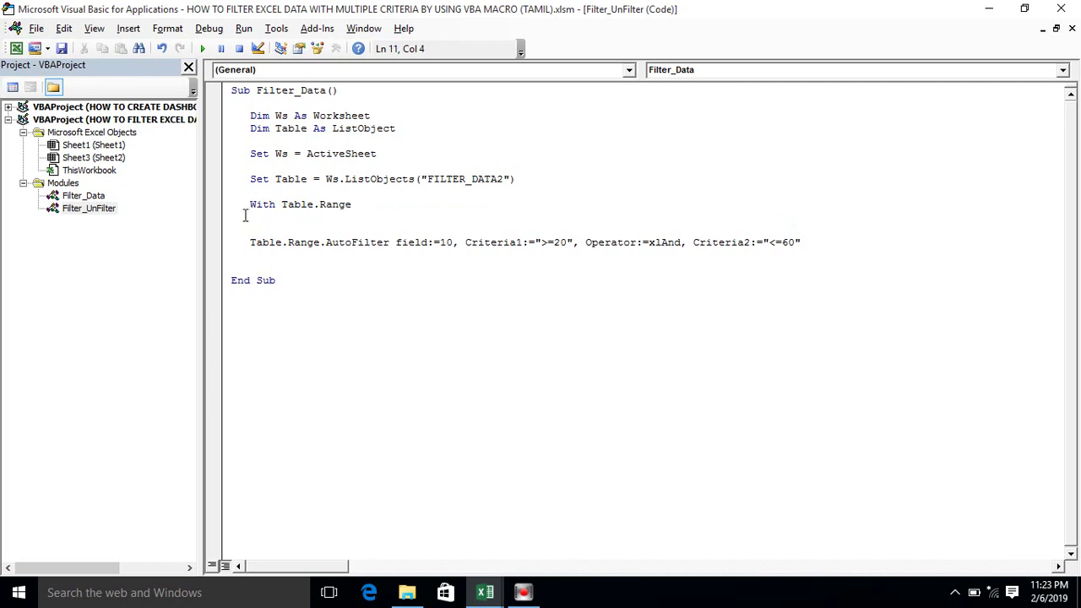
Remove the Table.Range prefix from the AutoFilter line and indent it inside the With block
click(249, 243)
key(Delete)
key(Delete)
key(Delete)
key(Delete)
key(Delete)
key(Delete)
key(Delete)
key(Delete)
key(Delete)
key(BackSpace)
key(BackSpace)
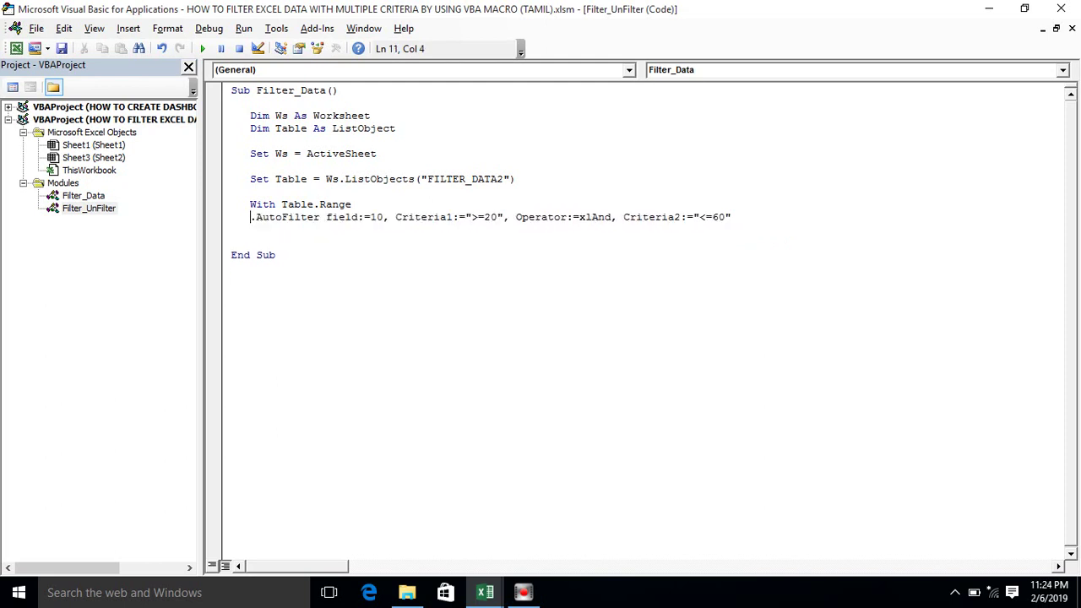
key(Tab)
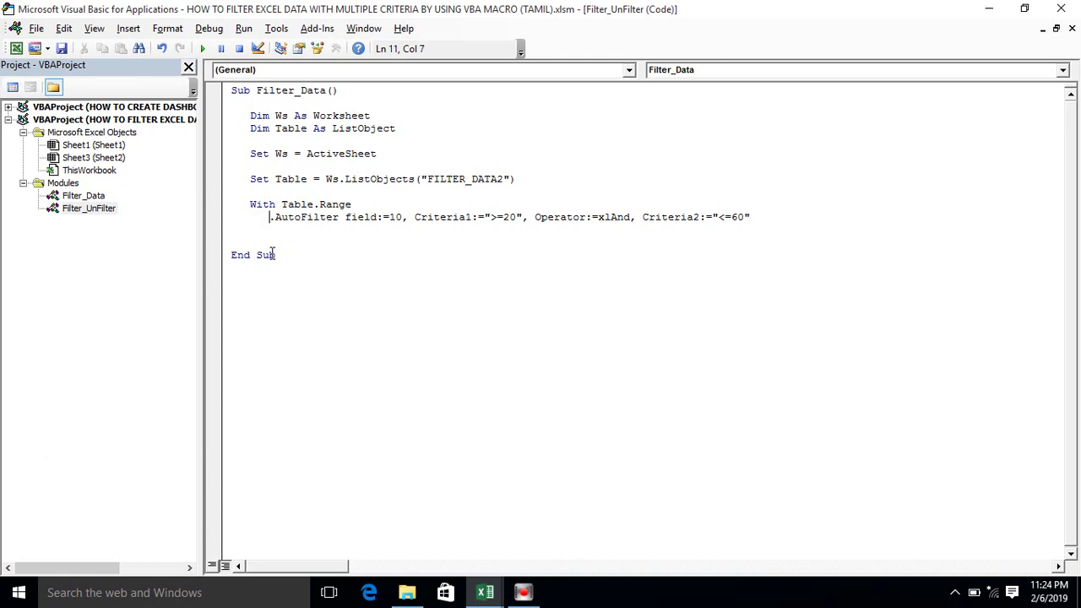
click(328, 231)
click(761, 215)
Start a second .AutoFilter line with field:=6
key(Return)
text(.)
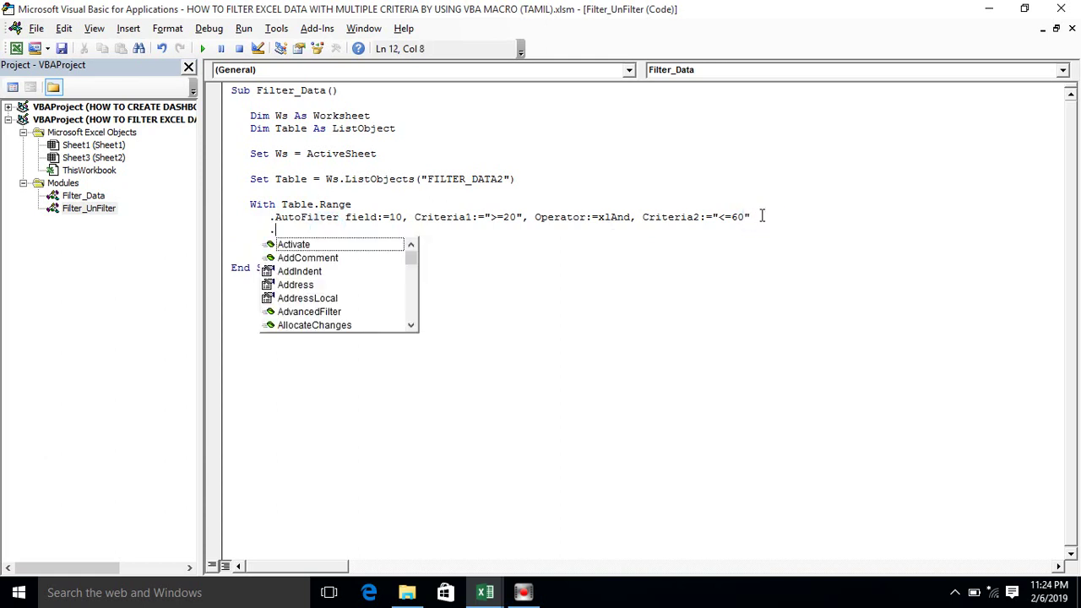
text(au)
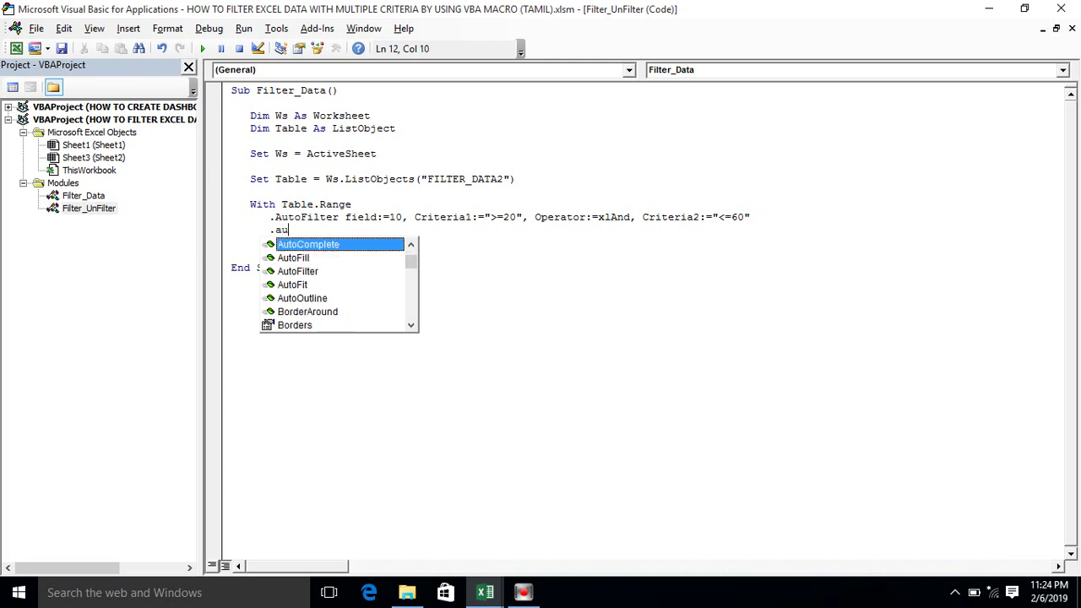
key(Down)
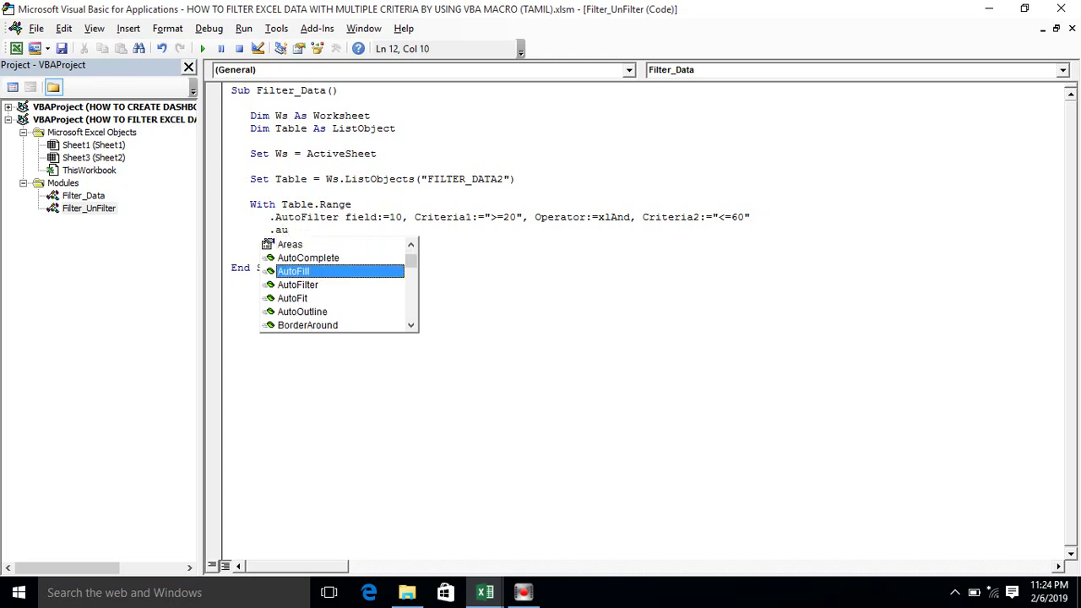
key(Down)
key(Tab)
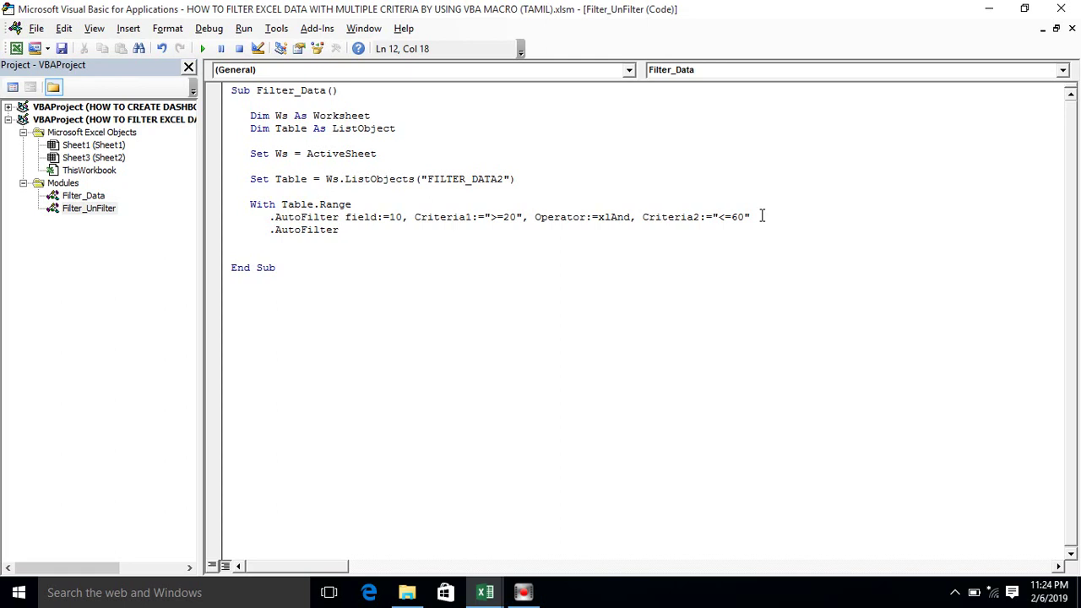
text(field:=)
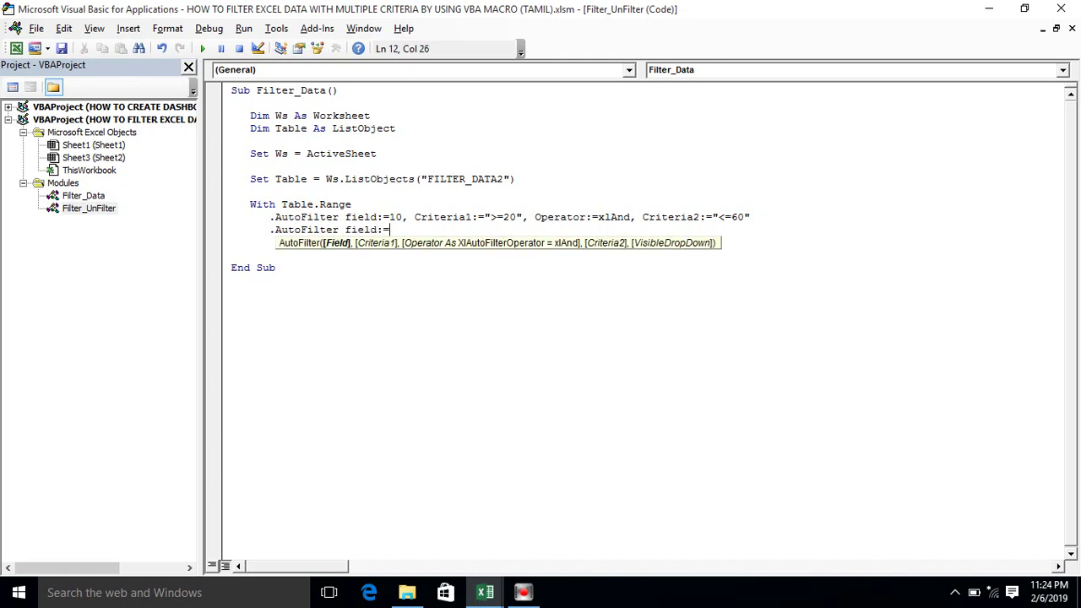
text(6)
Count REGION as column 6 and finish the second AutoFilter line with Criteria1:="West"
key(alt+Tab)
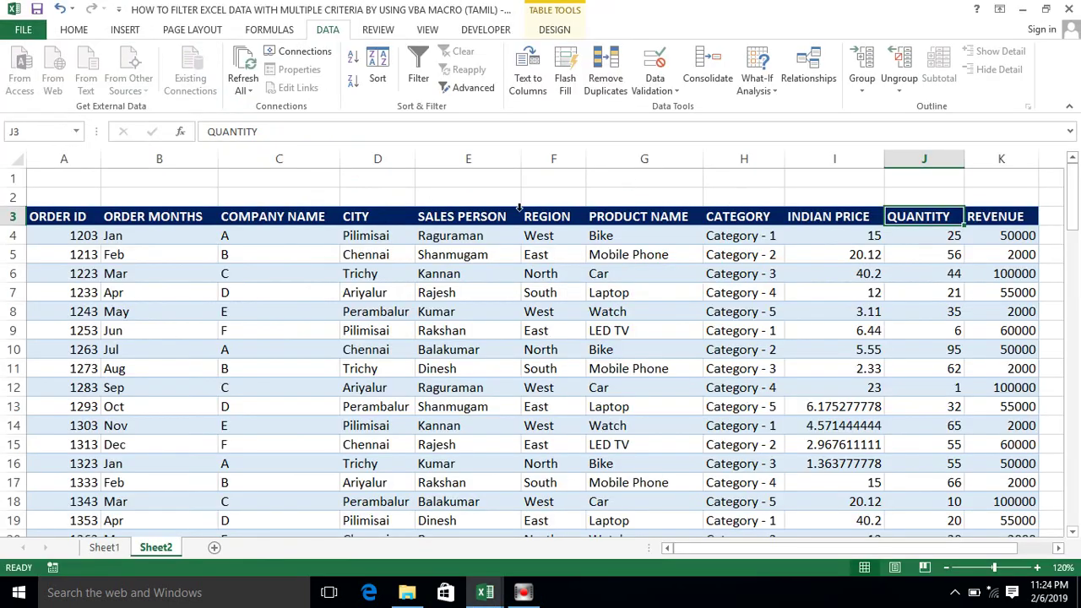
click(538, 217)
drag(57, 217, 538, 217)
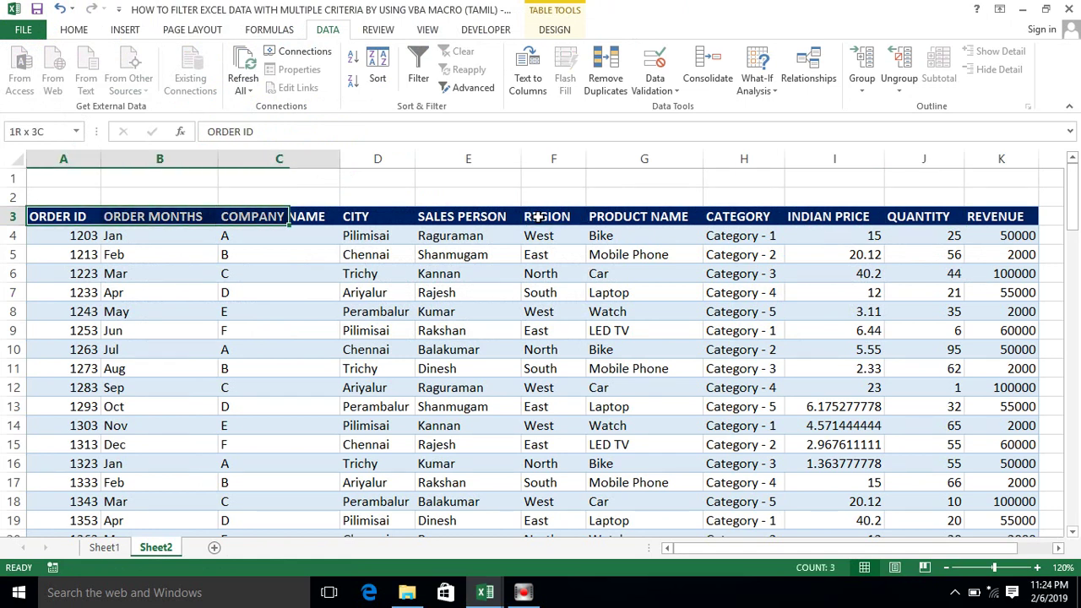
key(alt+Tab)
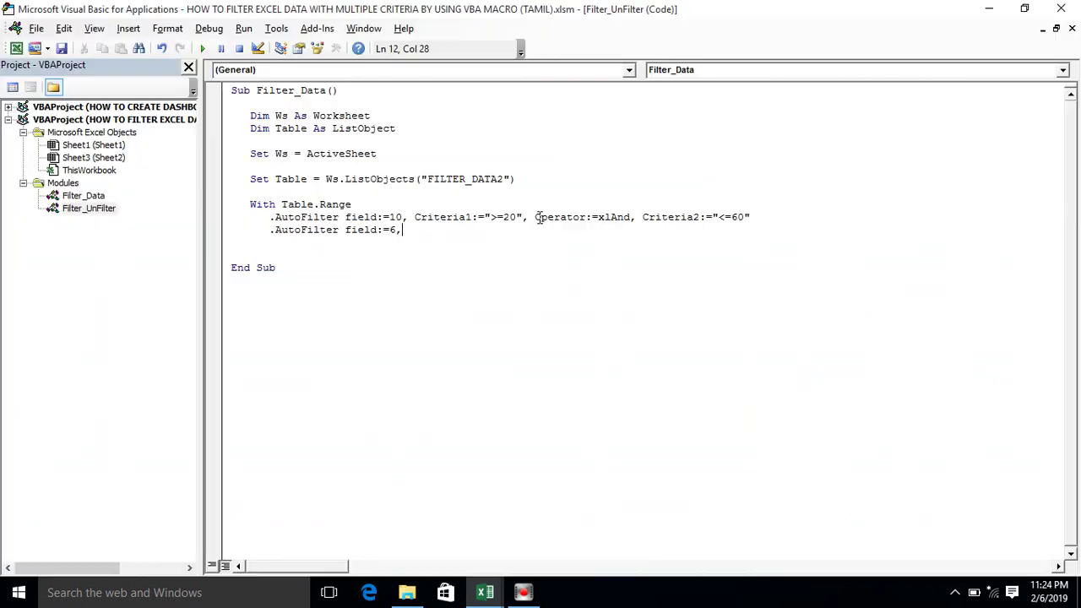
text( cir)
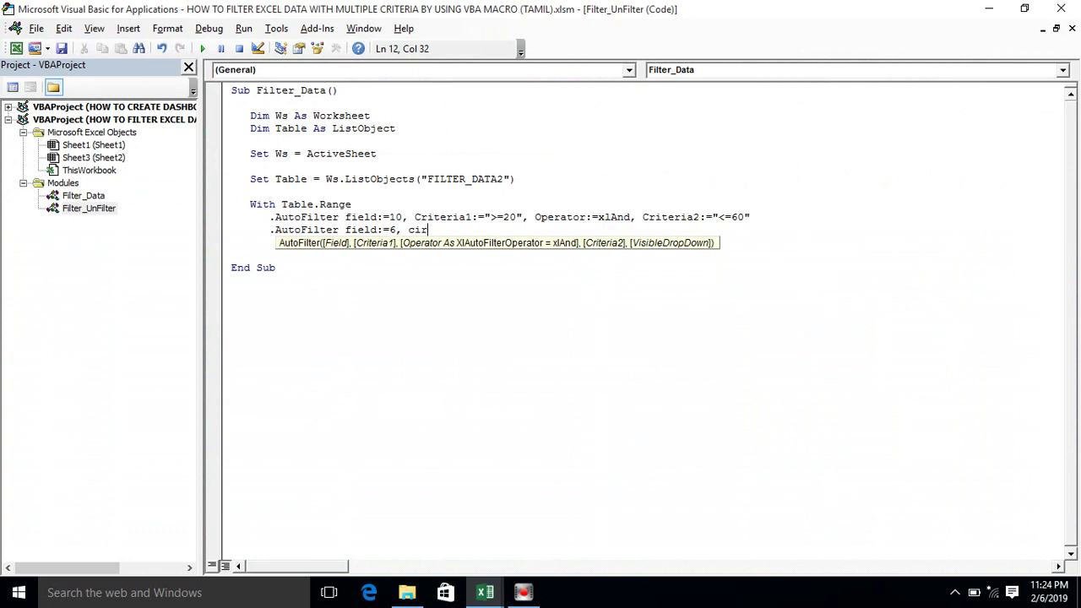
key(BackSpace)
key(BackSpace)
text(ritere)
key(BackSpace)
text(ia)
text(1:)
text(=)
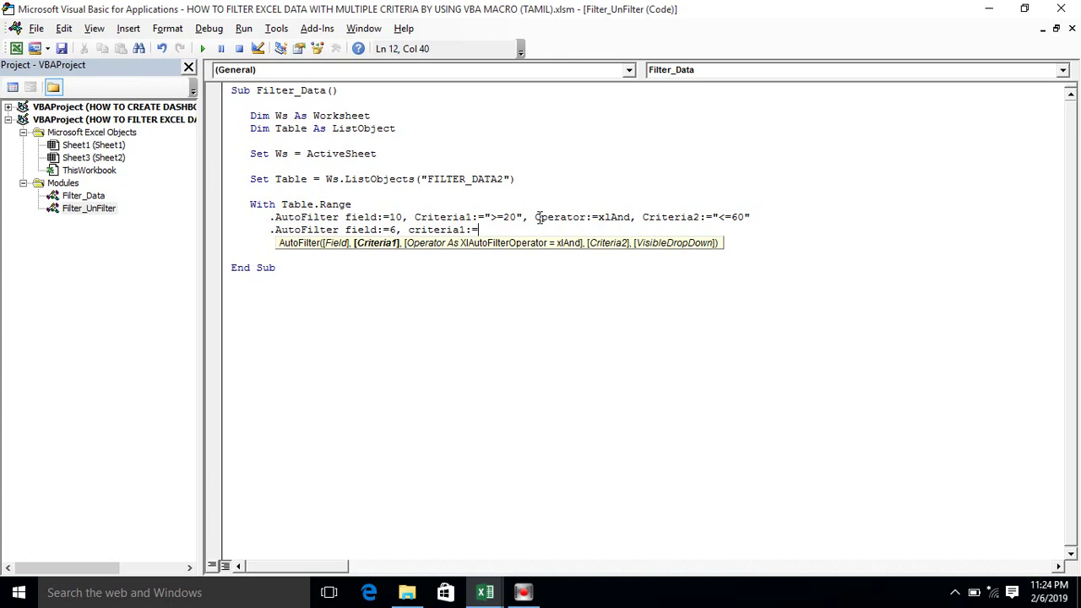
text("West)
key(Return)
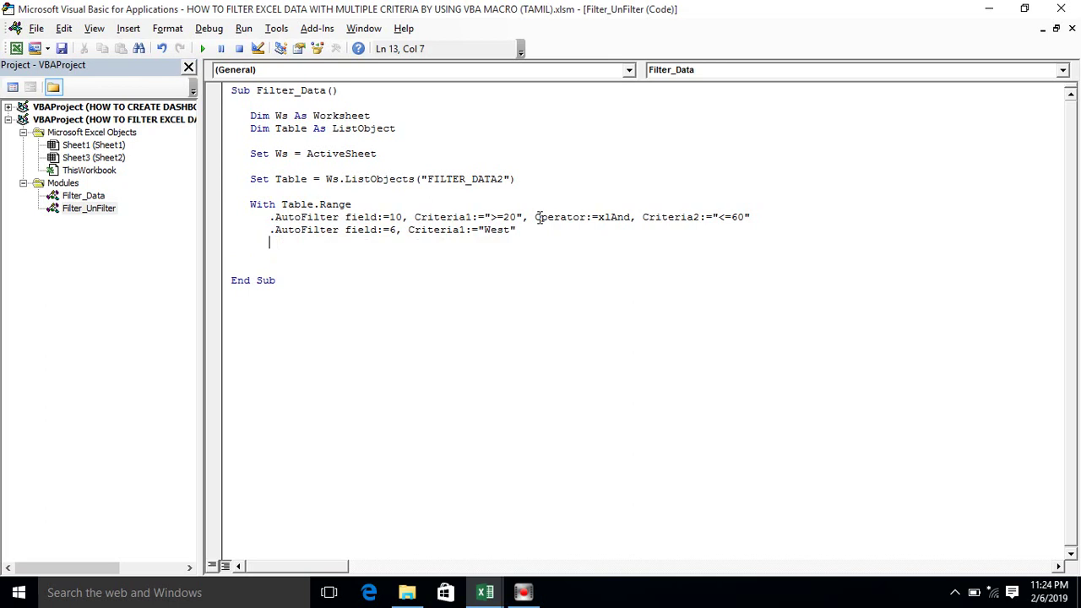
Add a third line .AutoFilter field:=5, Criteria1:="Raguraman" after checking the SALES PERSON column
text(.au)
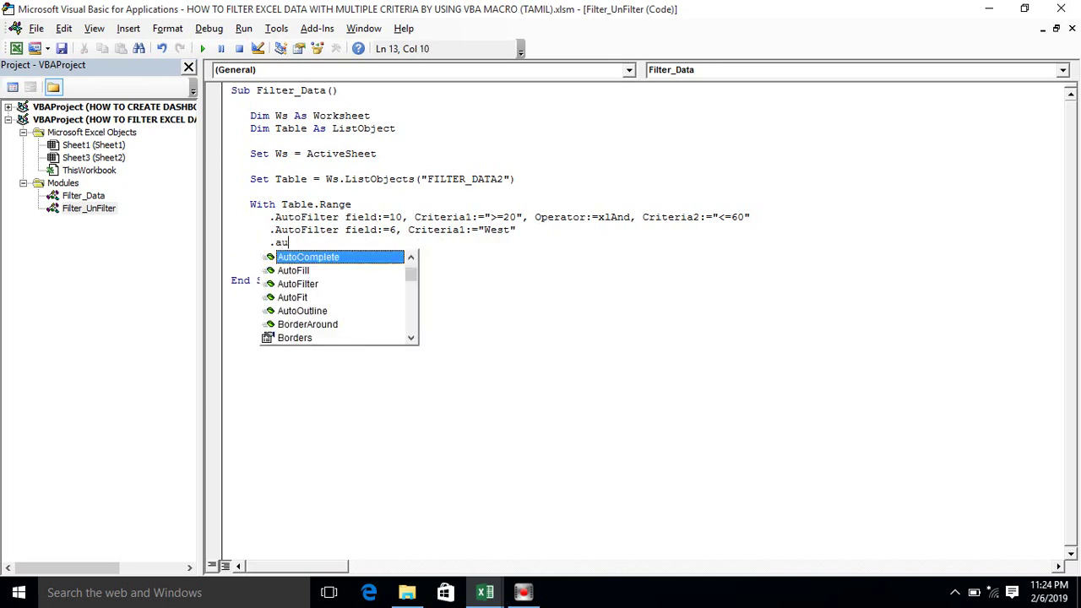
key(Down)
key(Tab)
key(BackSpace)
key(BackSpace)
key(BackSpace)
text(ilter file)
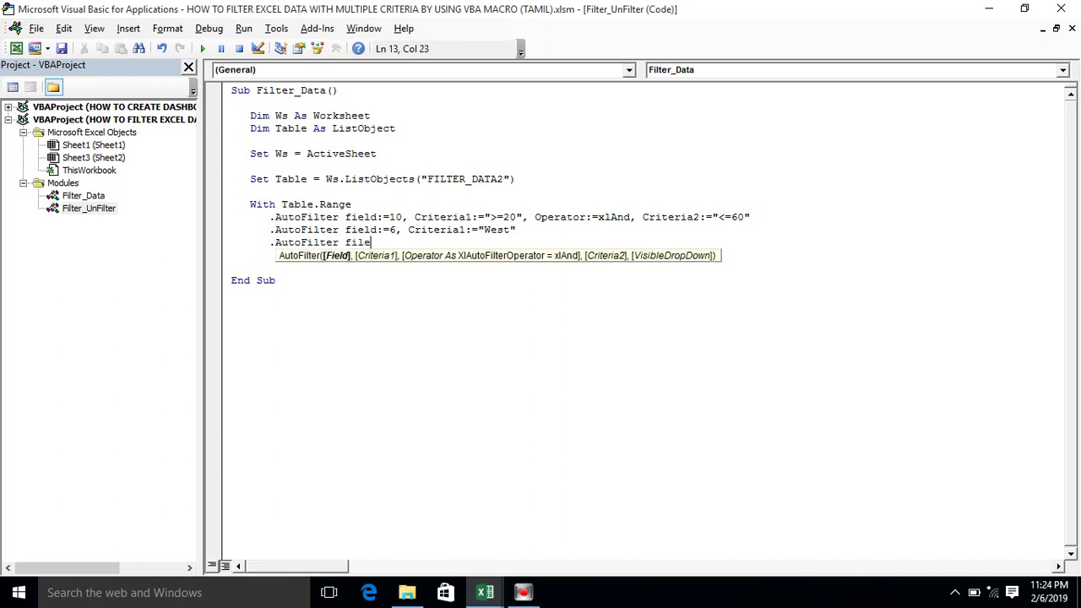
key(BackSpace)
key(BackSpace)
text(eld:)
text(=5,)
key(alt+F11)
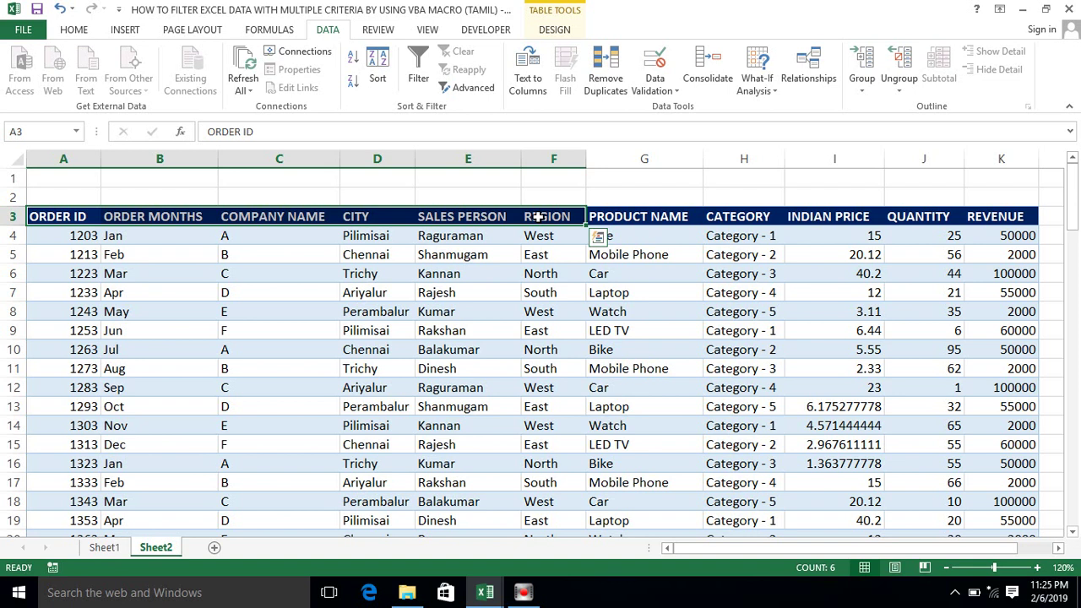
click(468, 216)
key(alt+F11)
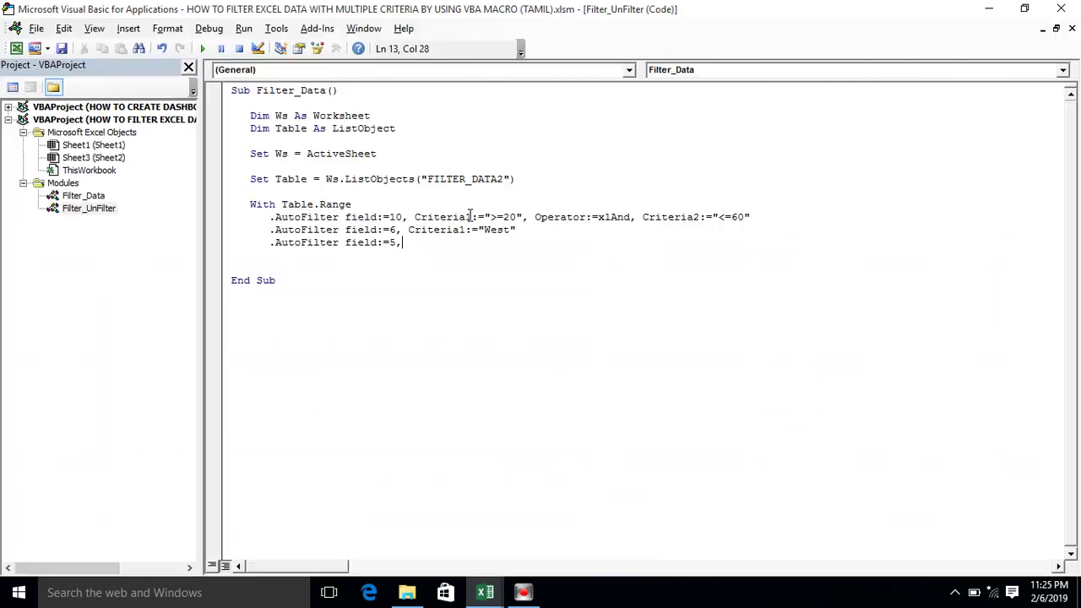
text(criteria)
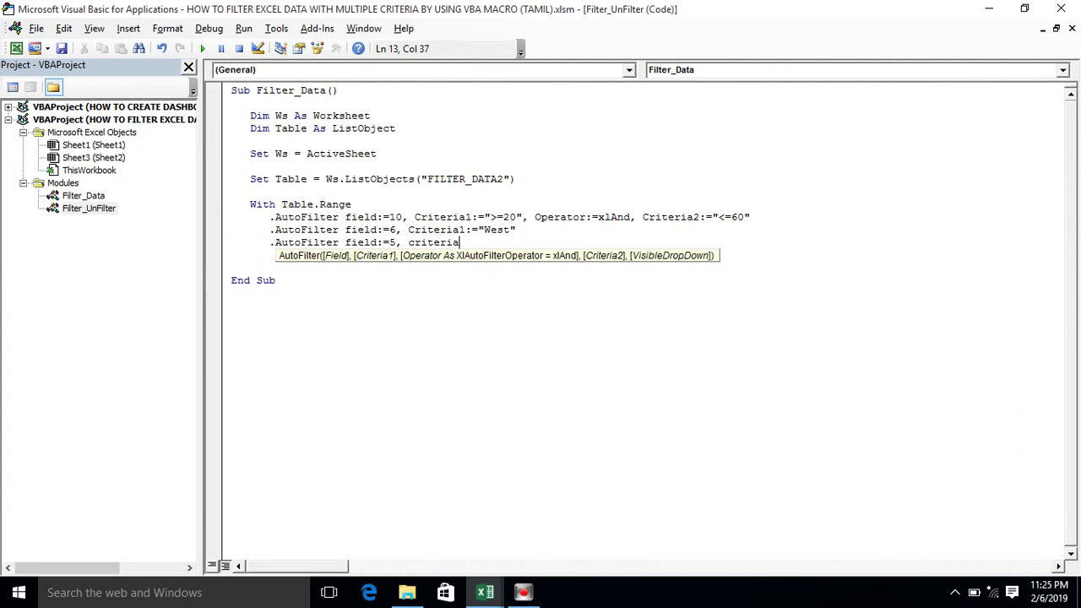
text(1)
text(:="Raguraman")
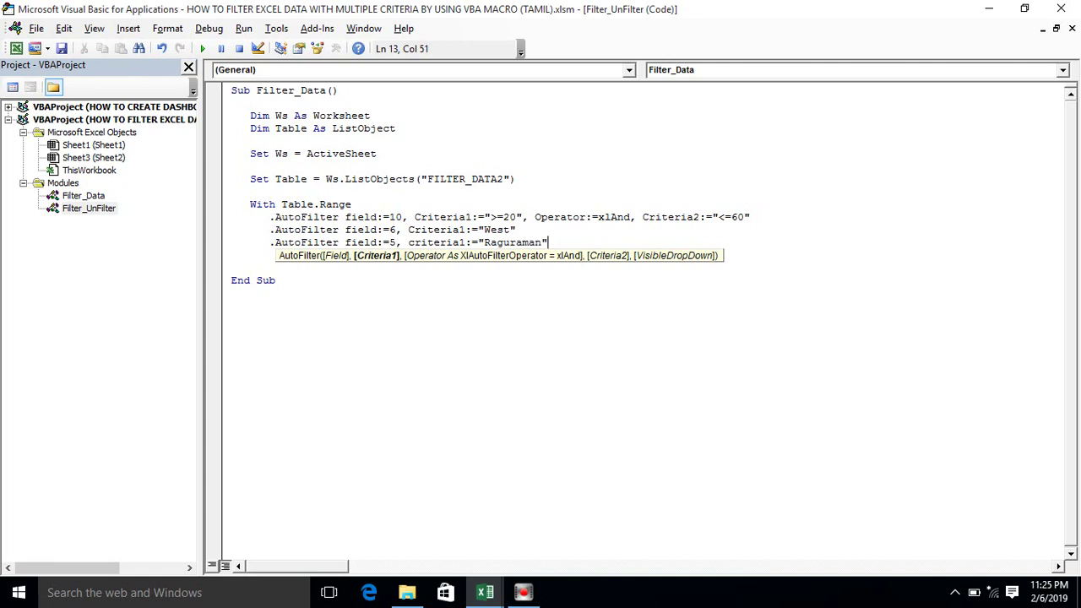
key(Return)
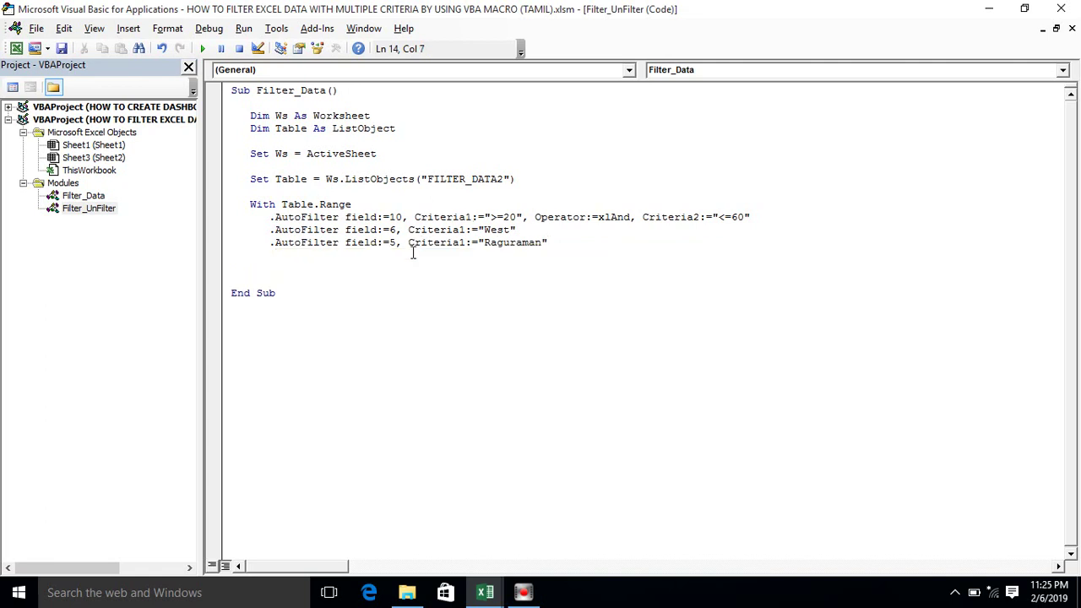
Close the With block with End With and remove the extra blank line before End Sub
key(BackSpace)
key(BackSpace)
text(end with)
key(Return)
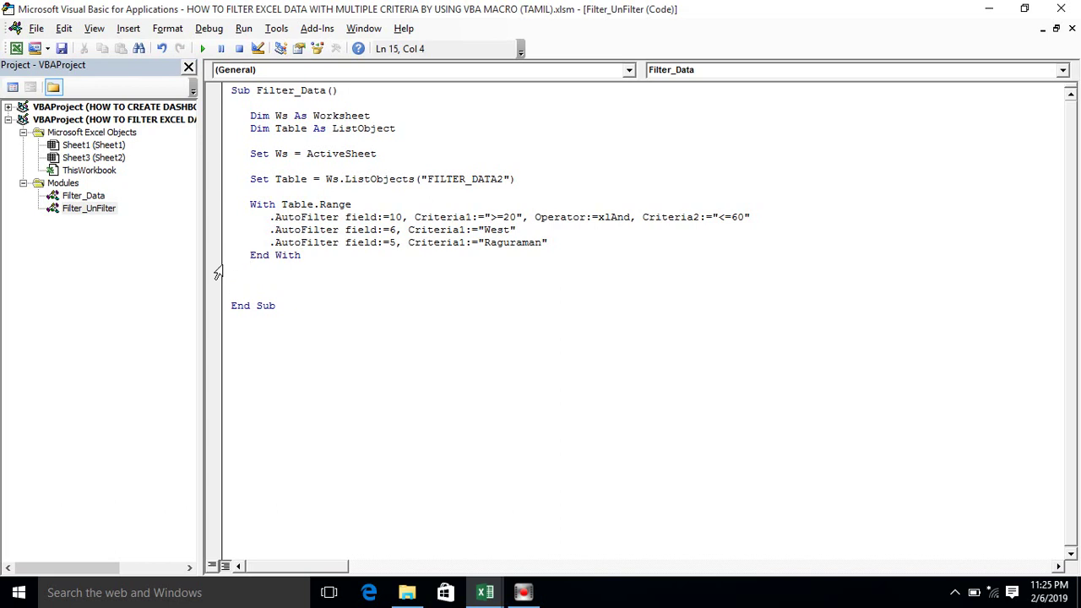
click(247, 285)
key(BackSpace)
key(BackSpace)
key(BackSpace)
key(BackSpace)
key(BackSpace)
Run Filter_Data and inspect the filtered table and its QUANTITY values
click(332, 284)
click(414, 205)
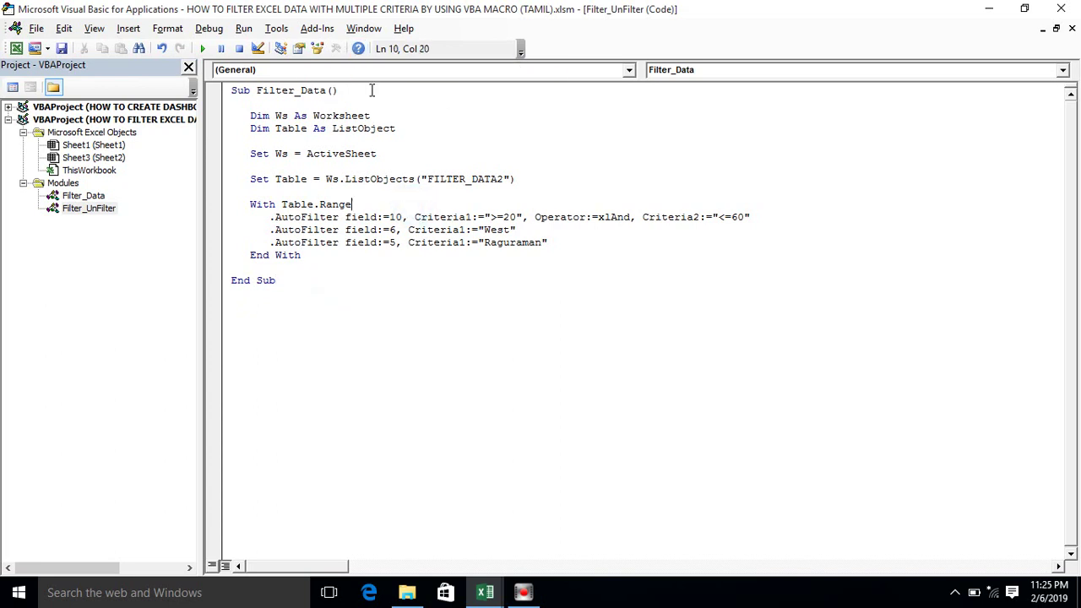
click(202, 49)
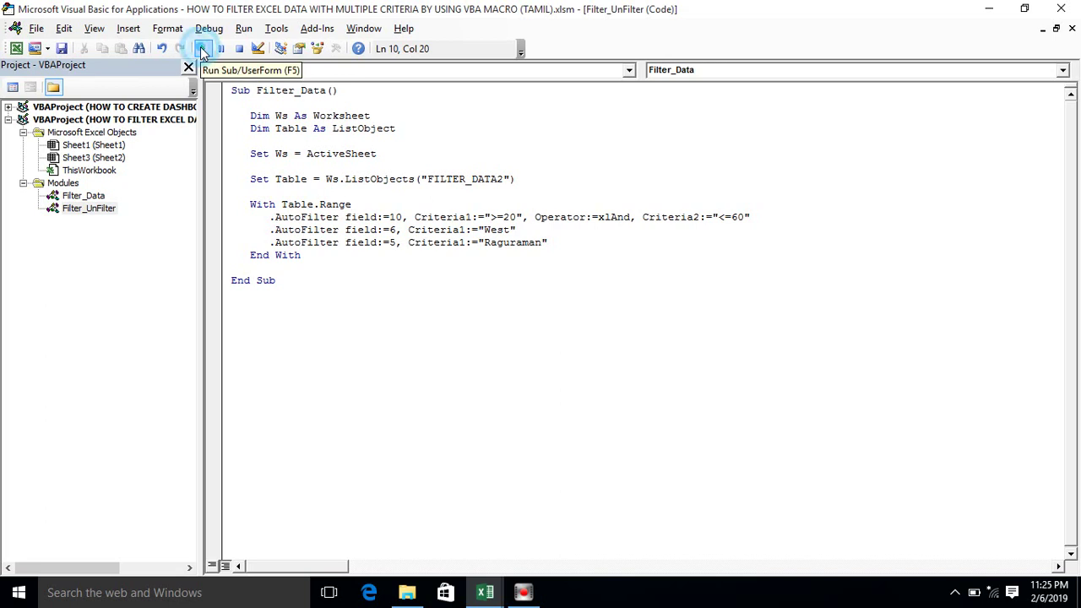
key(alt+Tab)
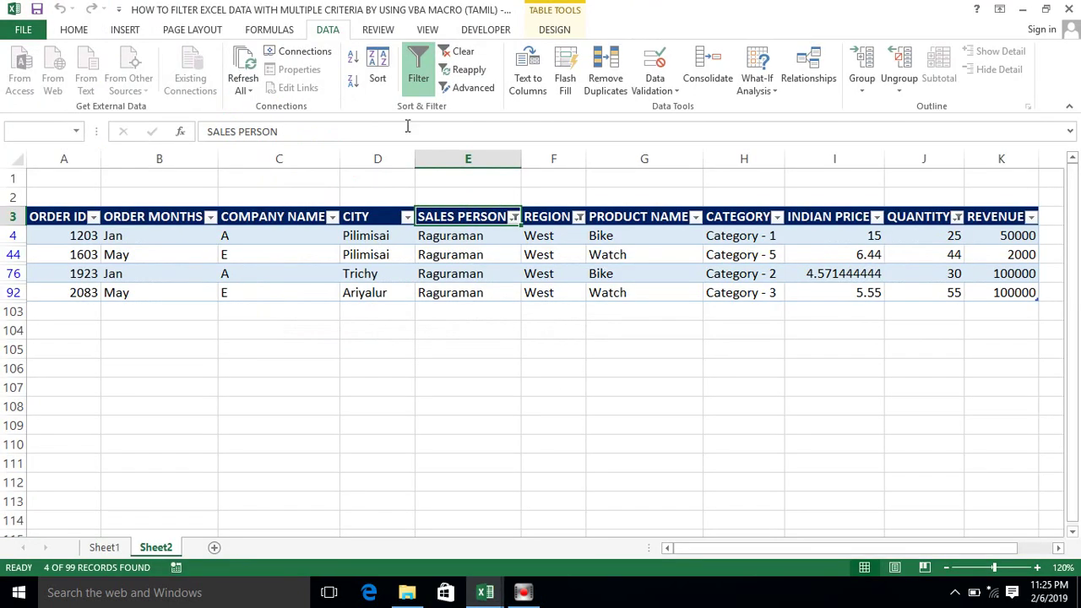
click(337, 253)
key(Up)
key(Up)
key(Left)
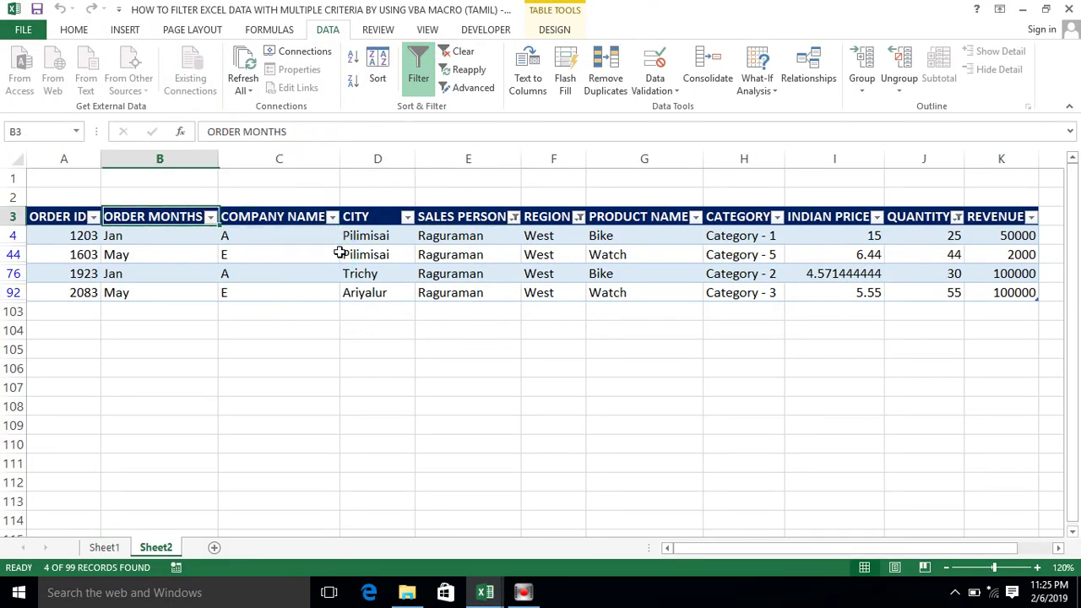
key(Left)
key(ctrl+shift+Right)
key(ctrl+shift+Down)
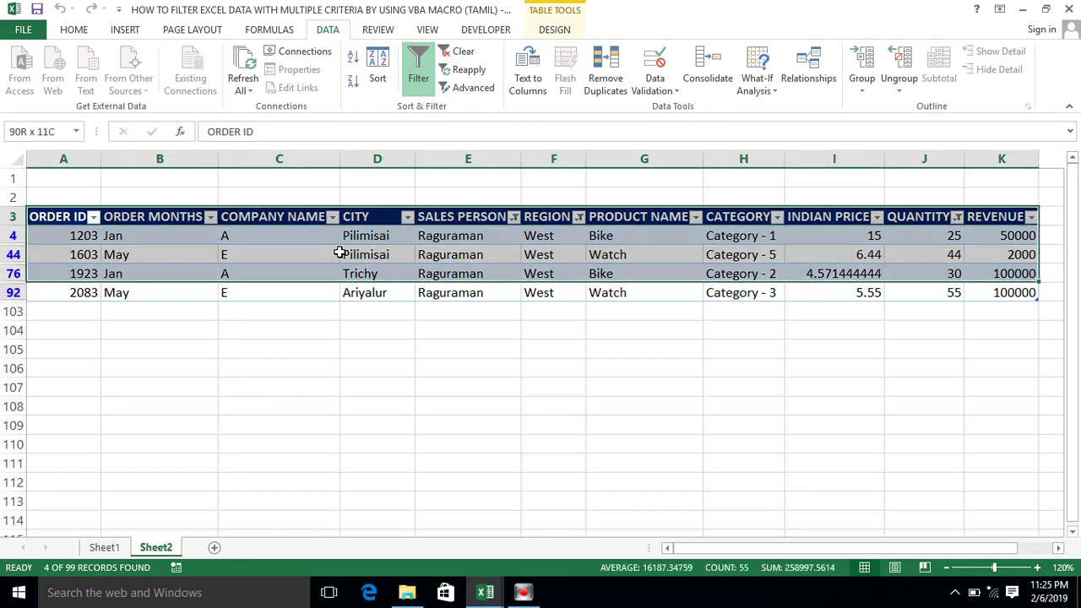
key(Right)
key(Left)
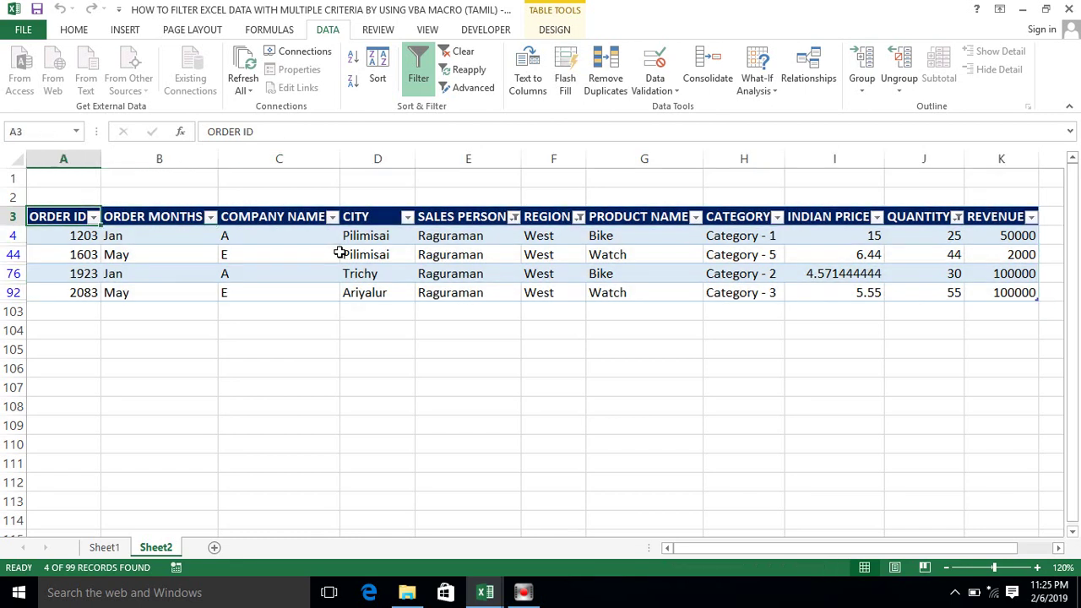
key(Right)
key(Right)
key(Right)
key(Right)
key(Right)
key(Right)
key(Right)
key(Down)
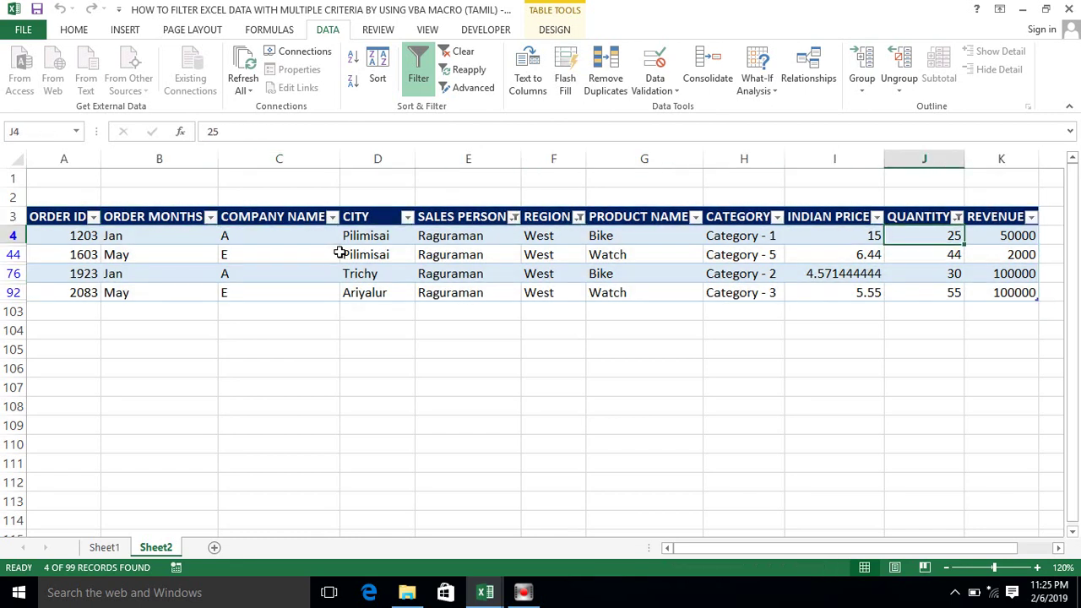
key(ctrl+shift+Down)
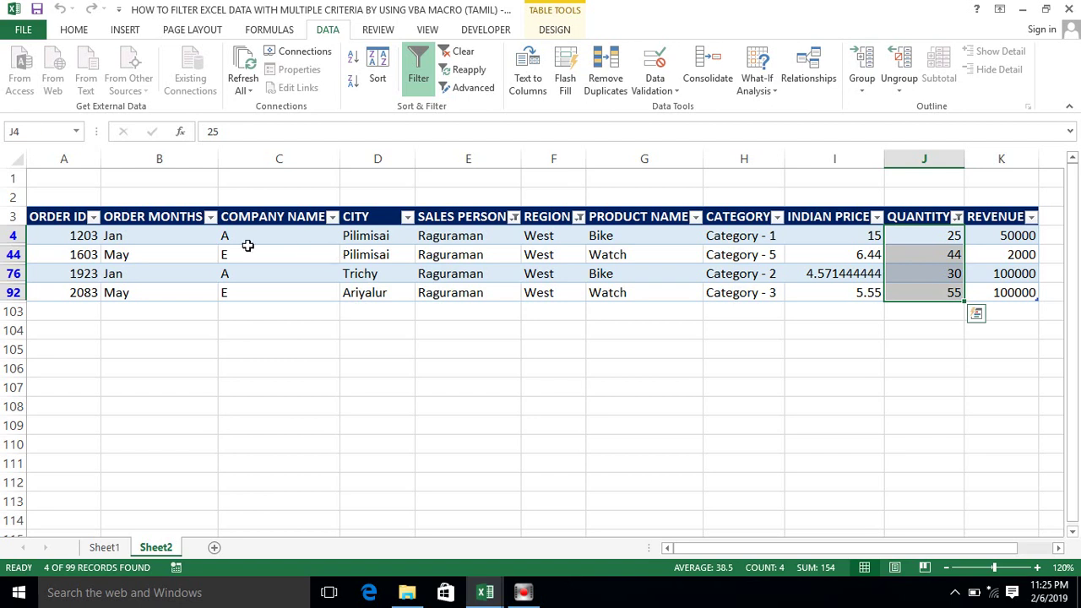
Check that the filtered rows show only Raguraman in SALES PERSON and West in REGION
click(449, 235)
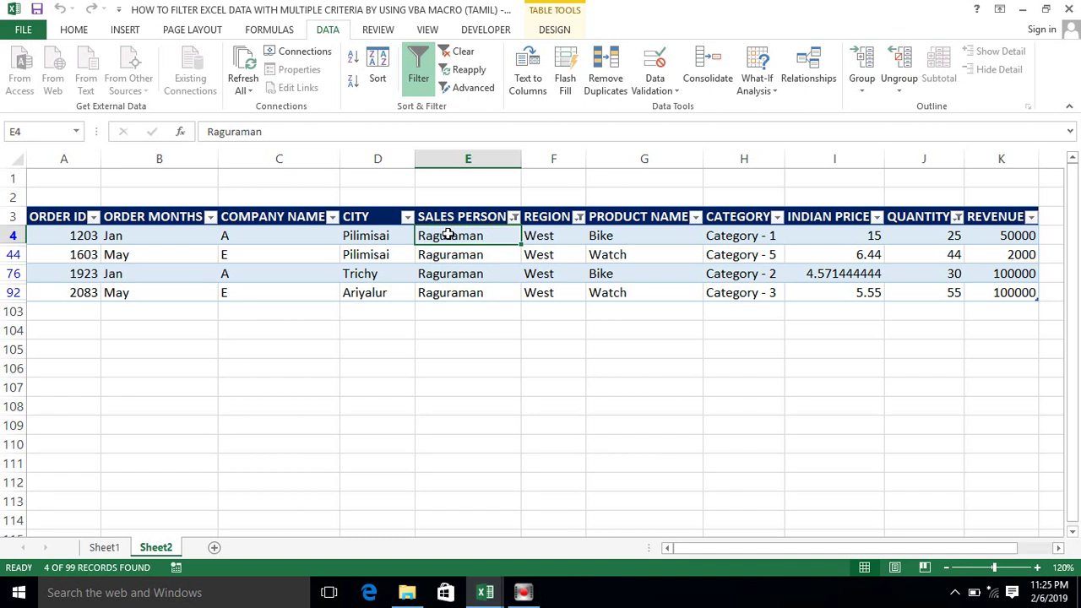
click(530, 234)
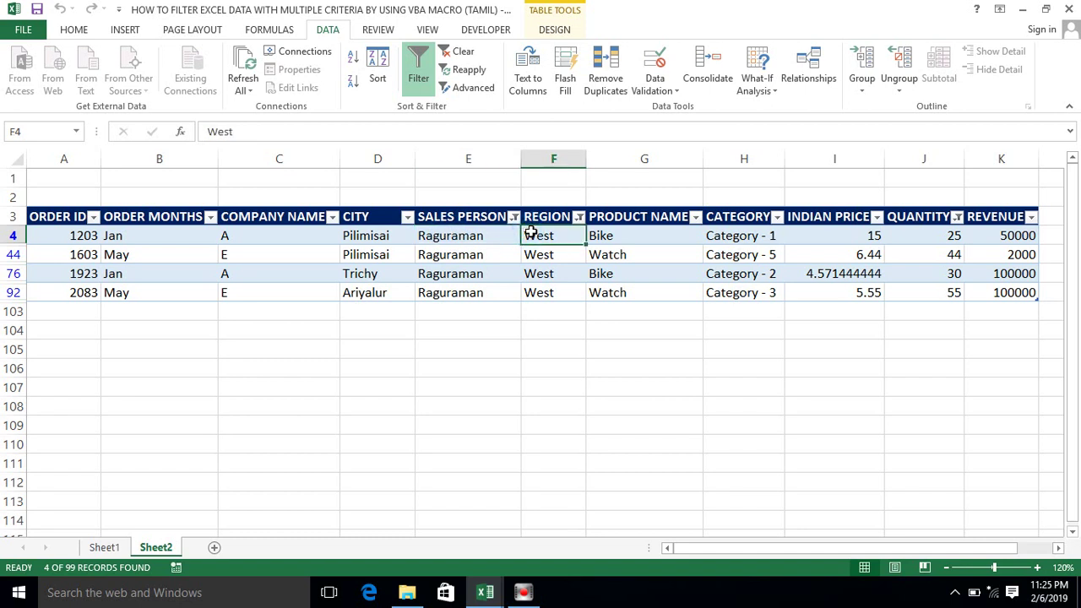
click(473, 234)
key(ctrl+shift+Down)
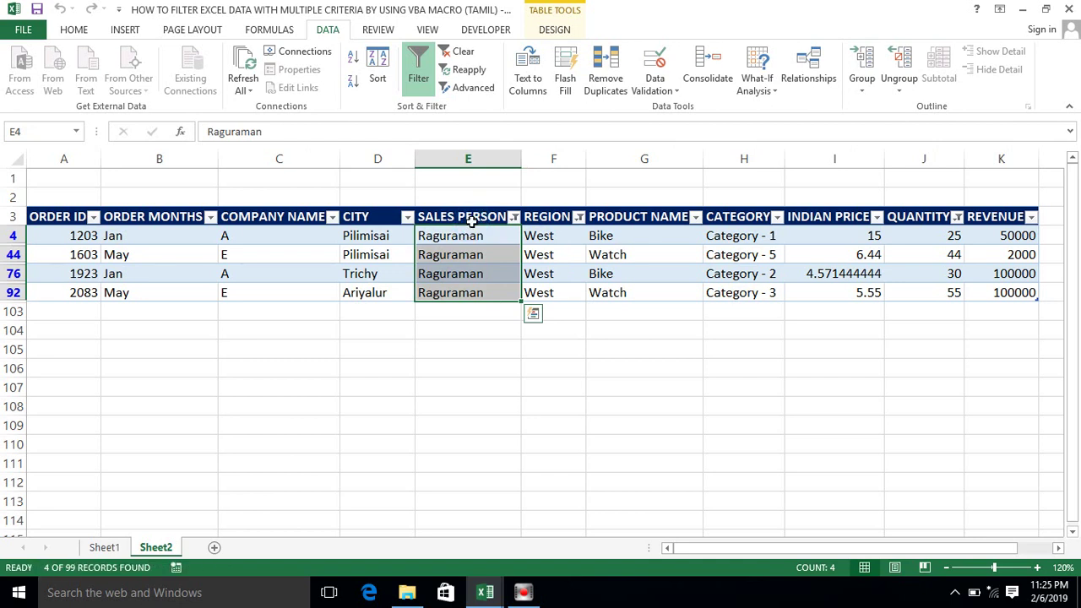
click(472, 220)
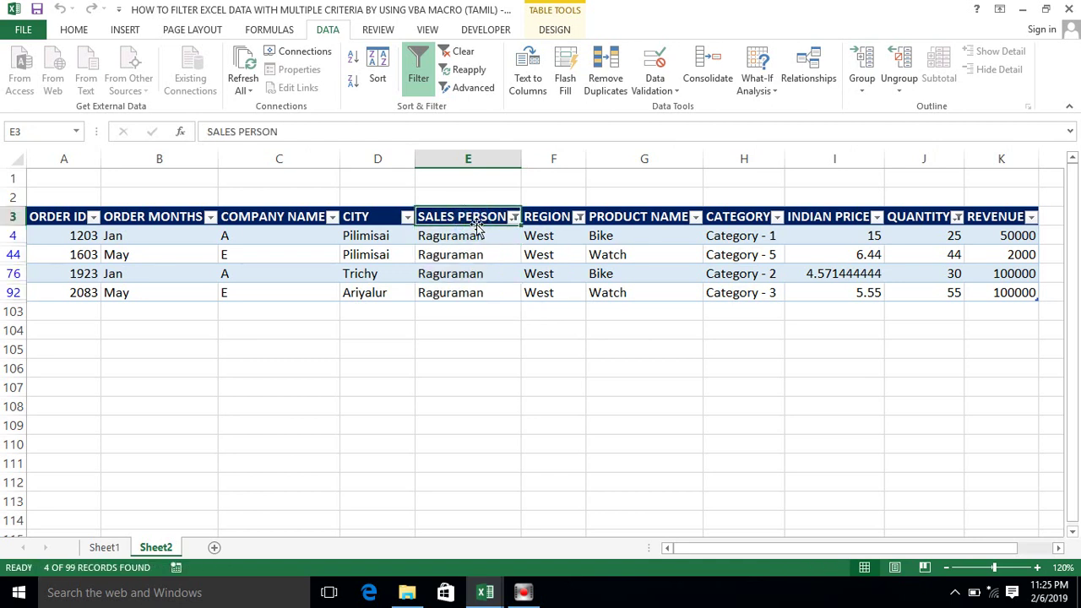
Turn off the AutoFilter to show all rows, then rerun Filter_Data to get 4 of 99 records
key(ctrl+shift+l)
click(408, 246)
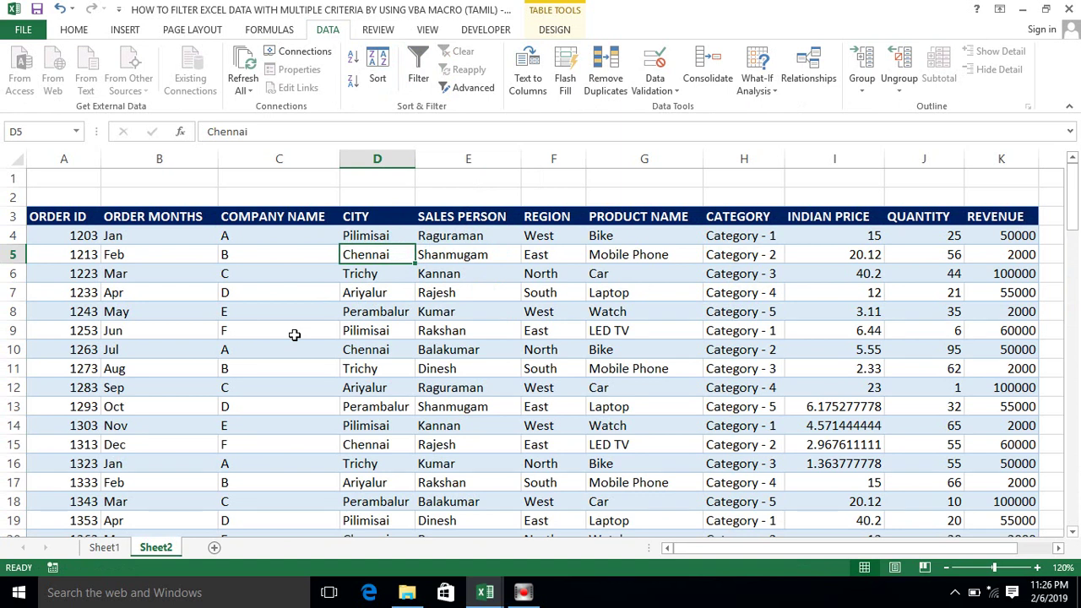
key(alt+F11)
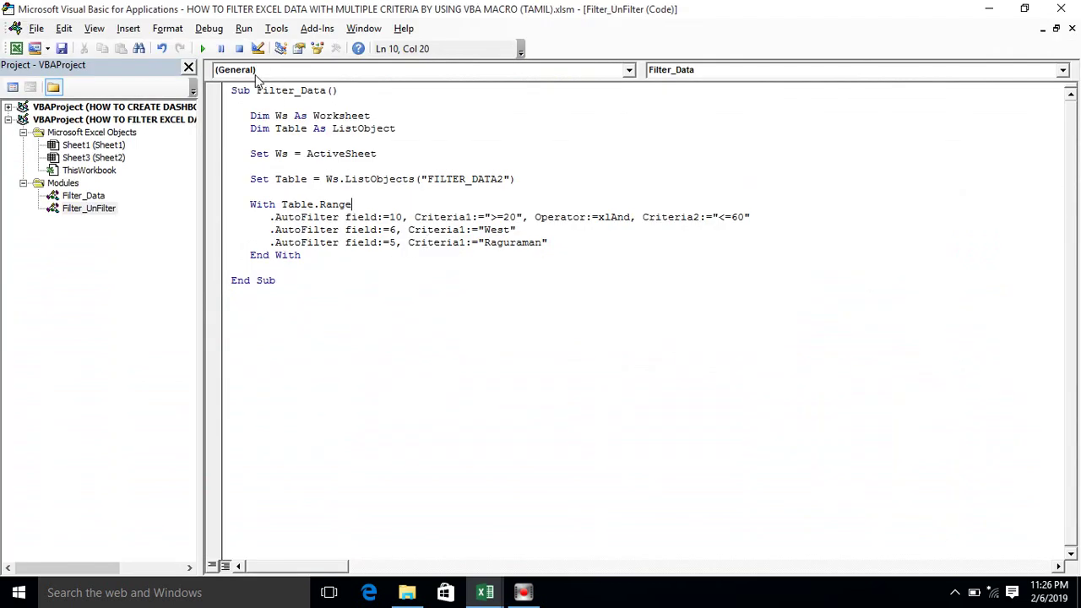
click(202, 48)
key(alt+F11)
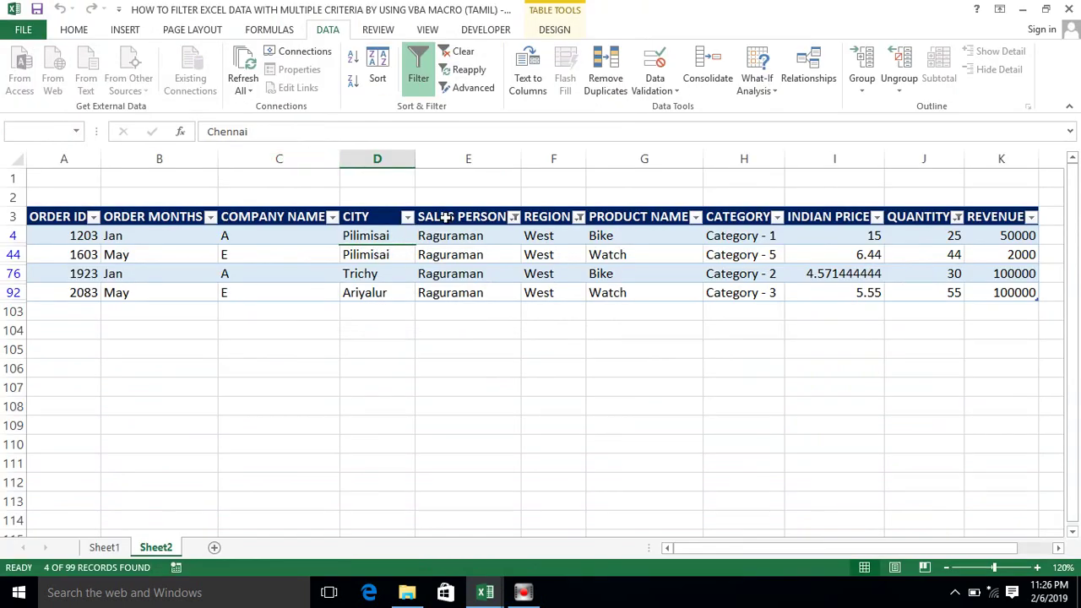
key(alt+Tab)
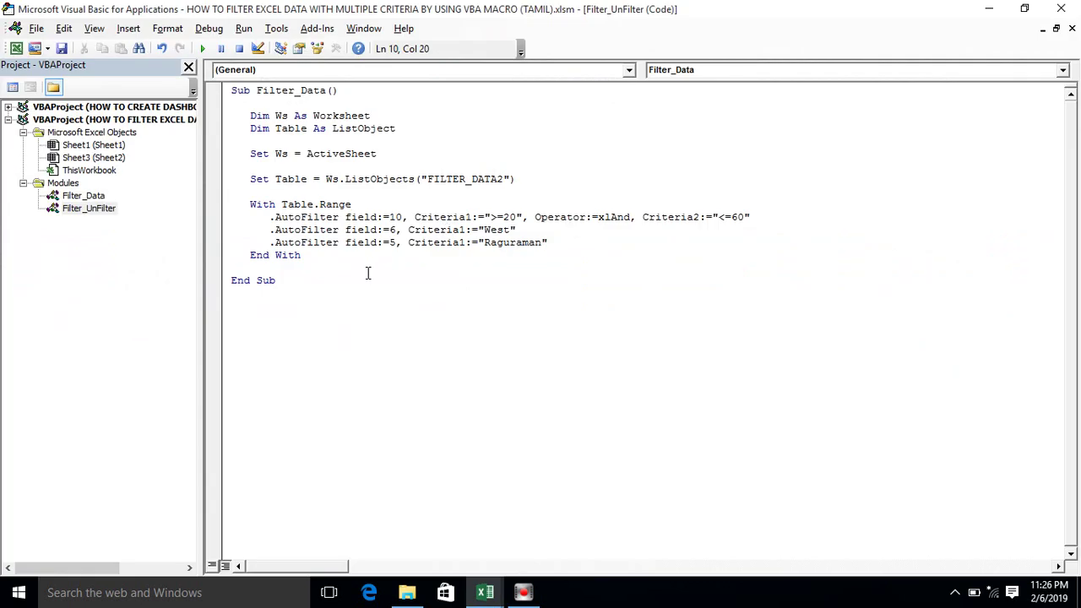
Declare Sub UnFilter_Data on a new line below Filter_Data's End Sub
click(309, 276)
key(Return)
key(Return)
key(Return)
text(sub)
text( UnFilter_Data)
key(Return)
key(Return)
key(Return)
key(Up)
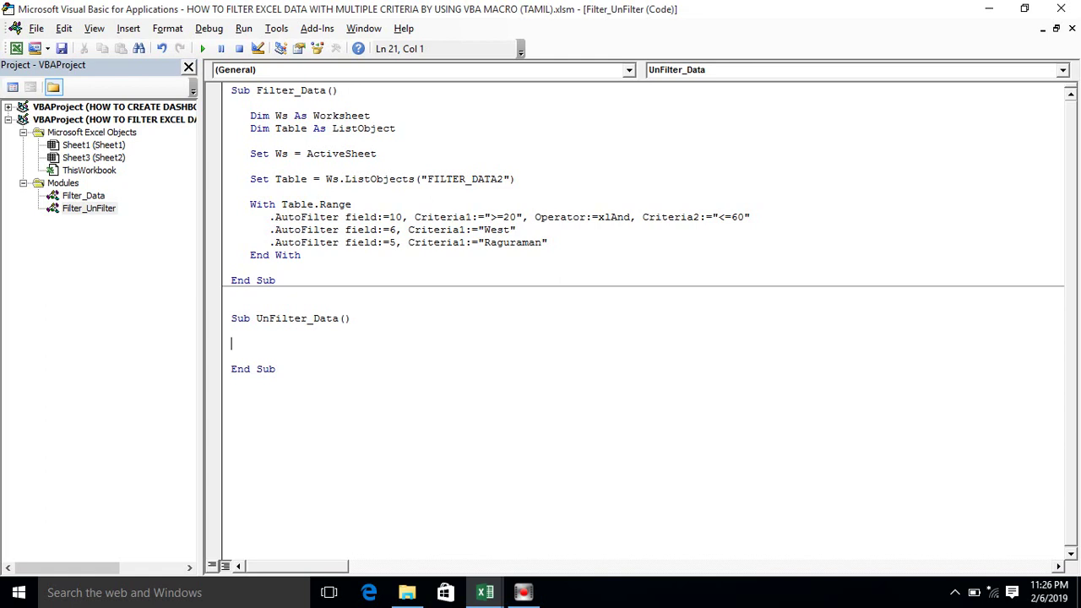
key(Up)
key(Down)
Indent UnFilter_Data's empty body and select Filter_Data's Dim and Set declaration lines
drag(230, 282, 324, 286)
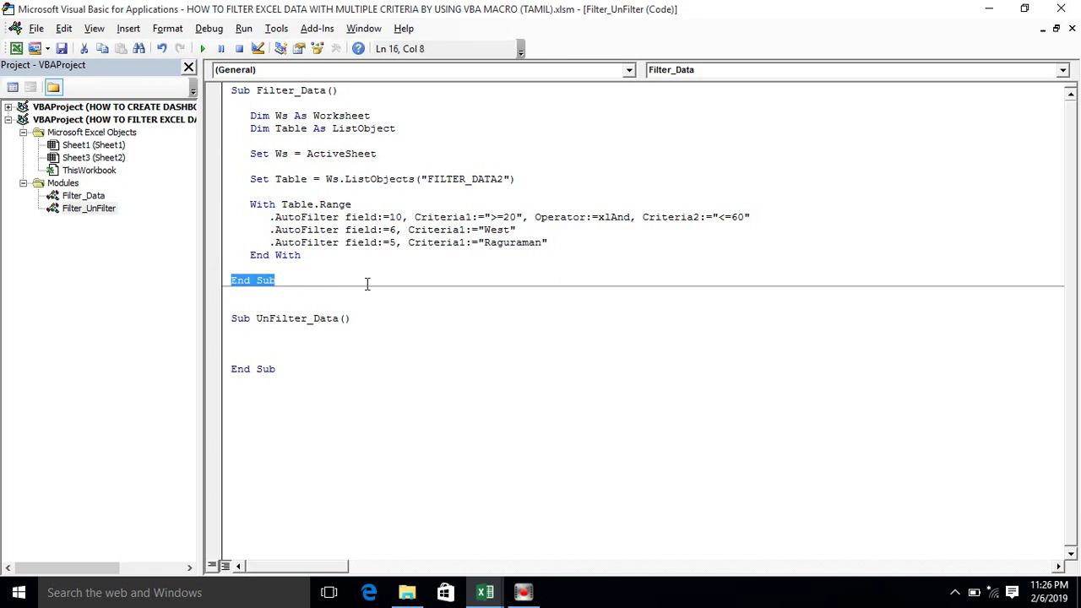
click(392, 288)
click(361, 294)
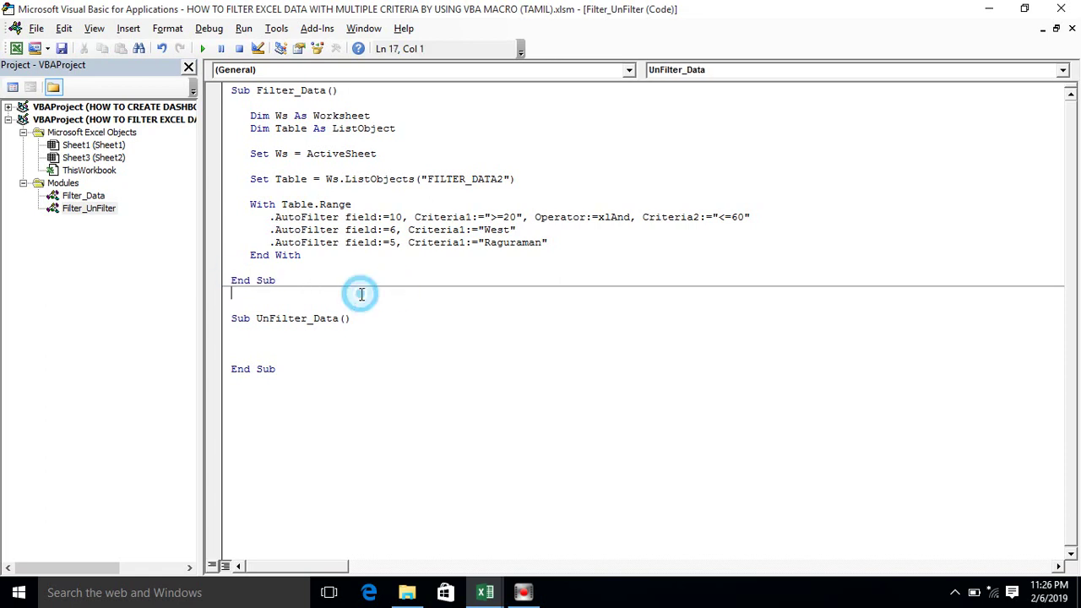
drag(360, 294, 354, 255)
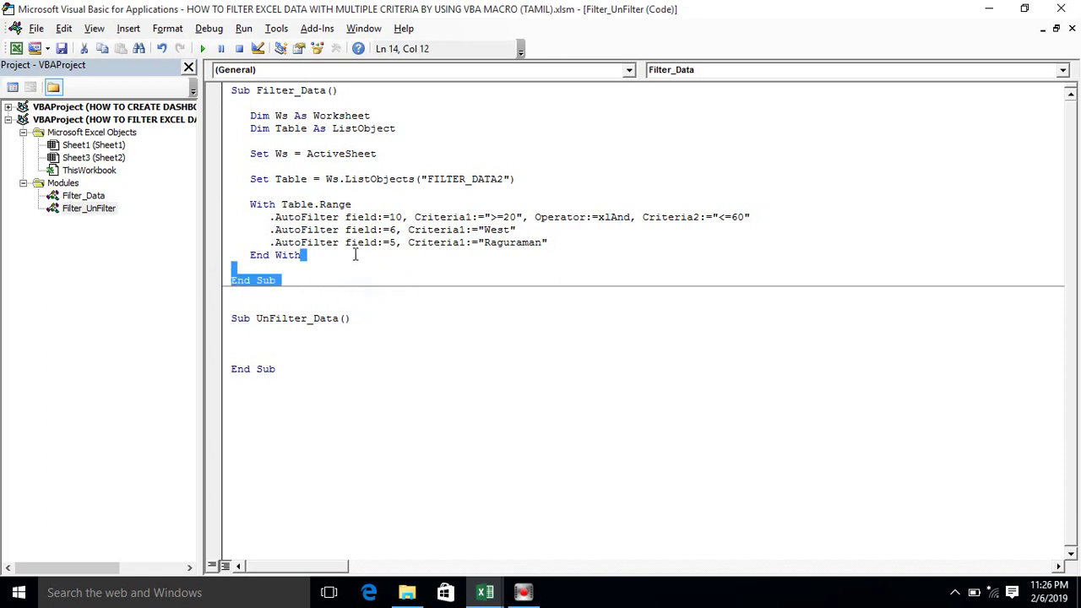
click(287, 340)
key(Tab)
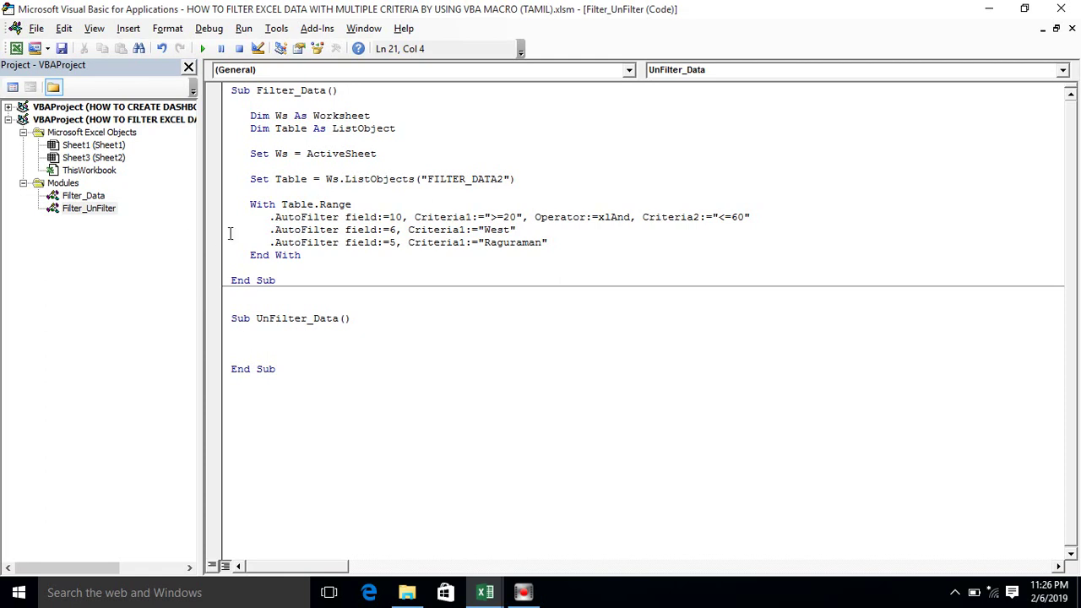
mouse_move(251, 118)
mouse_down()
mouse_move(461, 184)
mouse_move(535, 182)
mouse_up()
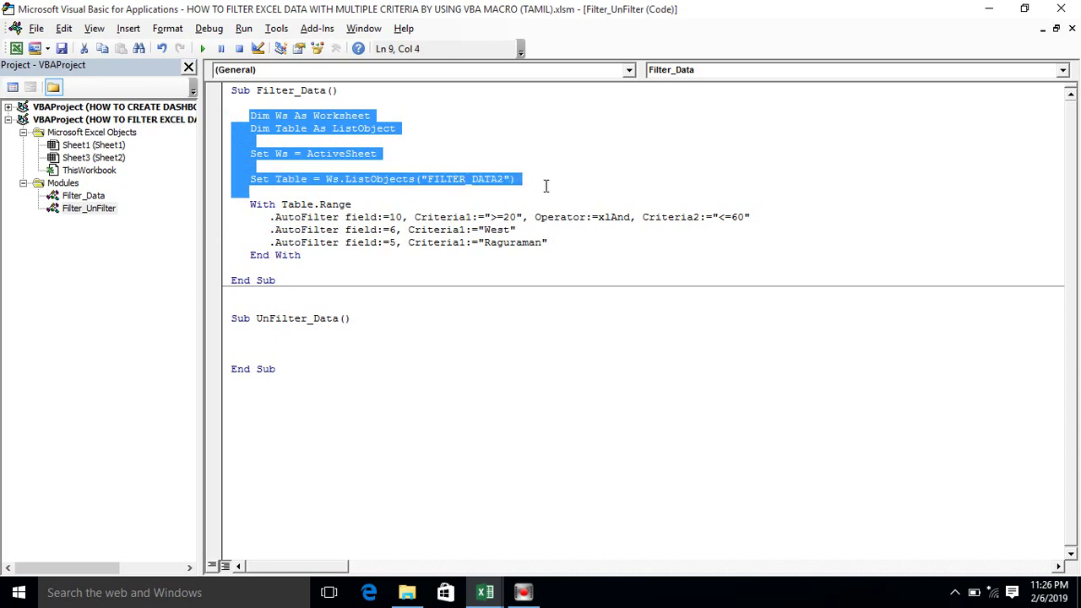
Copy the Dim and Set declaration lines into UnFilter_Data
key(ctrl+c)
click(272, 345)
key(ctrl+v)
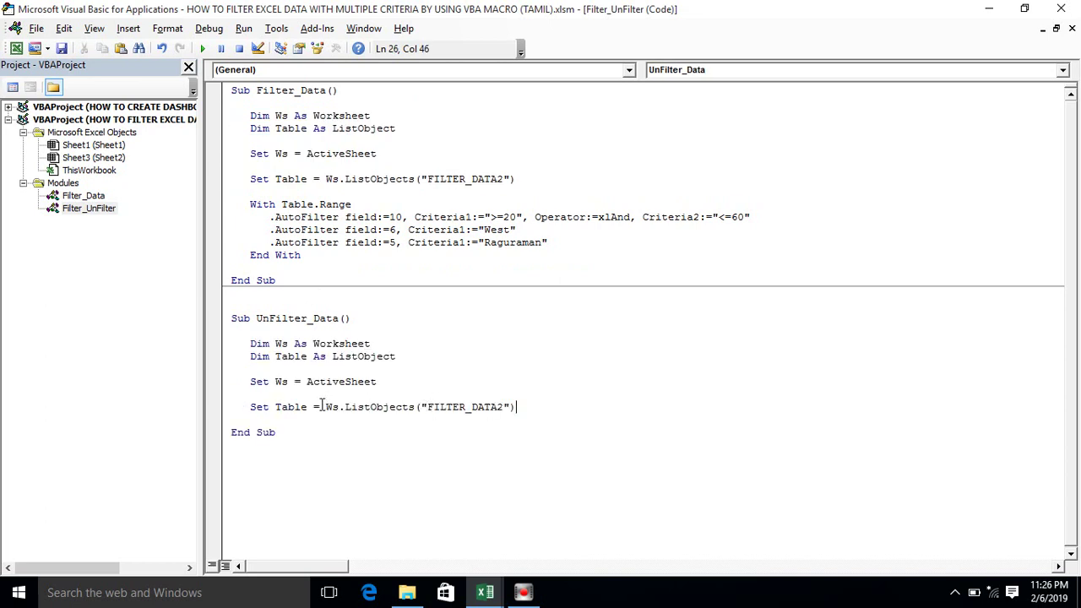
drag(308, 409, 276, 408)
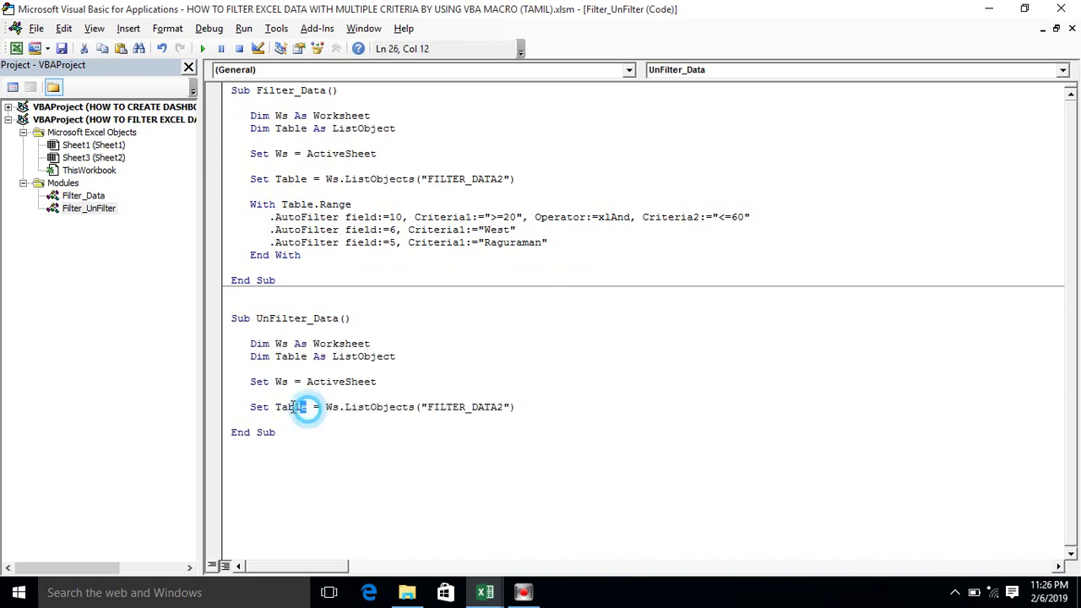
click(429, 407)
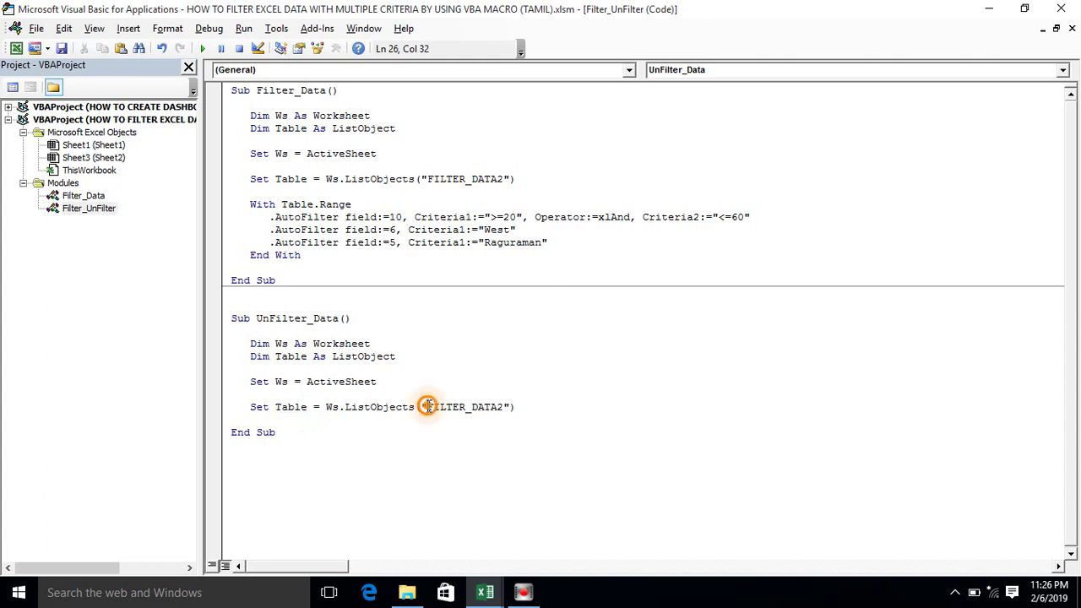
right_click(500, 411)
click(474, 411)
click(515, 409)
Add a Table.Range.AutoFilter line below the Set Table line
key(Return)
key(Return)
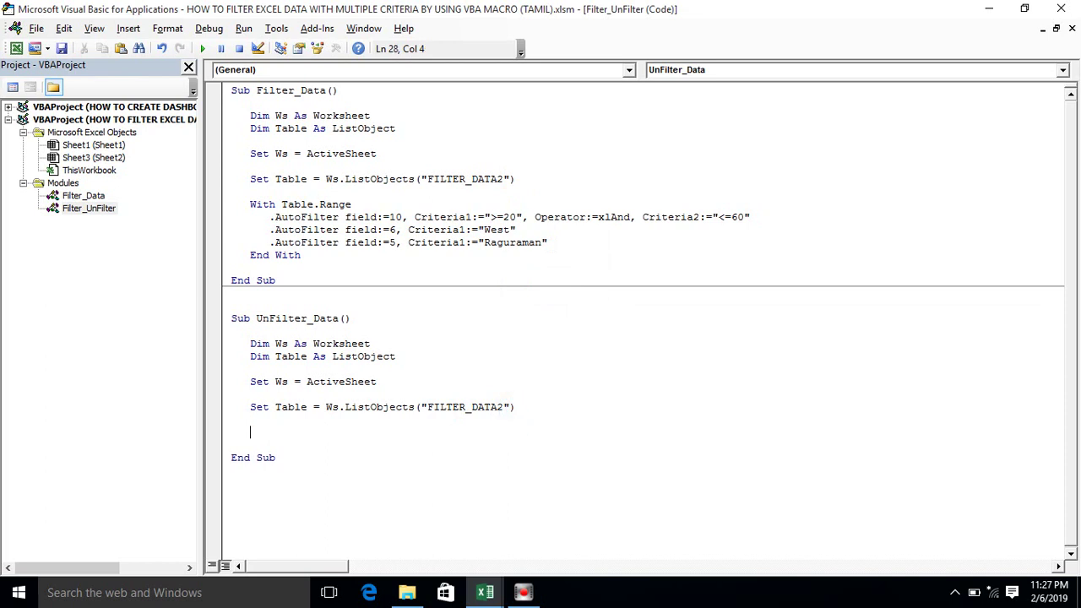
text(with )
text(Table.rang)
key(Tab)
click(282, 433)
key(ctrl+shift+Left)
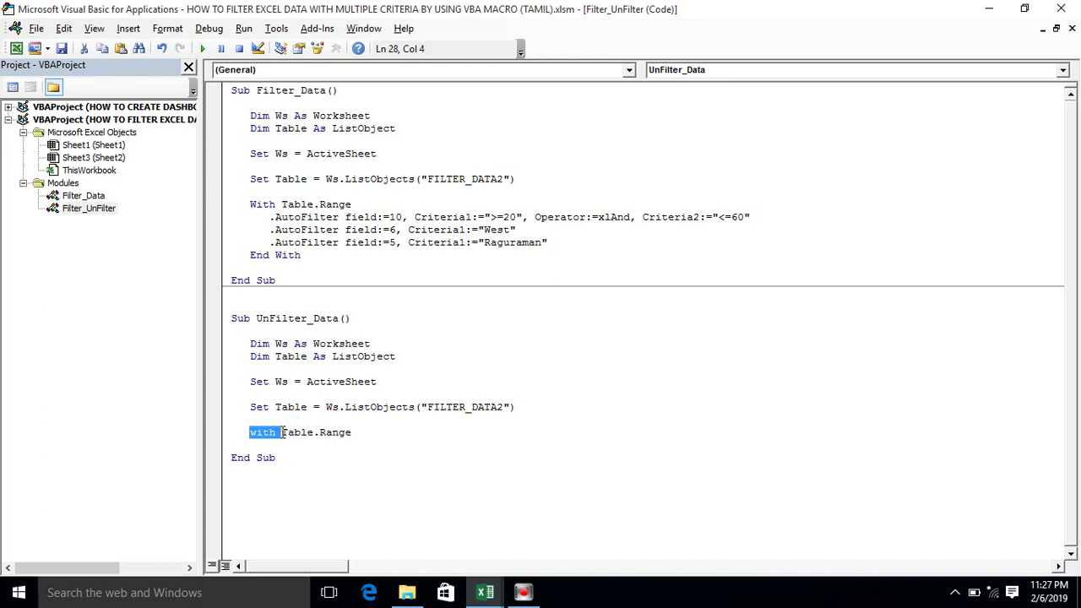
key(Delete)
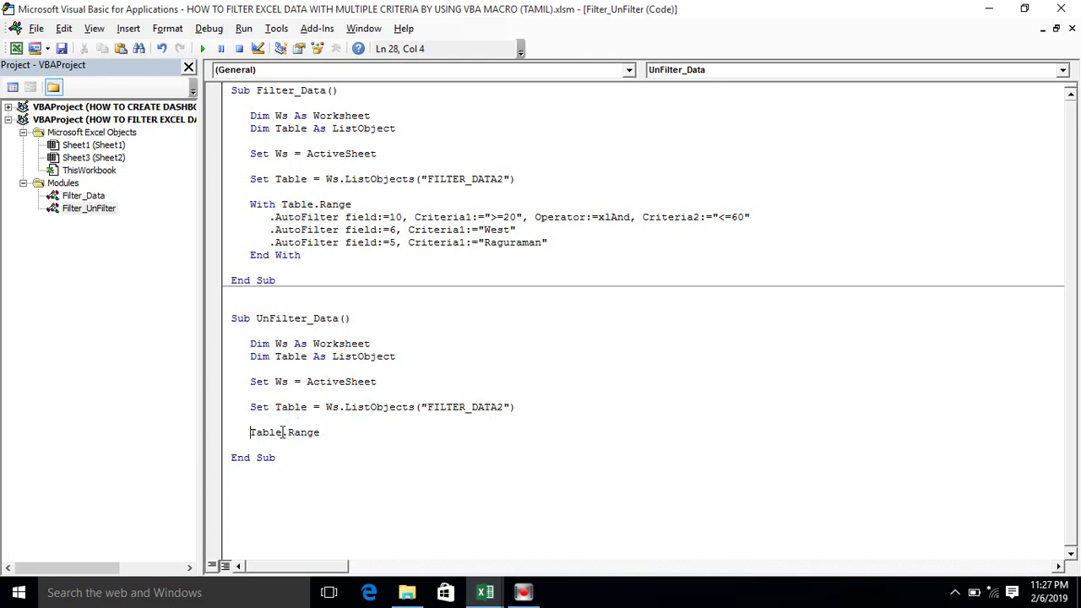
click(334, 431)
text(.)
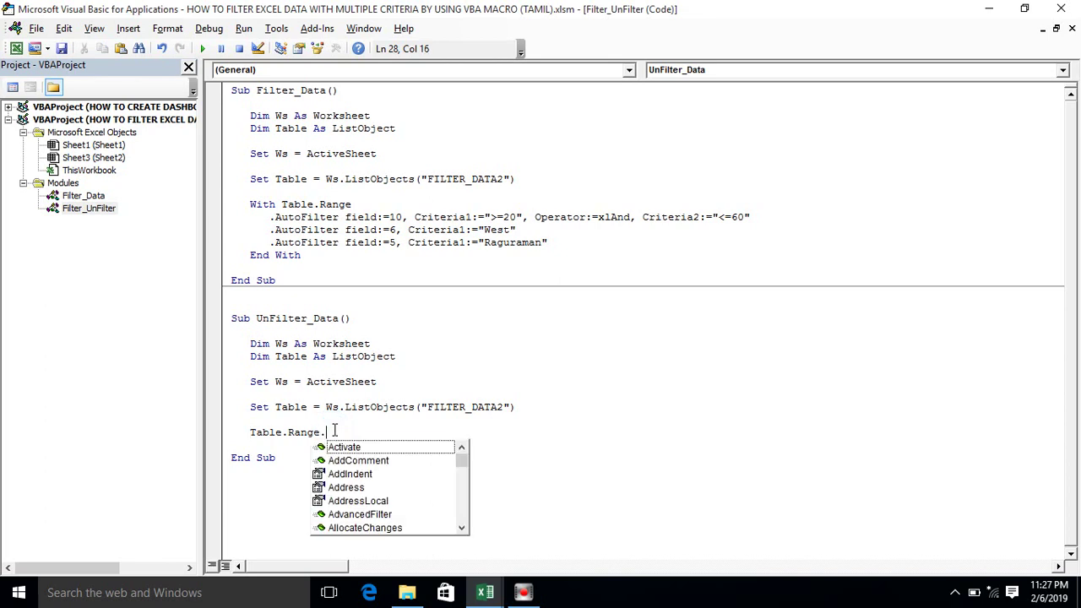
text(au)
key(Down)
key(Down)
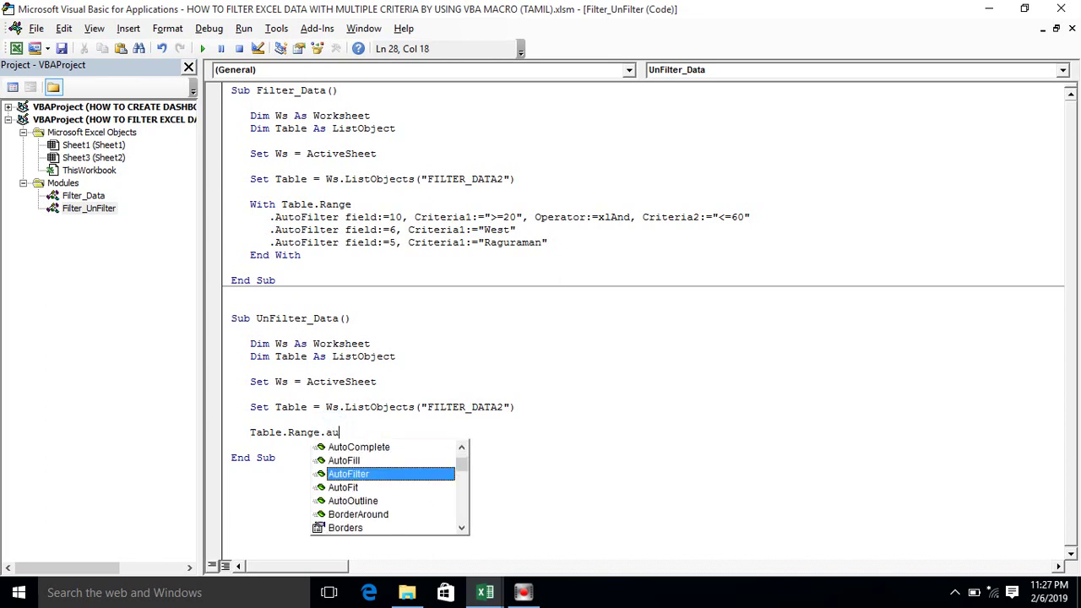
key(Tab)
key(Return)
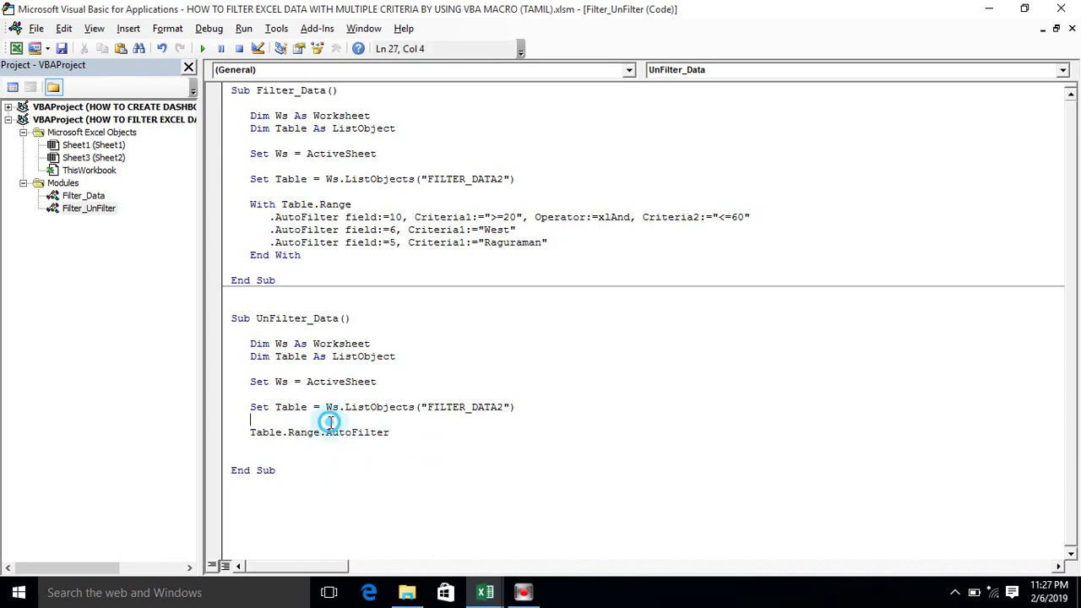
Run UnFilter_Data so every row of the sales table shows again
click(294, 382)
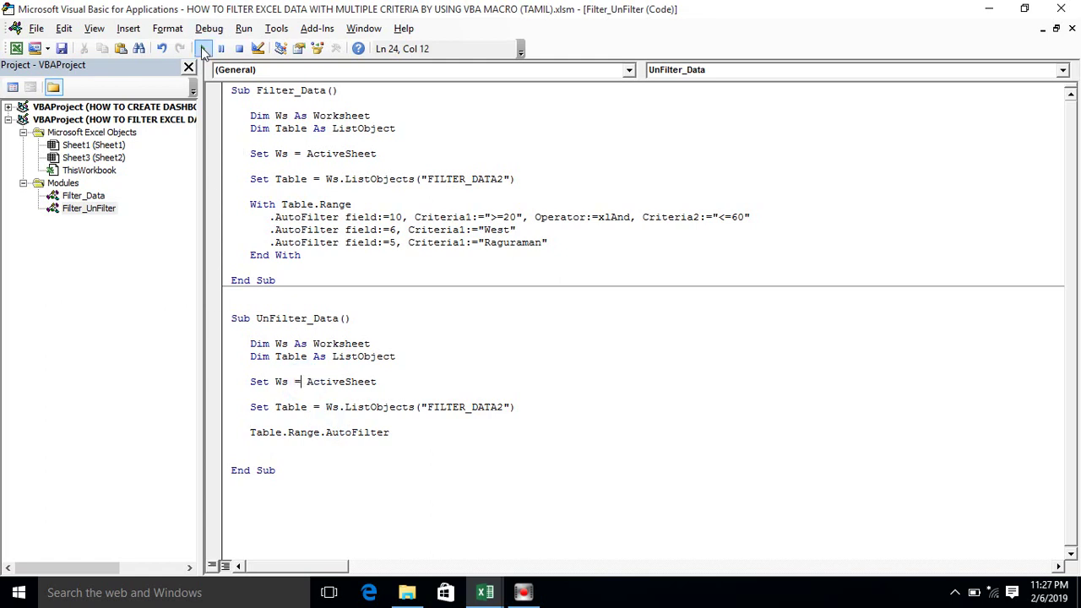
click(206, 48)
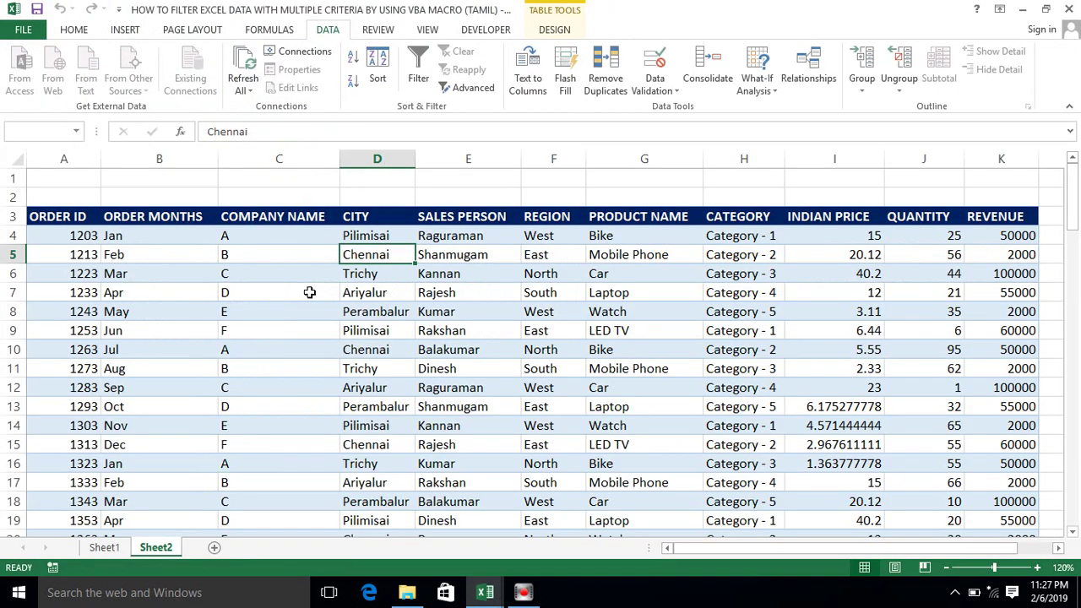
click(300, 218)
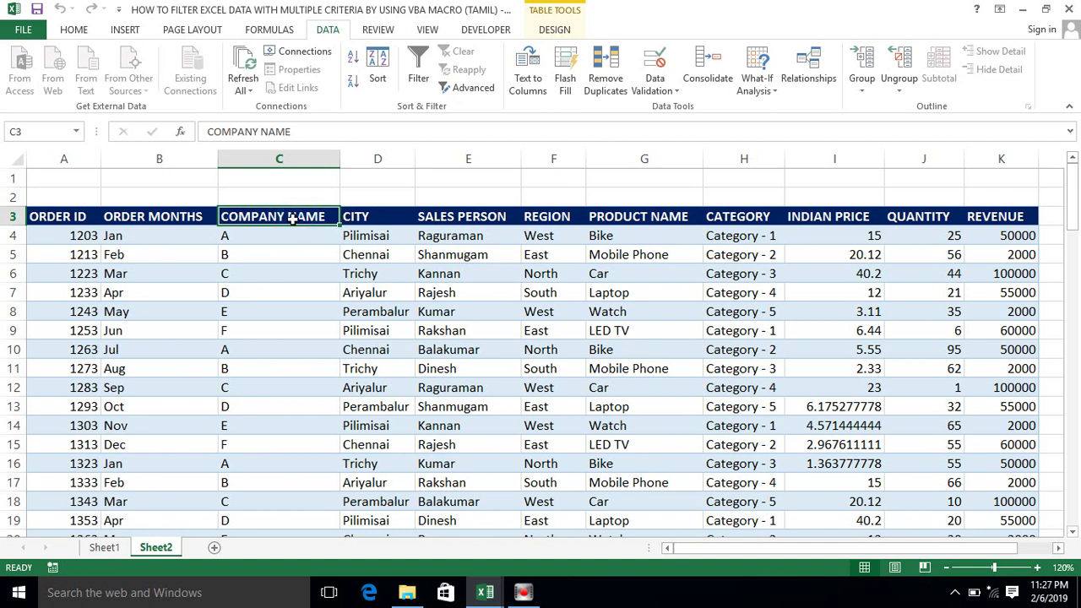
key(Home)
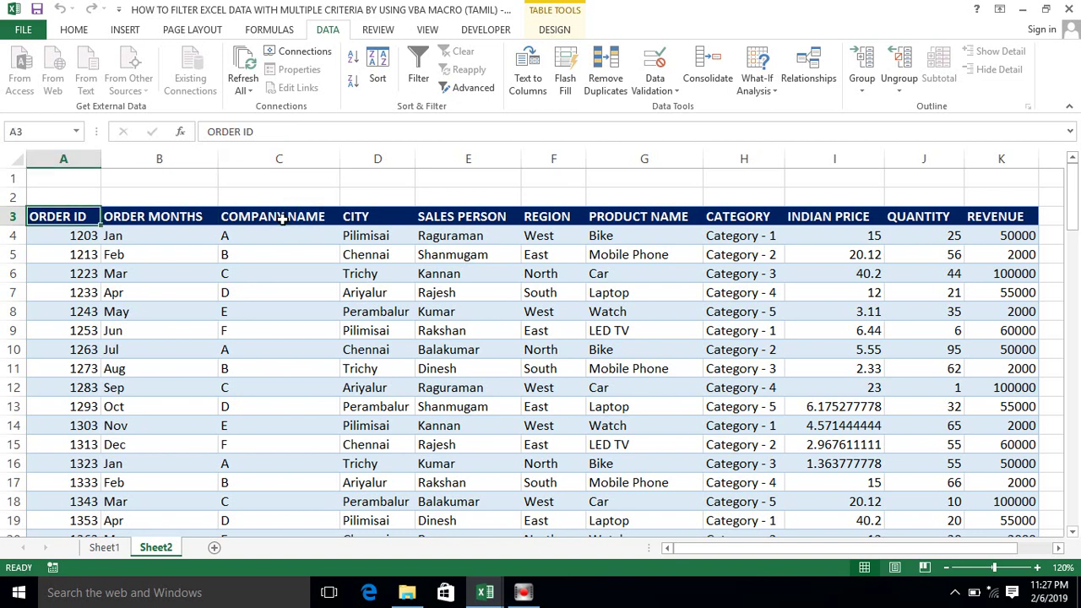
Run Filter_Data and view the table narrowed to 4 records
key(alt+F11)
click(343, 178)
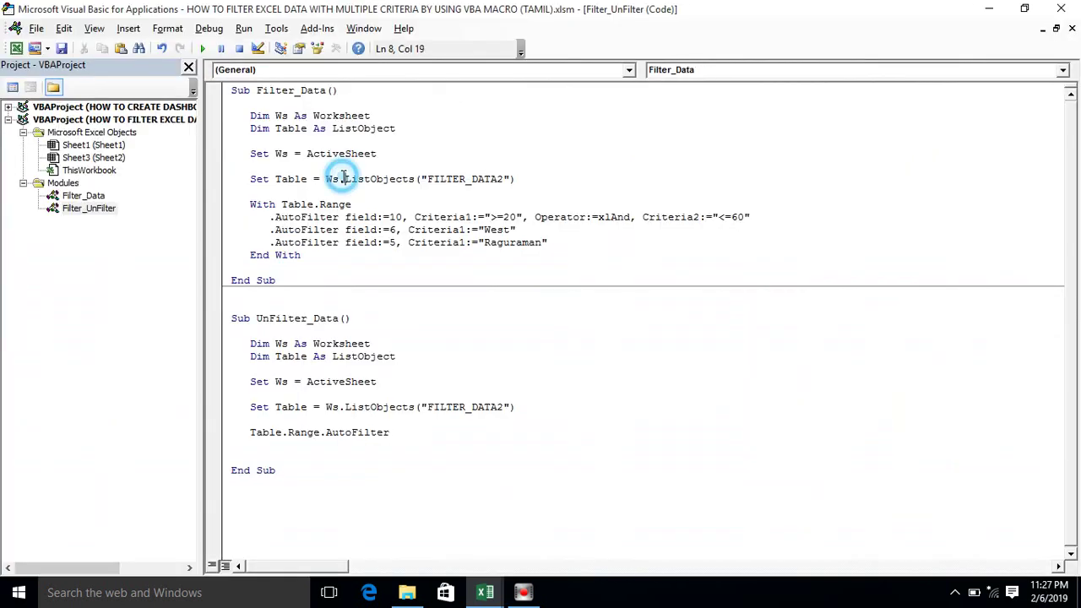
click(272, 116)
click(203, 48)
key(alt+F11)
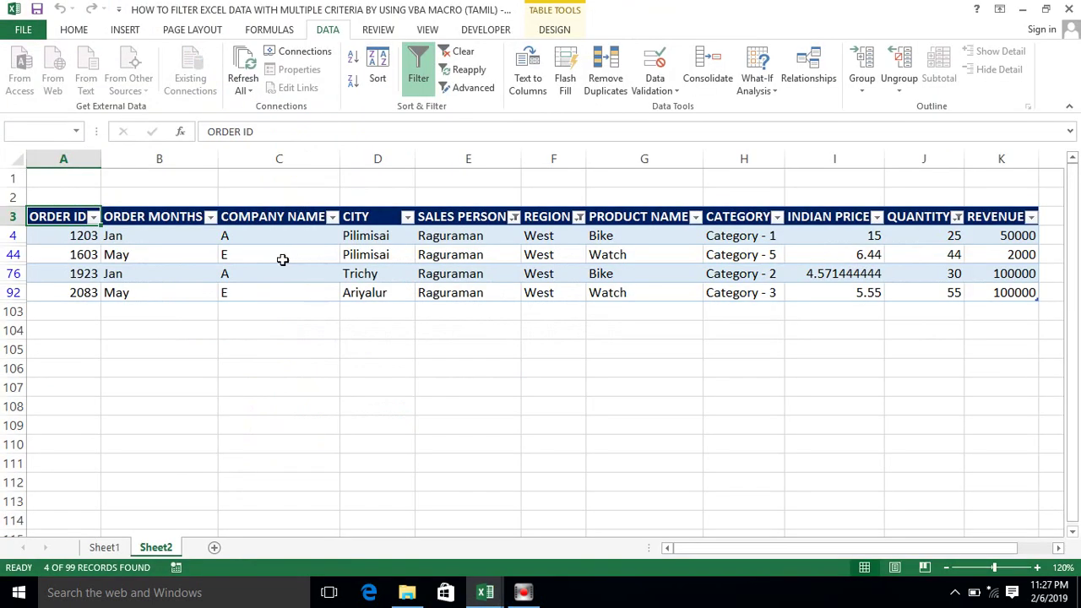
key(alt+Tab)
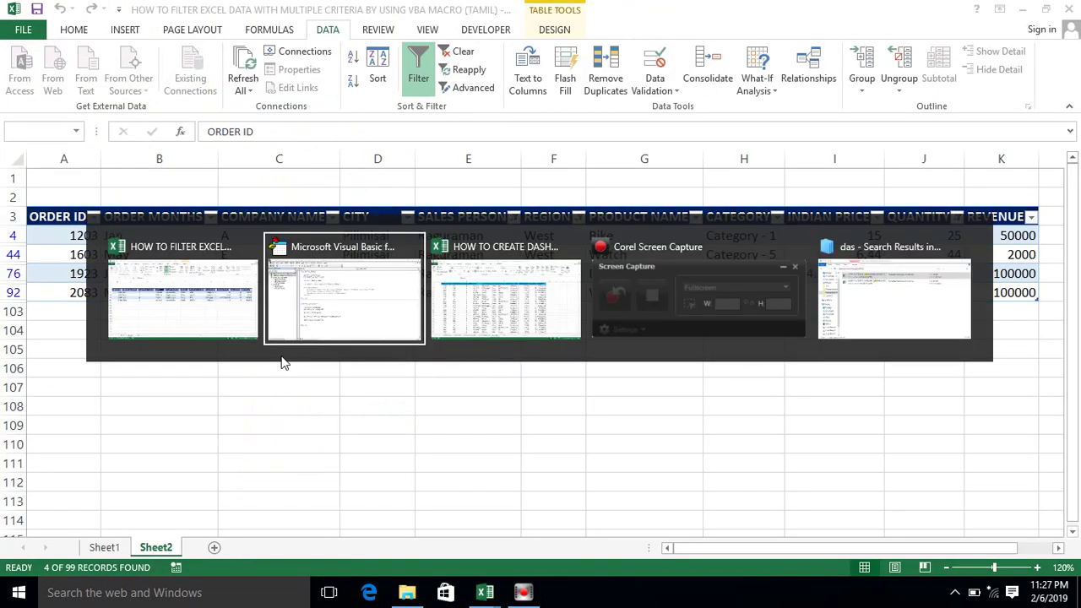
Run UnFilter_Data to restore all rows, then place the caret before Table.Range.AutoFilter
click(291, 386)
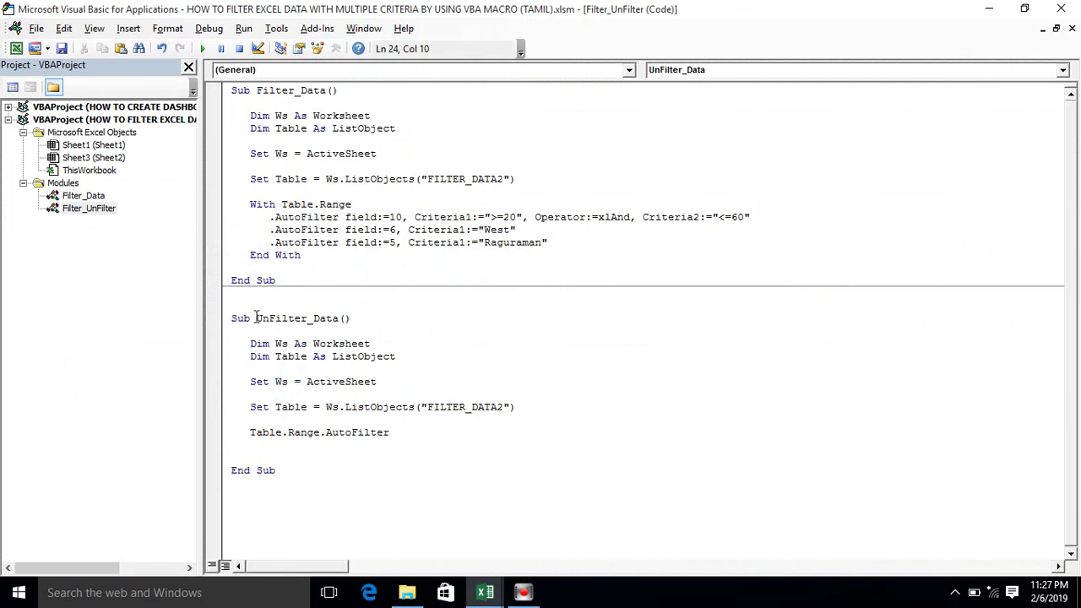
click(290, 321)
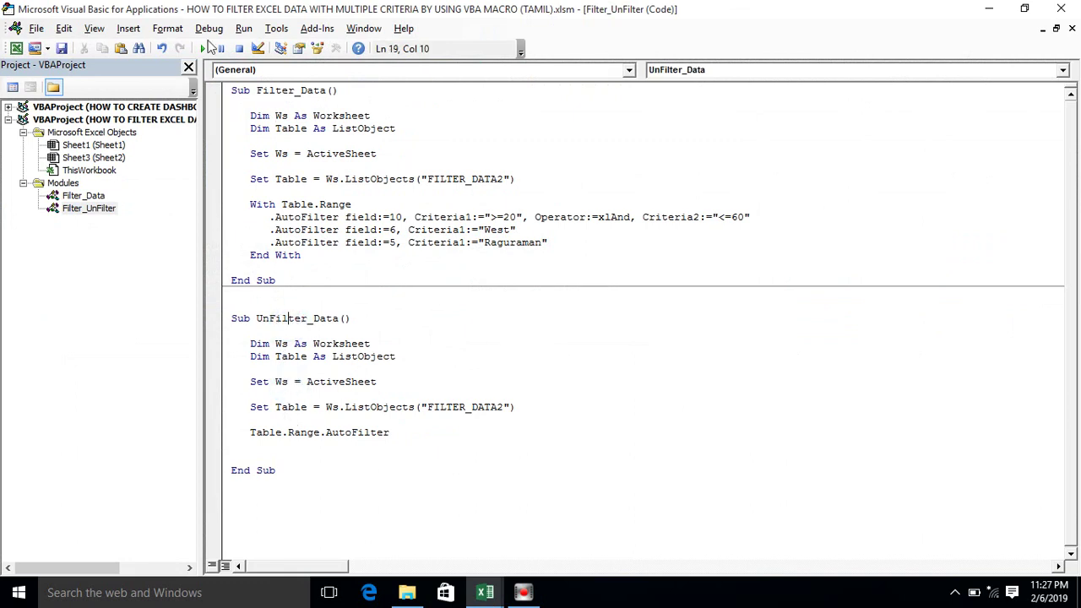
click(204, 49)
key(alt+Tab)
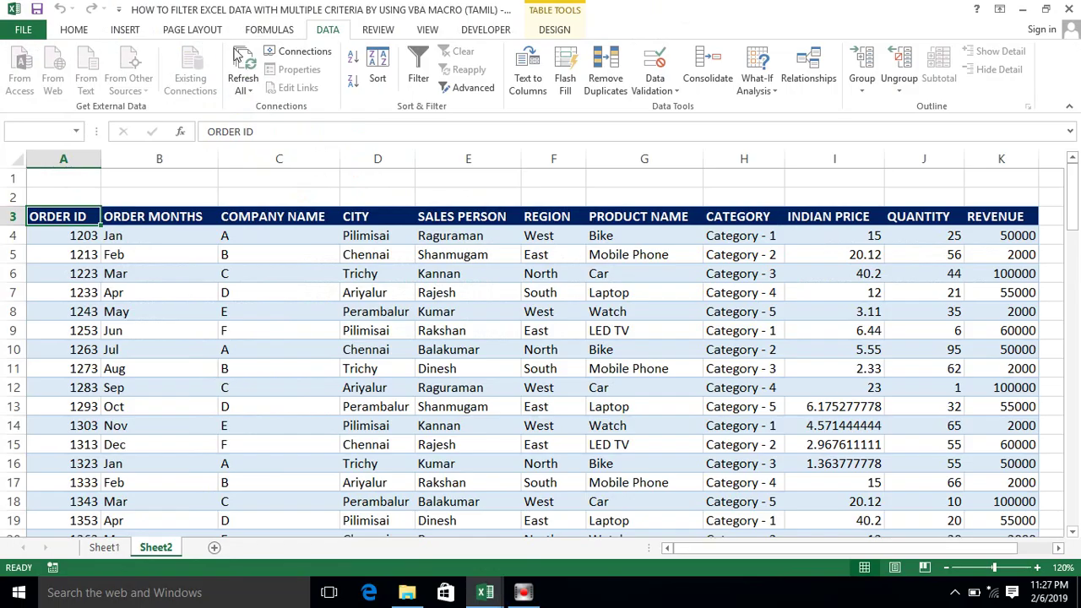
key(alt+Tab)
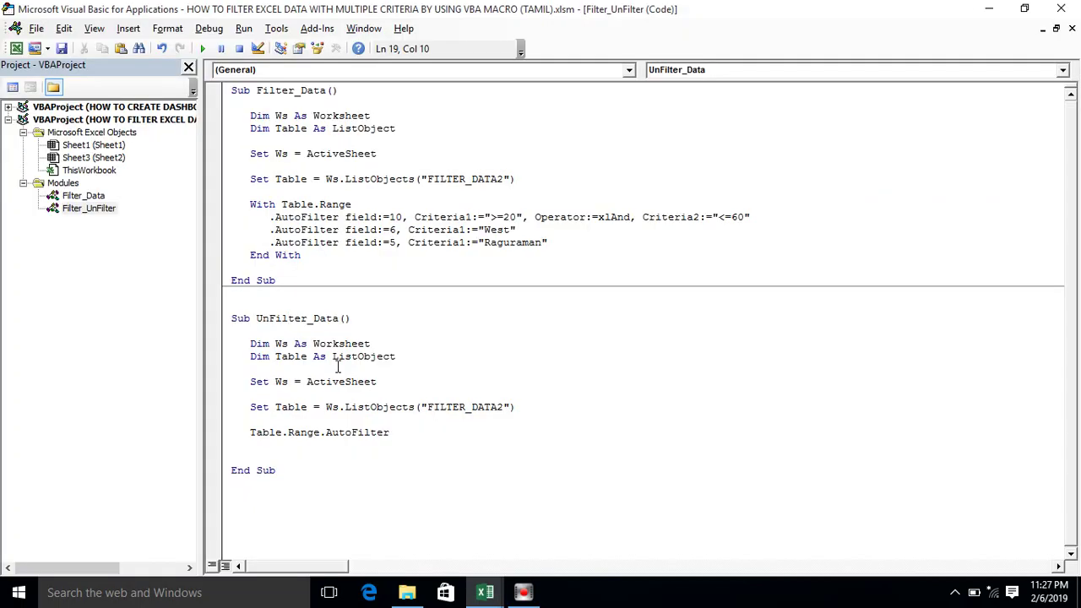
click(247, 433)
click(251, 433)
Rewrite the statement as With Table.Range / .AutoFilter / End With and remove the extra blank line
text(With)
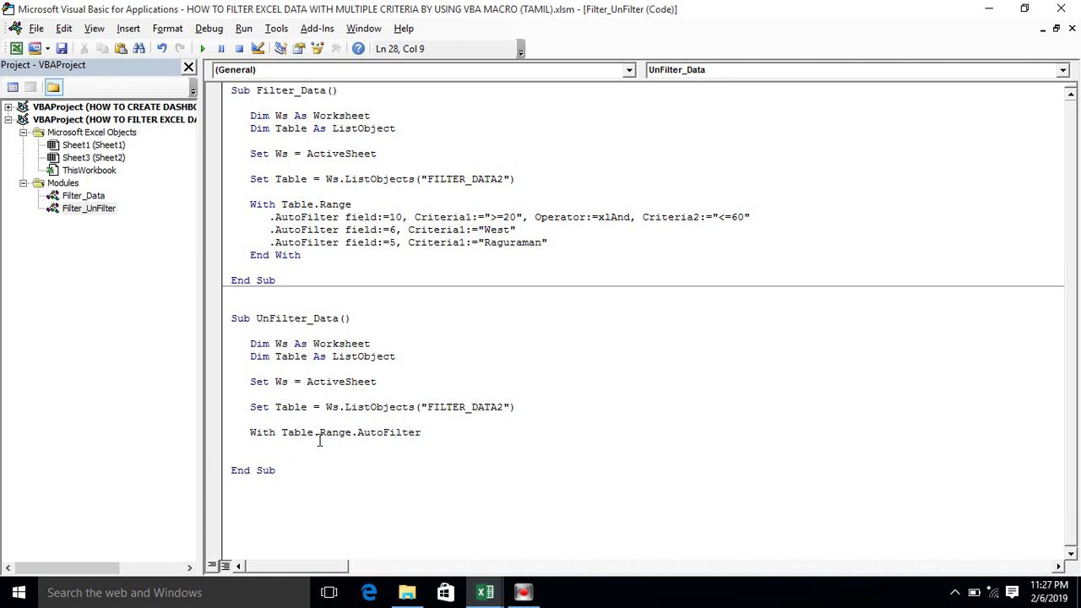
click(357, 433)
click(353, 434)
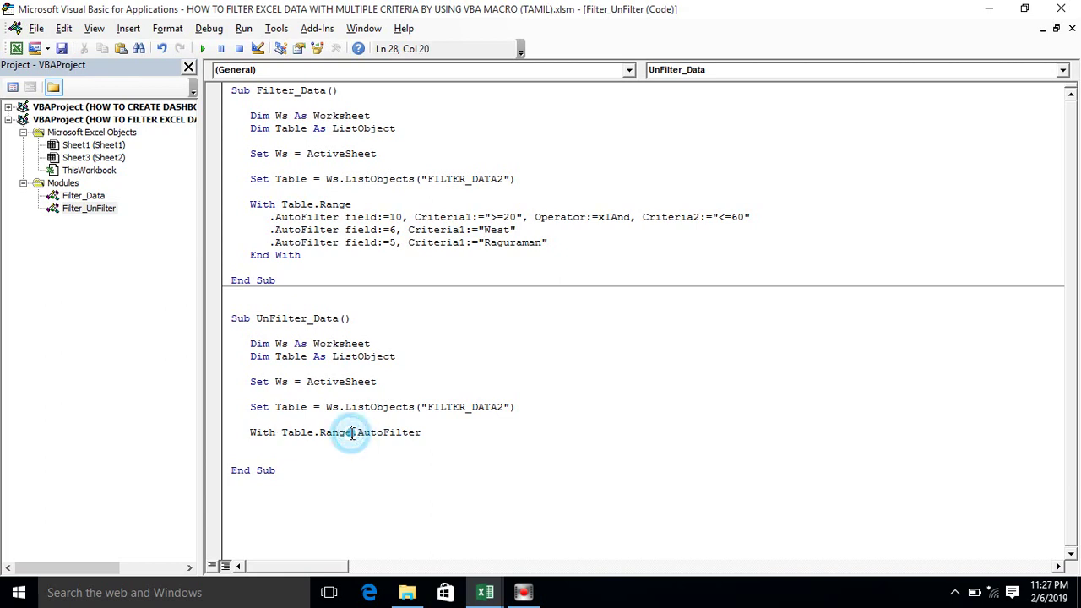
key(Return)
key(Return)
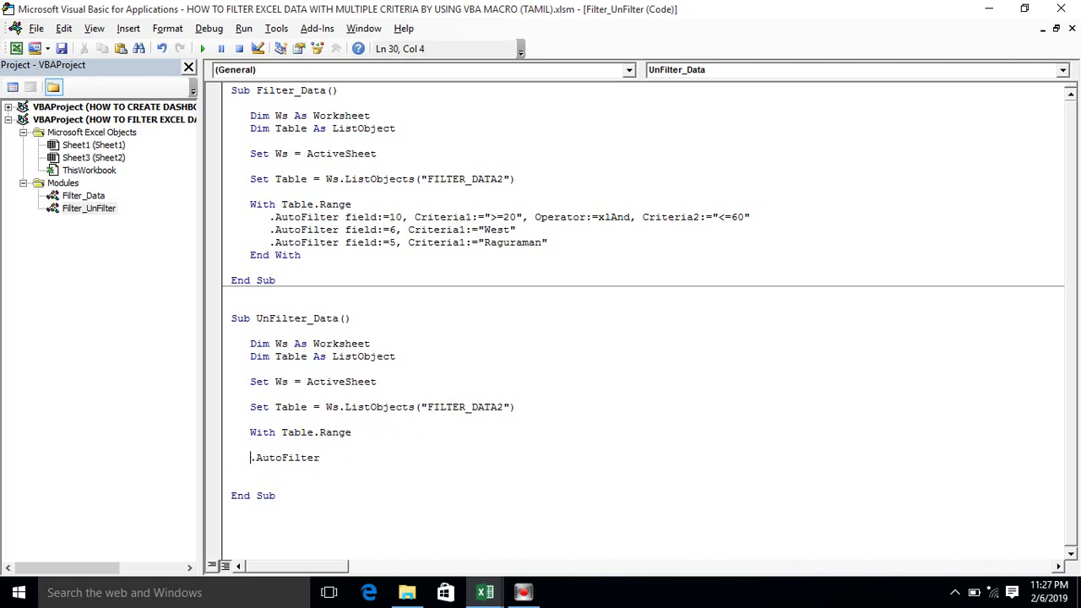
text(end )
text(with)
key(Return)
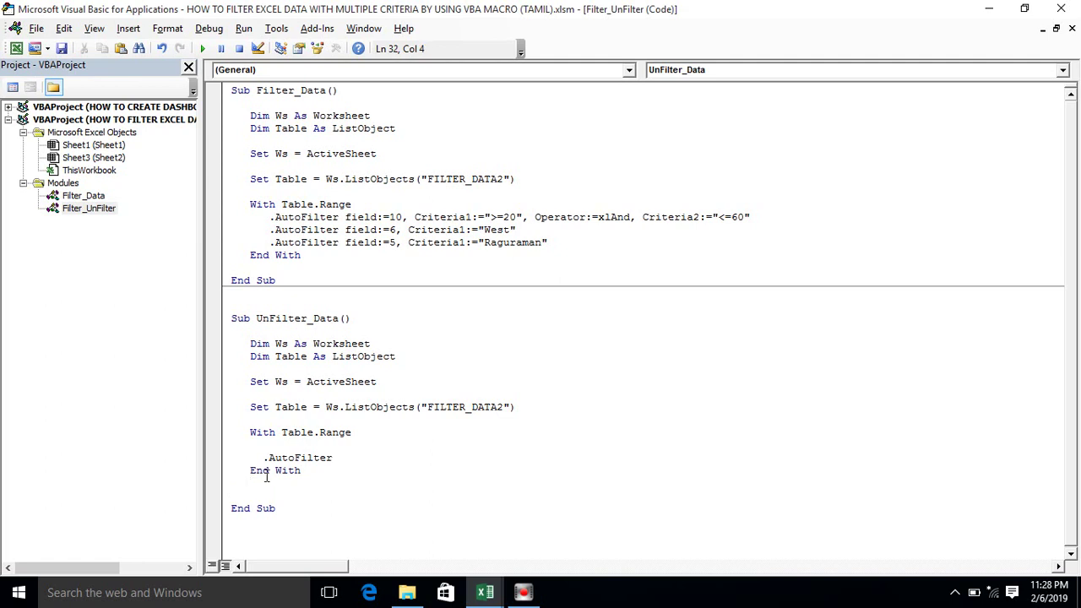
key(Delete)
Run UnFilter_Data, then Filter_Data, then UnFilter_Data again to confirm both macros work
click(279, 415)
click(202, 49)
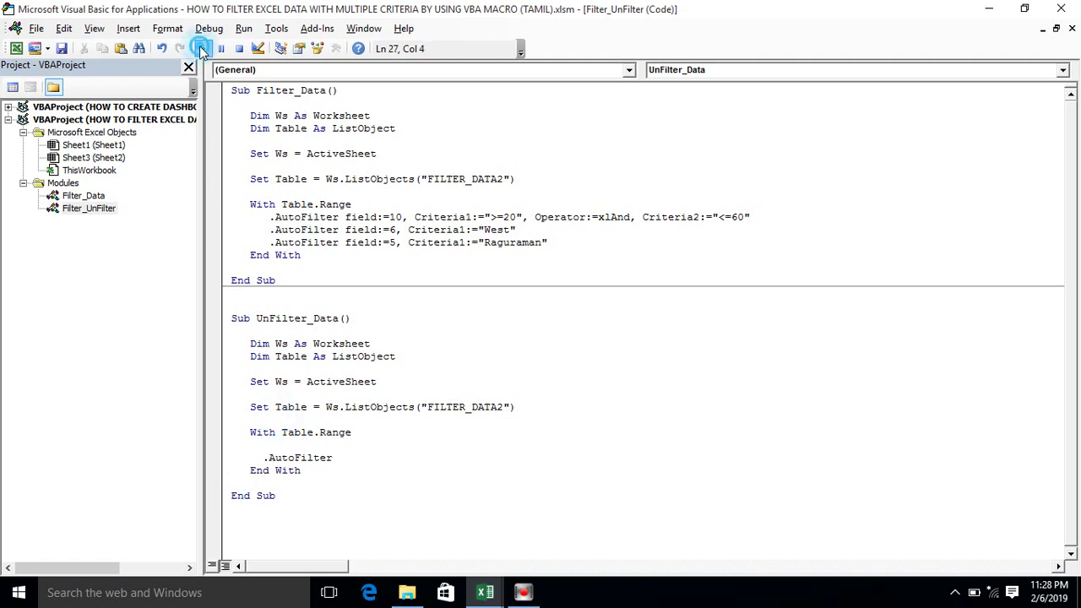
key(alt+F11)
key(alt+F11)
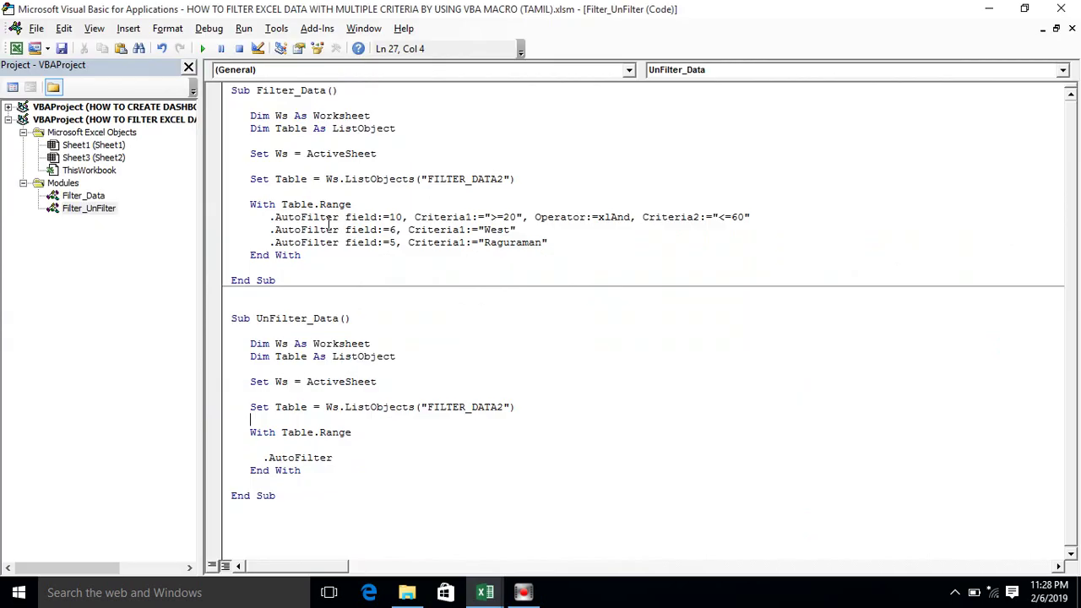
click(314, 204)
click(304, 344)
click(274, 128)
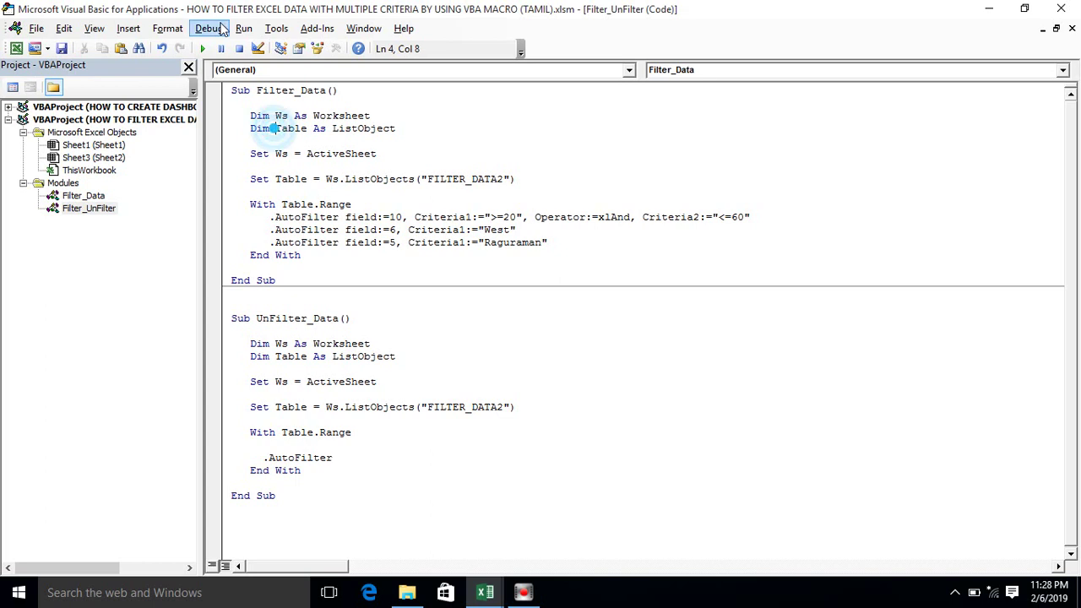
click(202, 48)
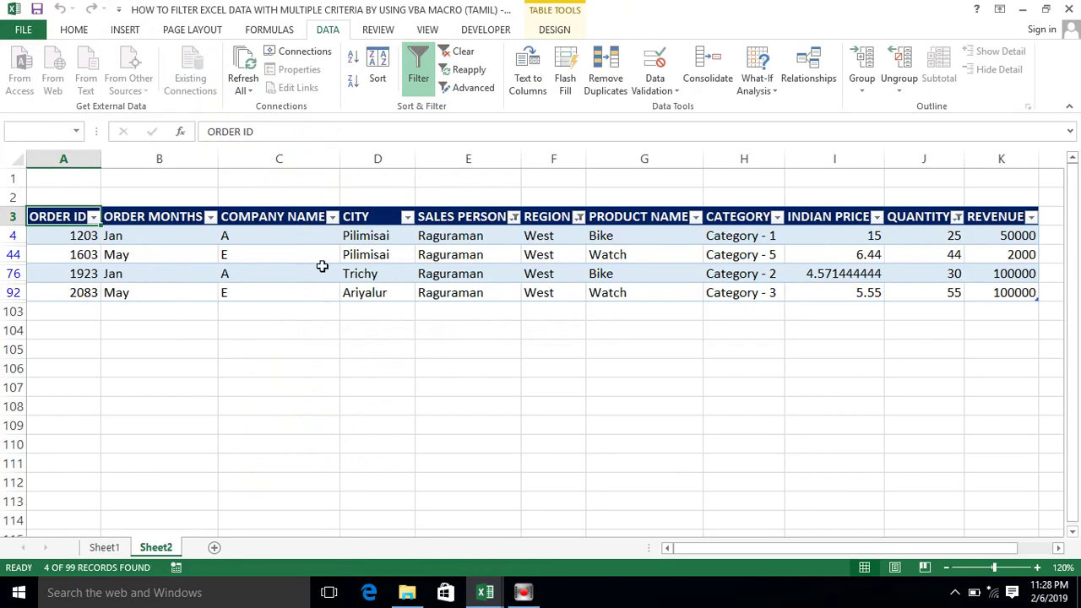
key(alt+F11)
click(287, 357)
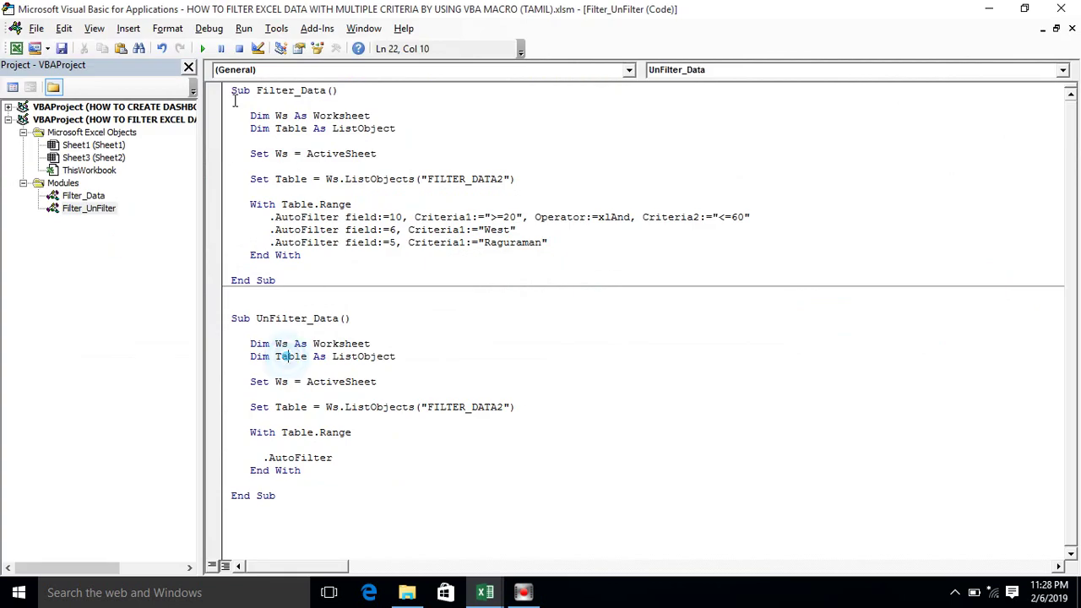
click(203, 51)
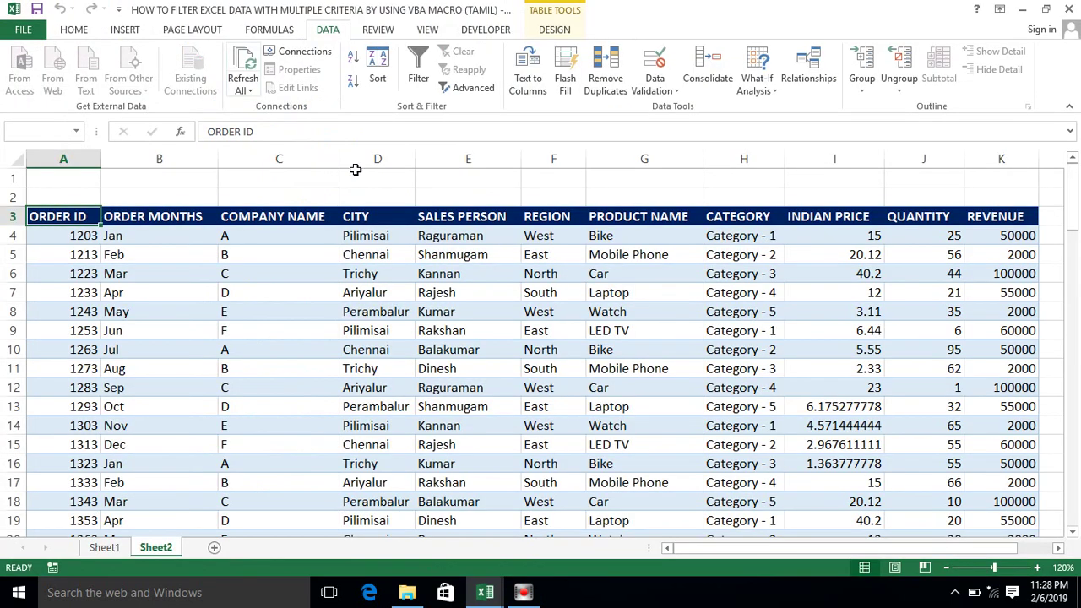
Insert a Rounded Rectangle shape and drag it across C1:D1 above the table
click(372, 179)
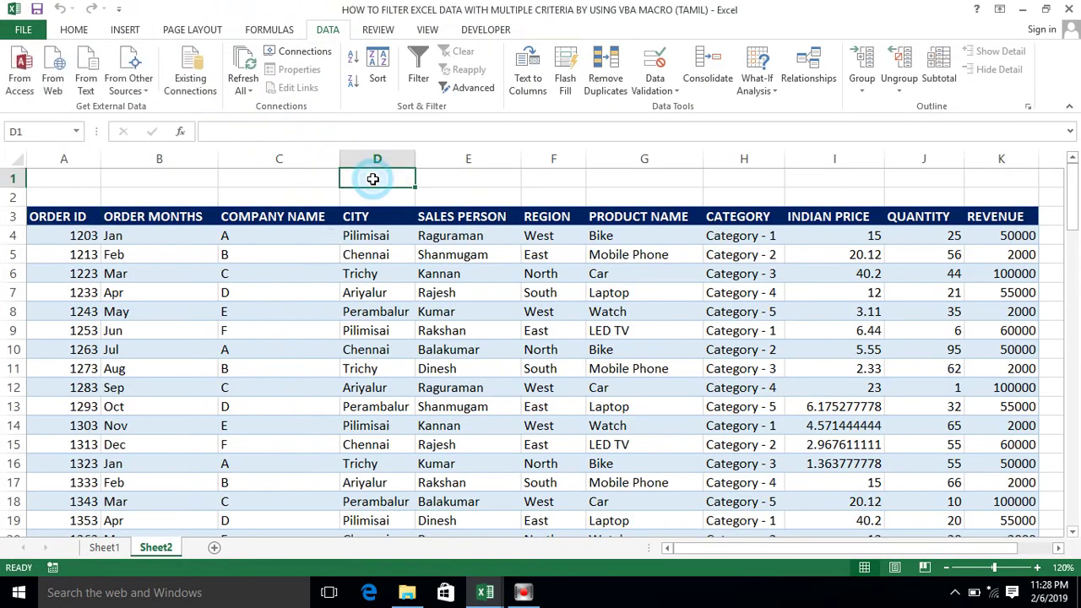
click(314, 176)
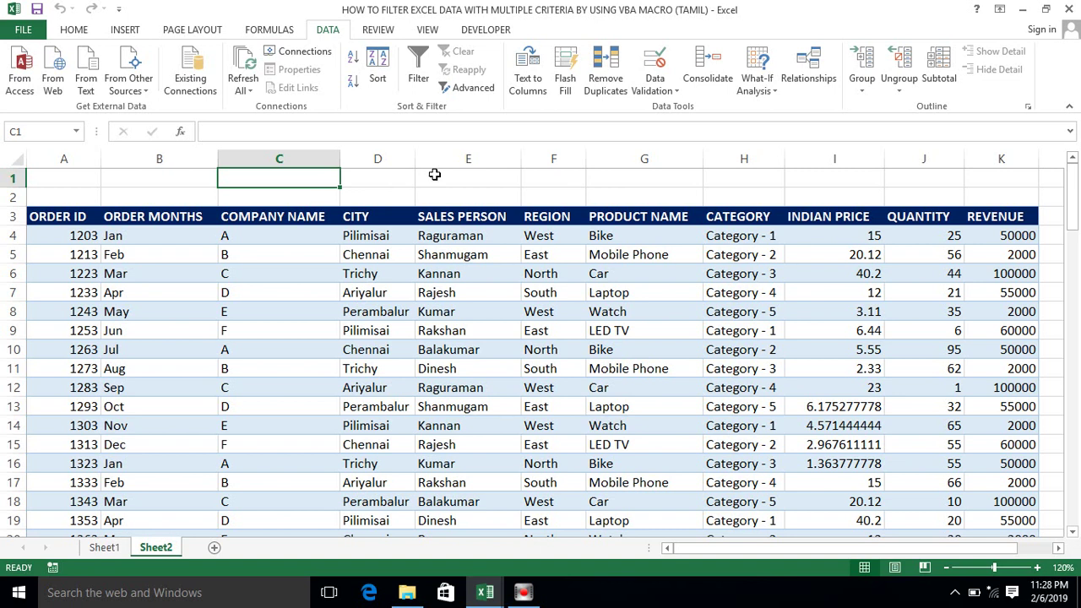
click(304, 182)
click(118, 30)
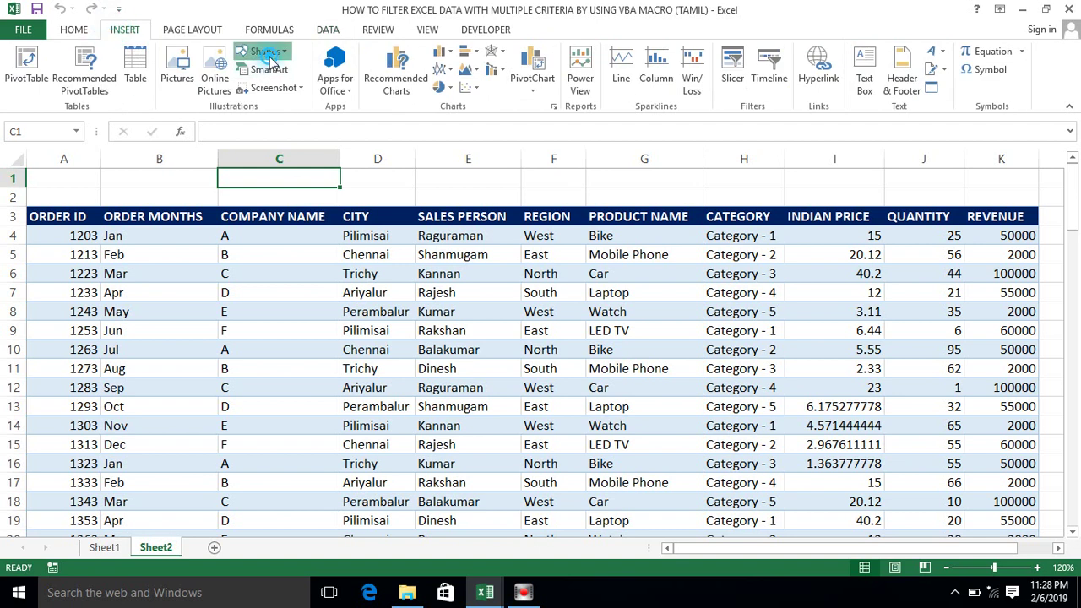
click(269, 52)
click(323, 87)
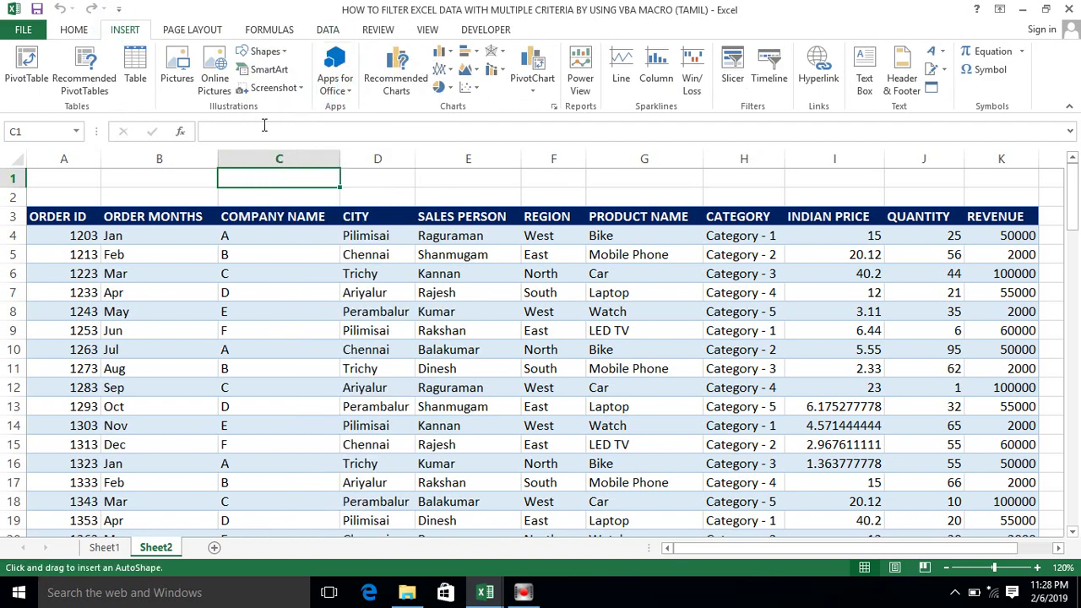
mouse_move(241, 175)
mouse_down()
mouse_move(421, 191)
mouse_move(407, 200)
mouse_move(368, 185)
mouse_up()
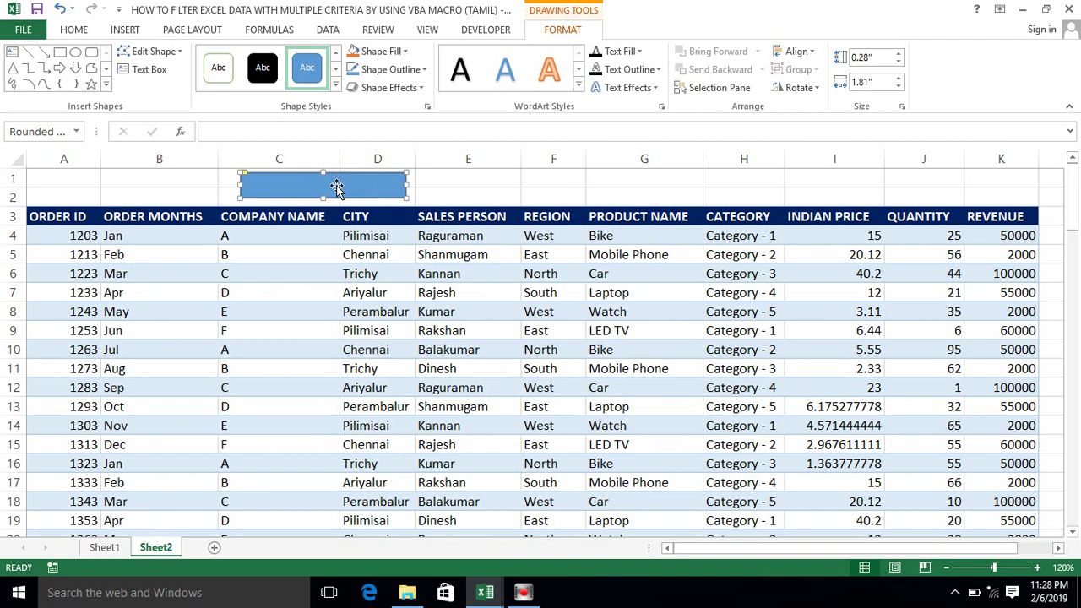
Type FILTER_DATA into the rounded rectangle, centre it and make it black
right_click(336, 186)
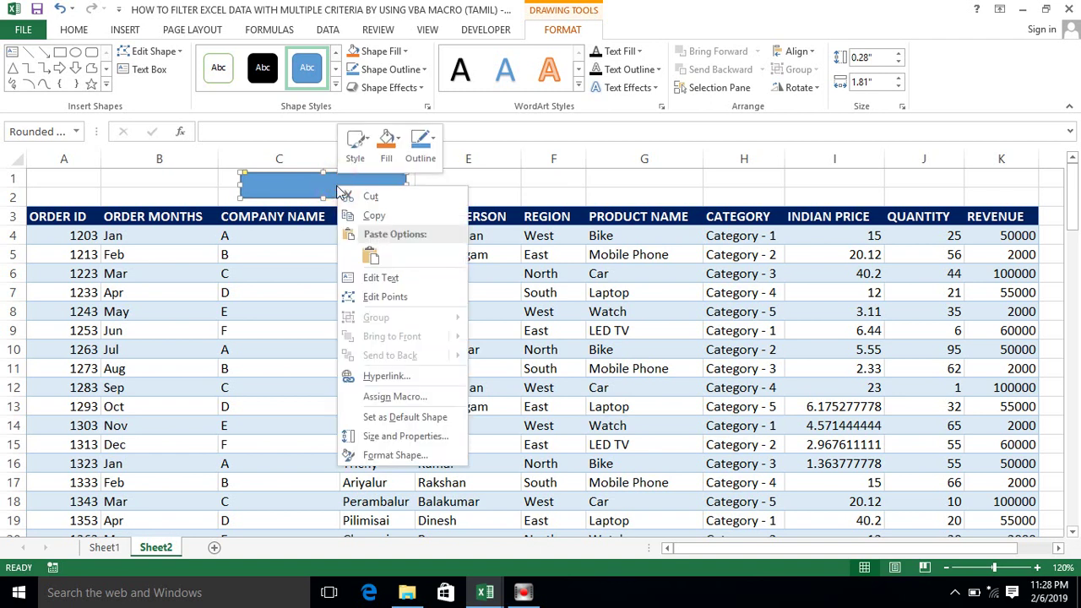
click(379, 280)
text(FILTER_DATA)
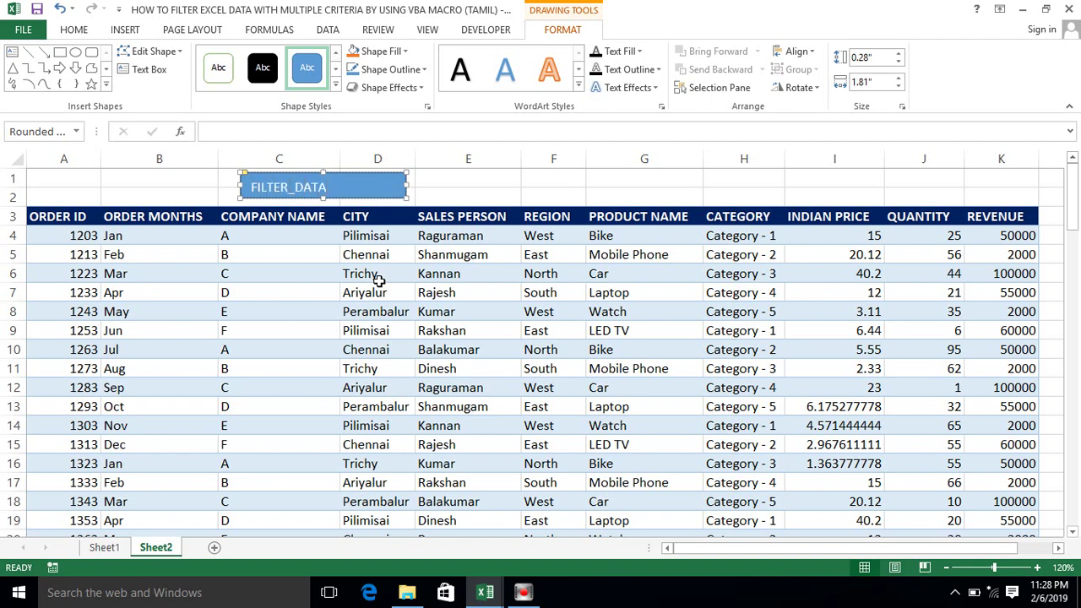
key(ctrl+a)
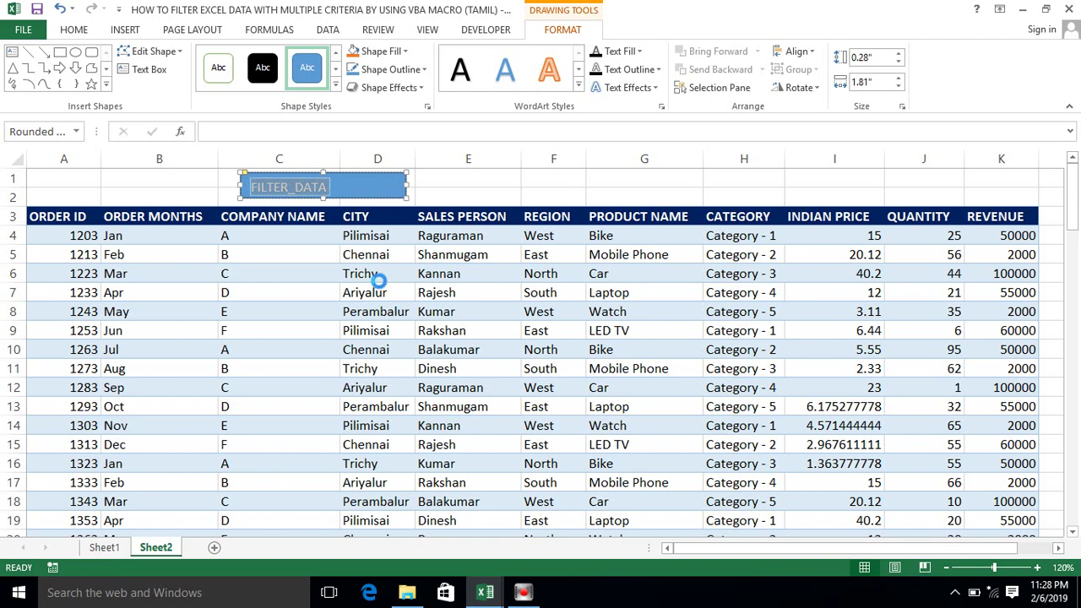
click(72, 30)
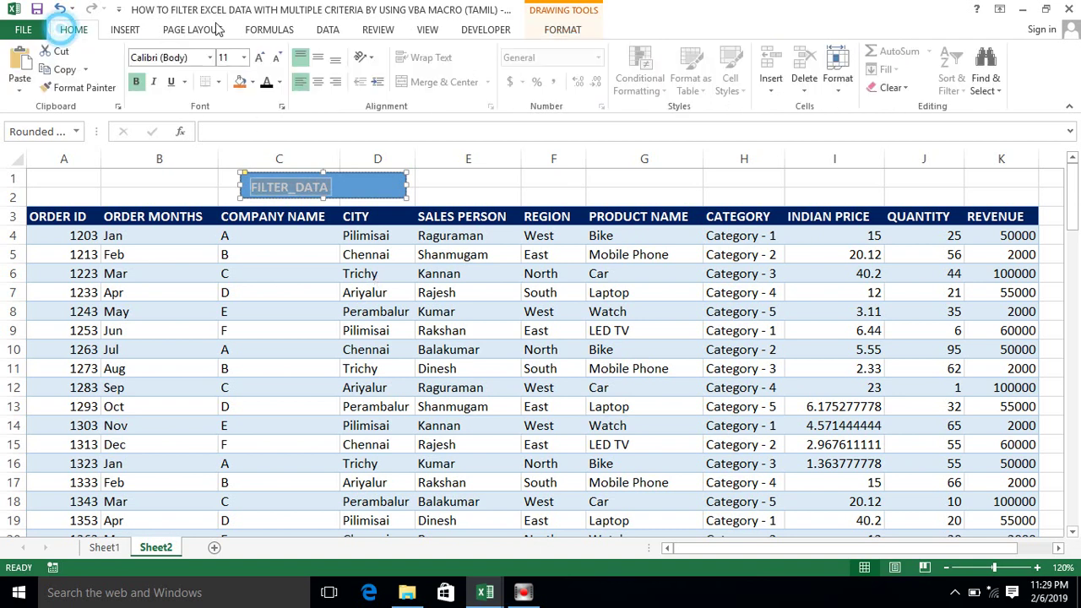
click(320, 82)
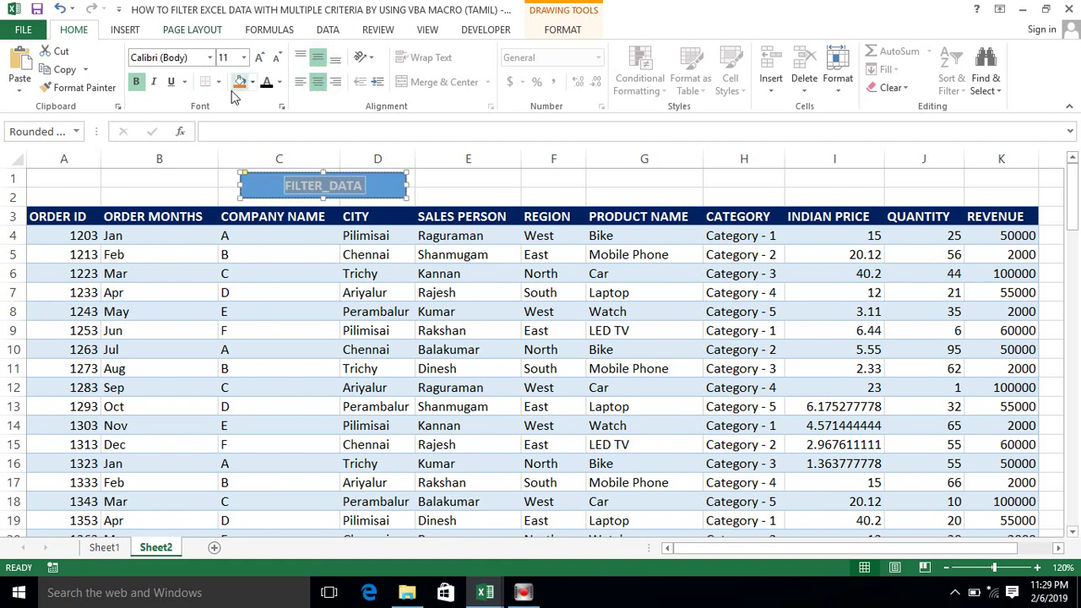
click(267, 84)
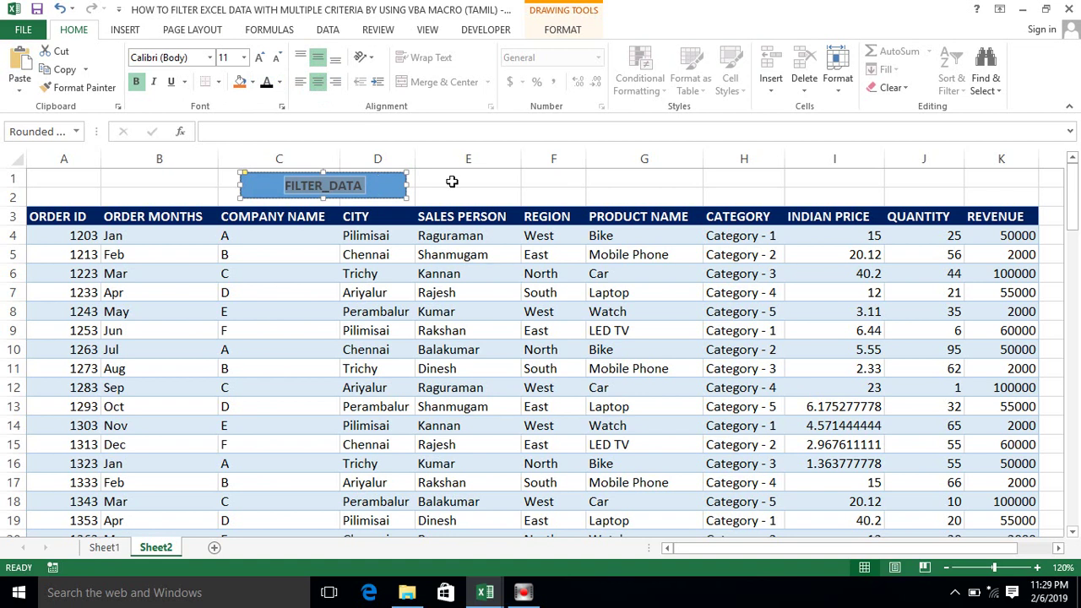
click(449, 180)
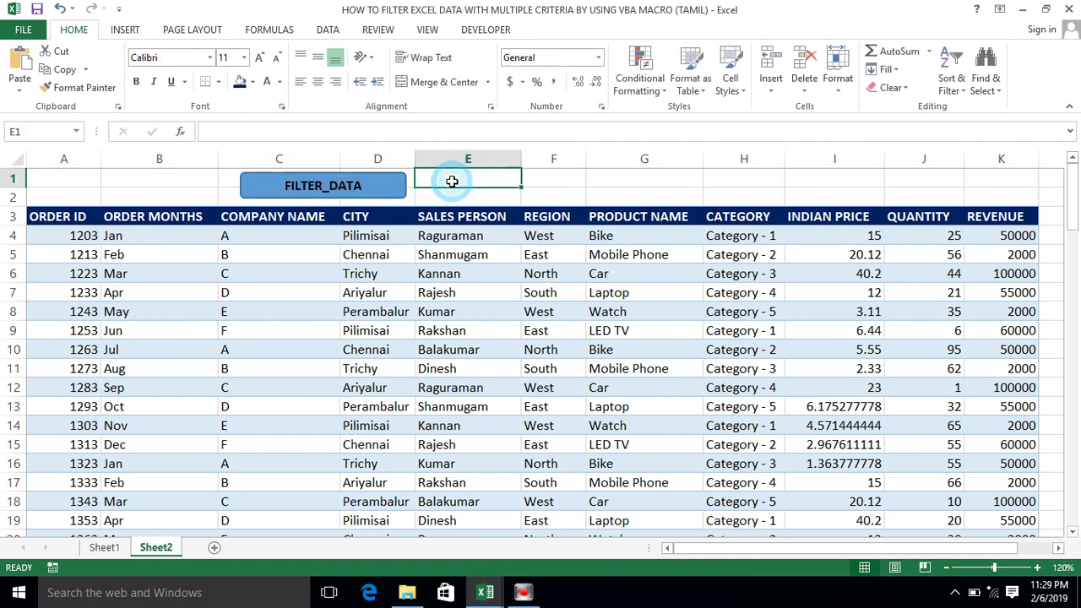
Duplicate the FILTER_DATA shape and line the copy up level beside the original
click(389, 186)
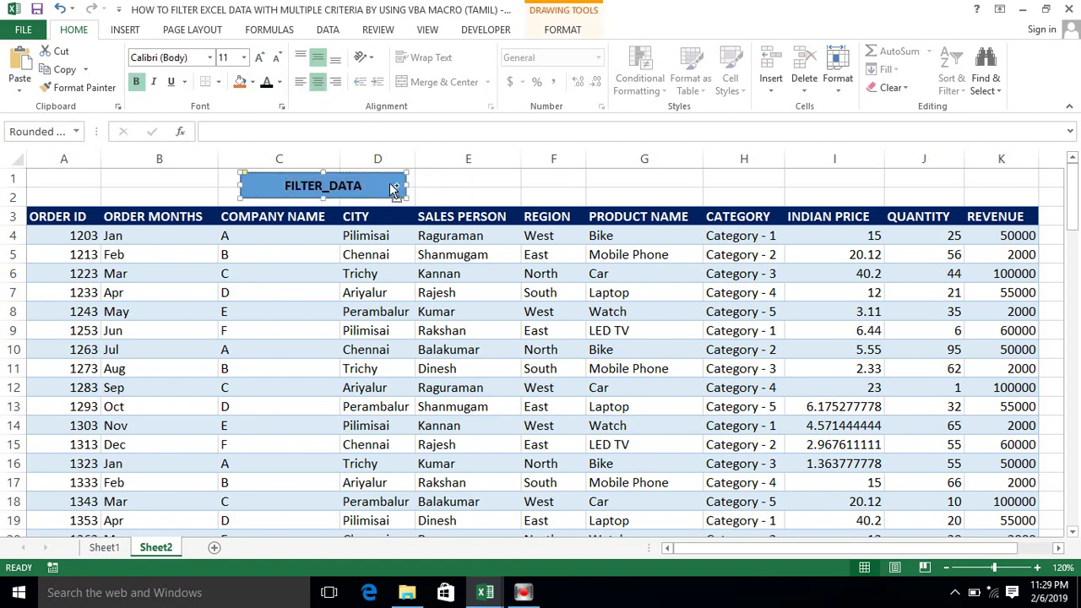
key(ctrl+c)
key(ctrl+v)
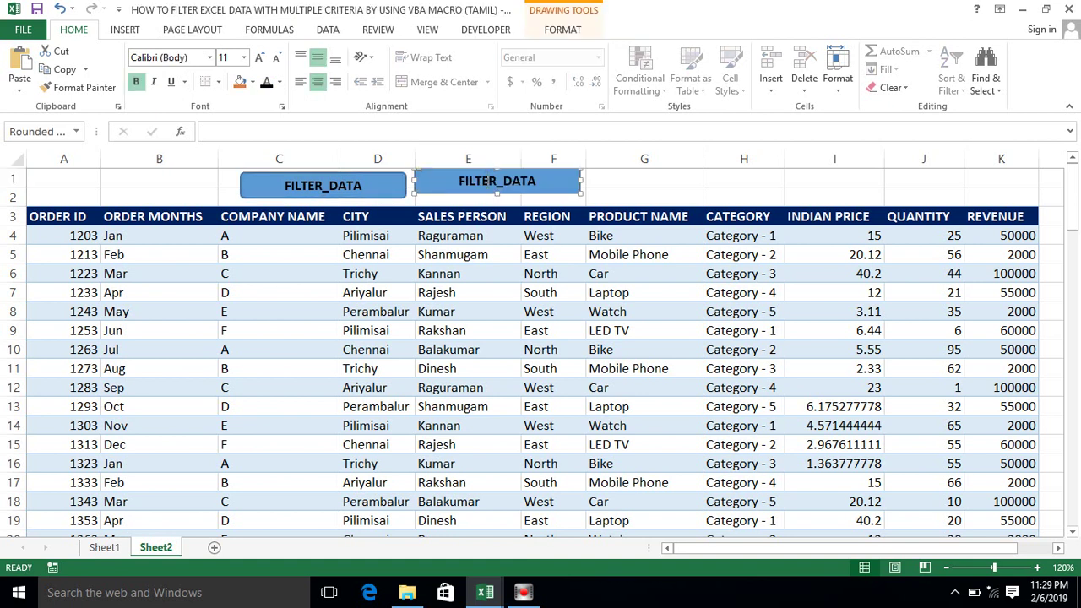
click(604, 180)
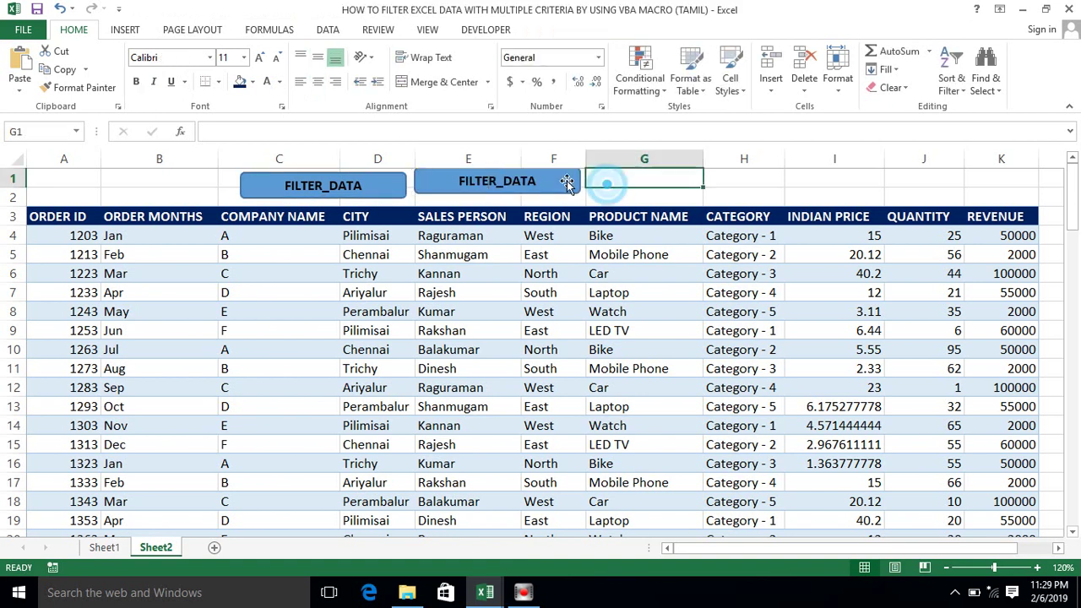
drag(566, 183, 567, 184)
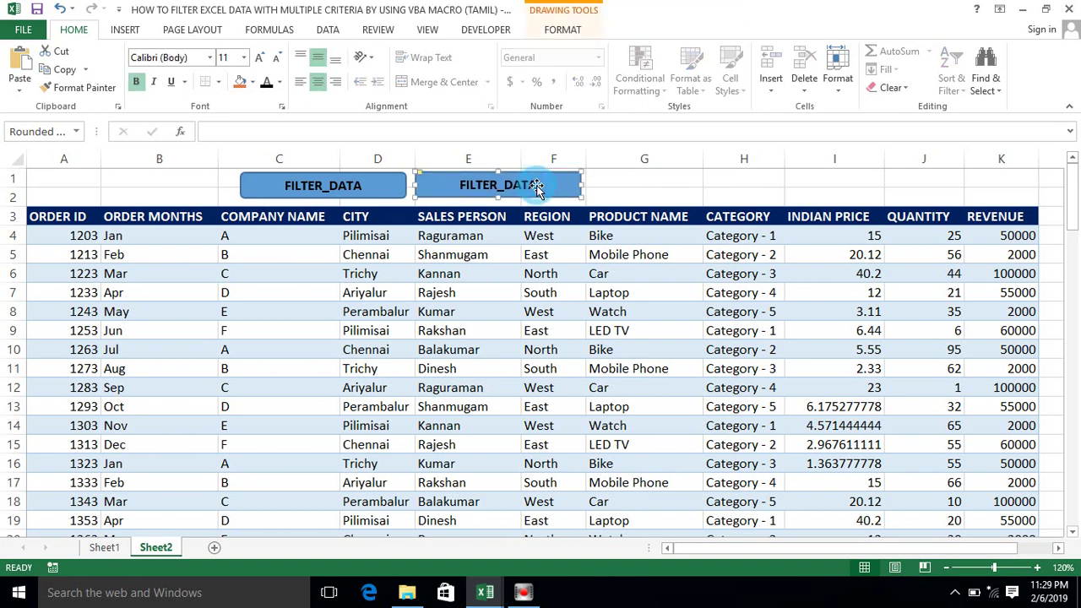
Change the copy's label to UNFILTER_DATA
double_click(538, 187)
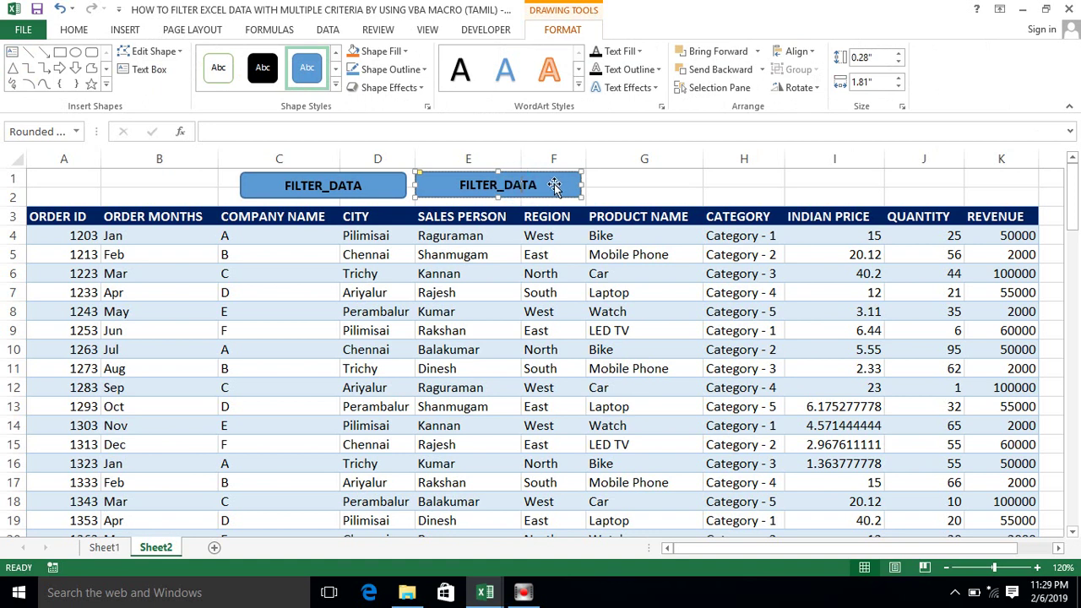
key(BackSpace)
key(BackSpace)
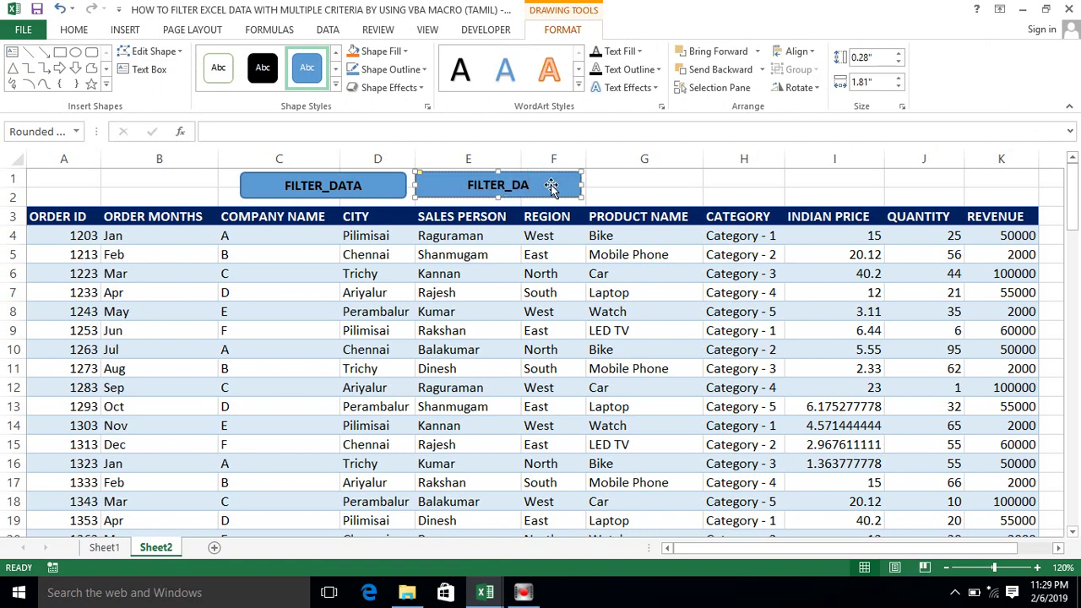
text(TA)
click(461, 184)
text(UN)
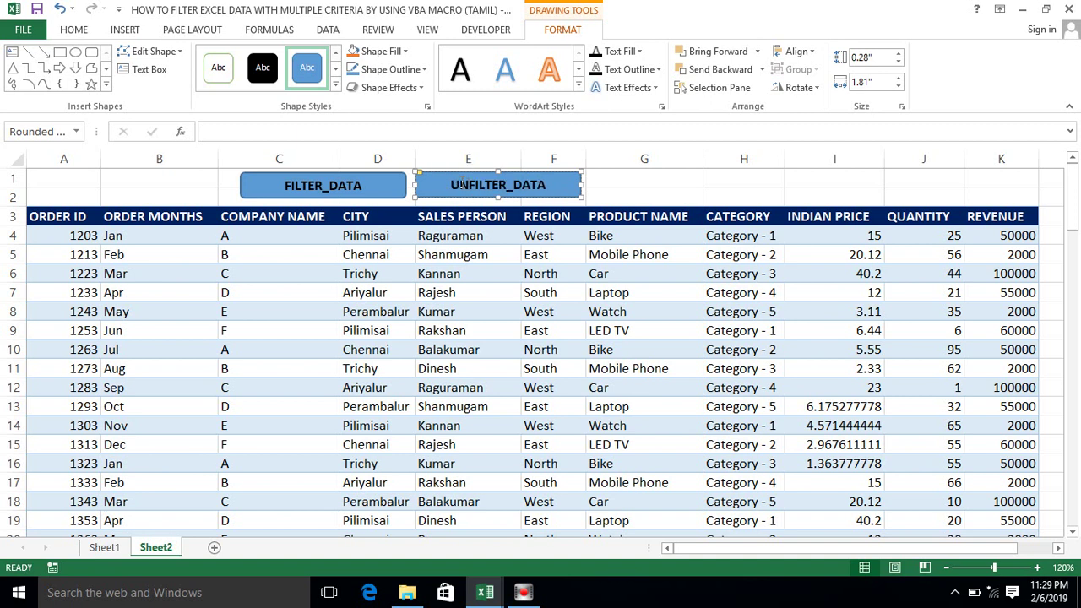
click(647, 179)
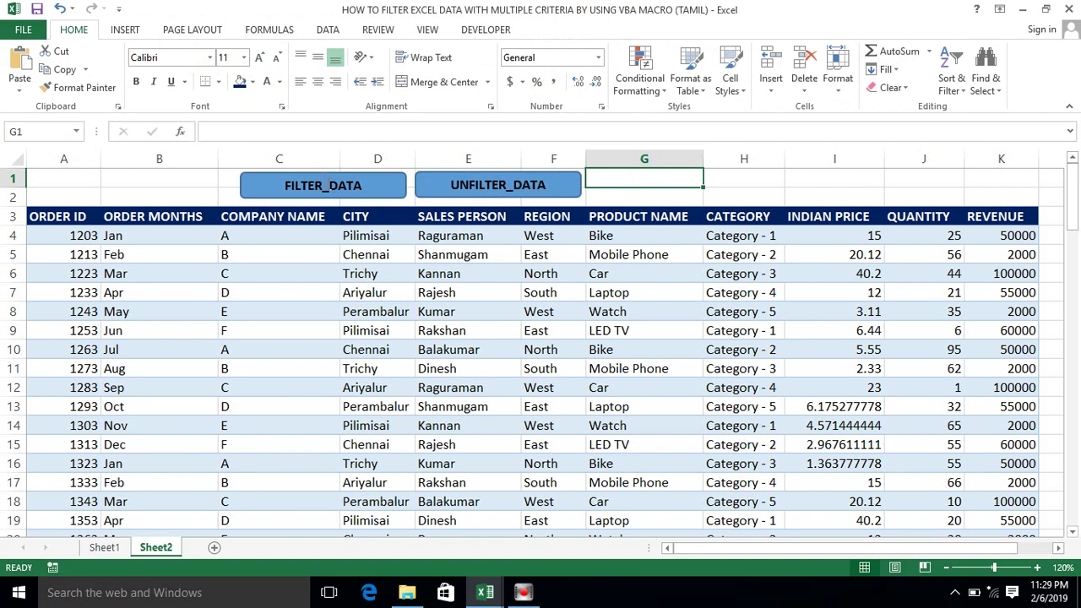
click(324, 185)
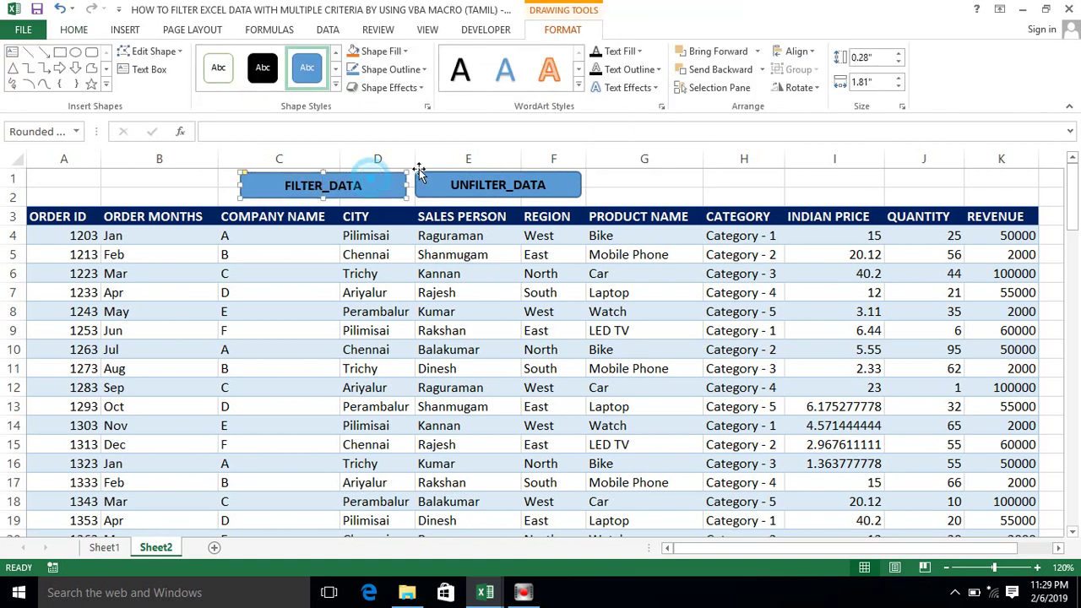
Align the UNFILTER_DATA shape, then open Assign Macro for the FILTER_DATA shape
mouse_move(530, 173)
mouse_down()
mouse_move(488, 187)
mouse_move(541, 174)
mouse_up()
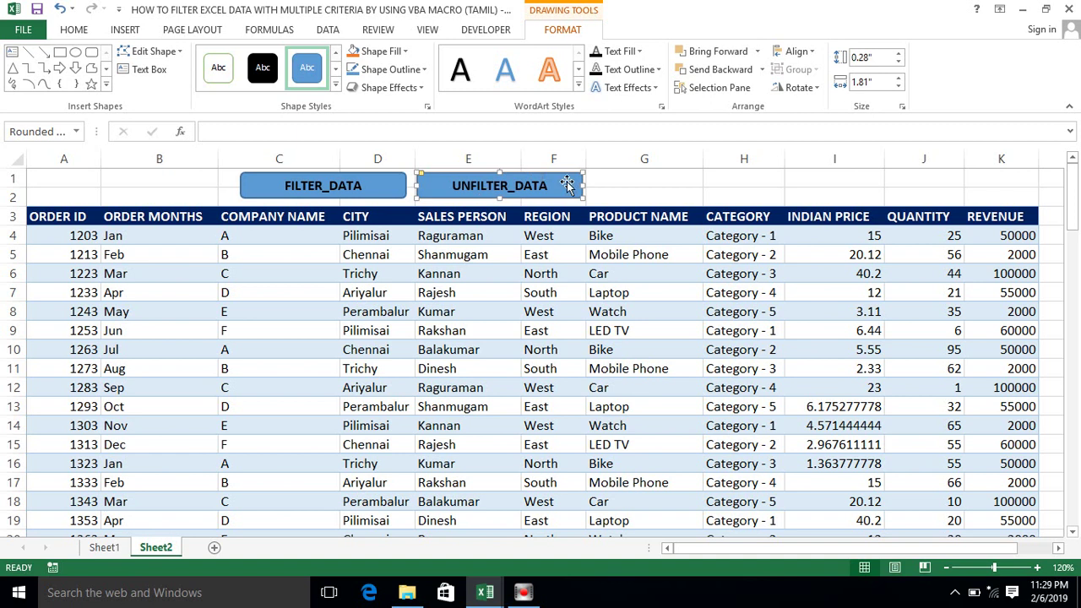
click(323, 185)
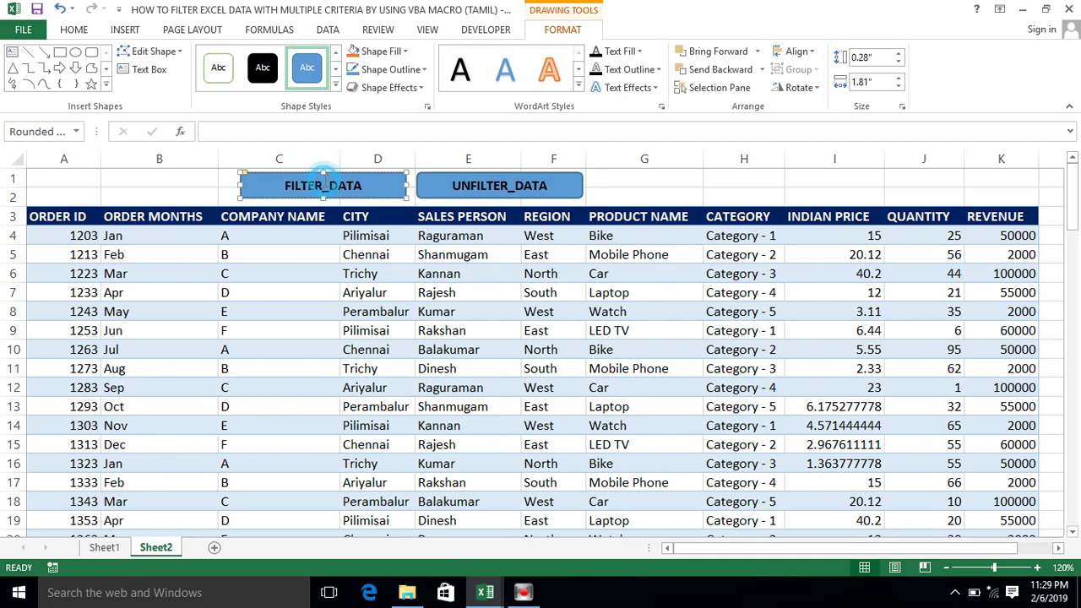
right_click(276, 175)
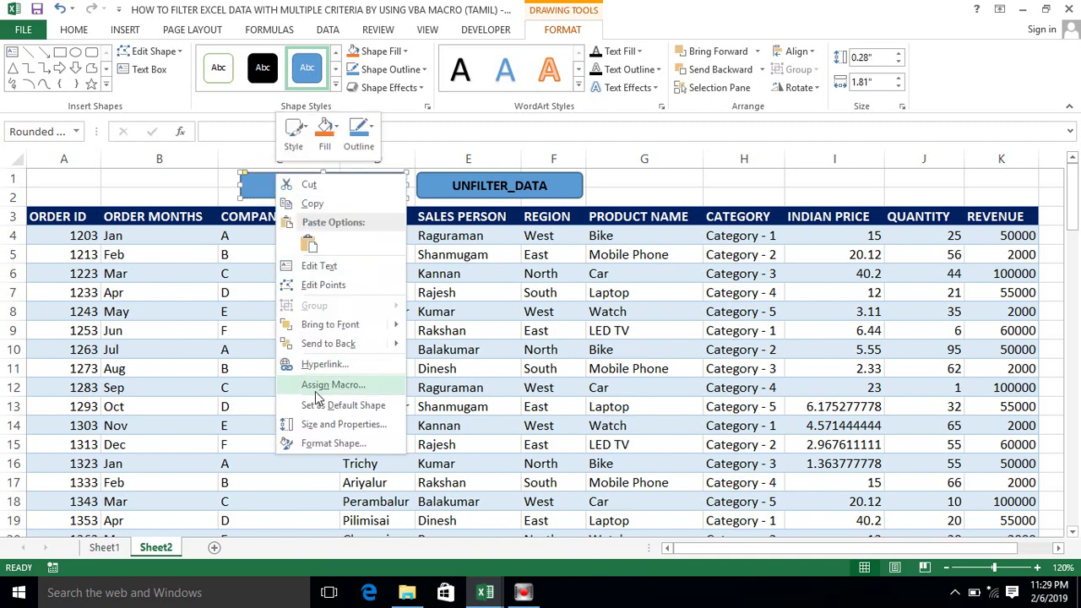
click(315, 391)
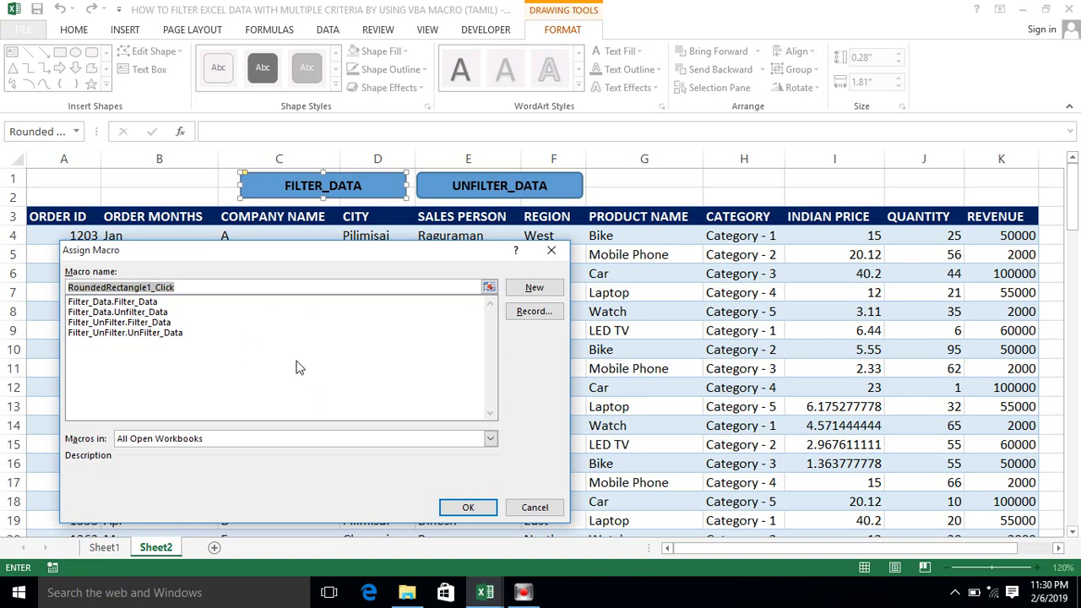
Cancel the macro assignment and append 1 to both Sub names, giving Filter_Data1 and UnFilter_Data1
click(535, 509)
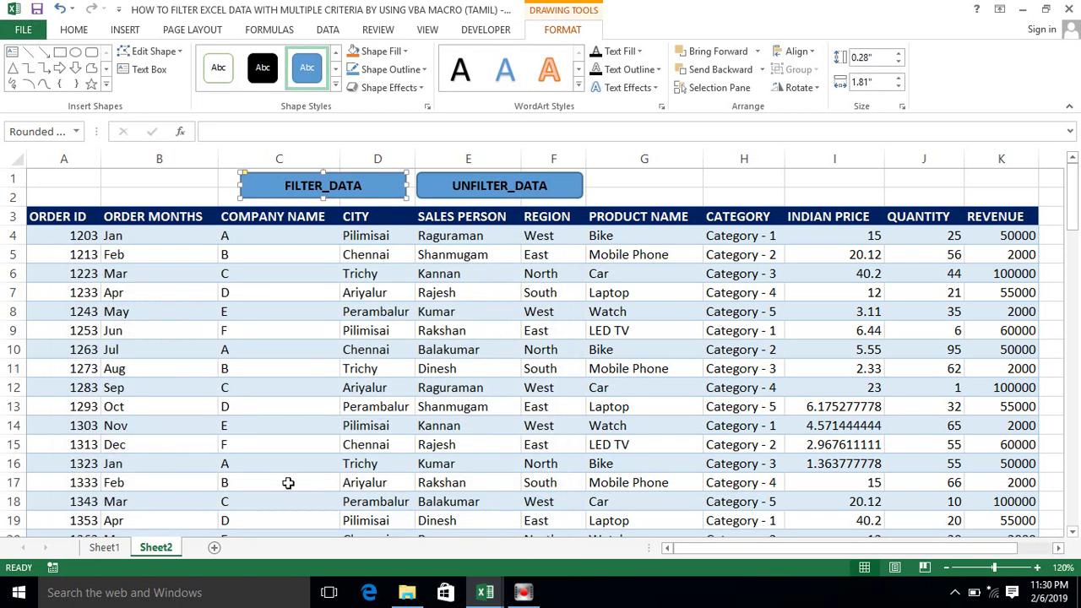
click(380, 311)
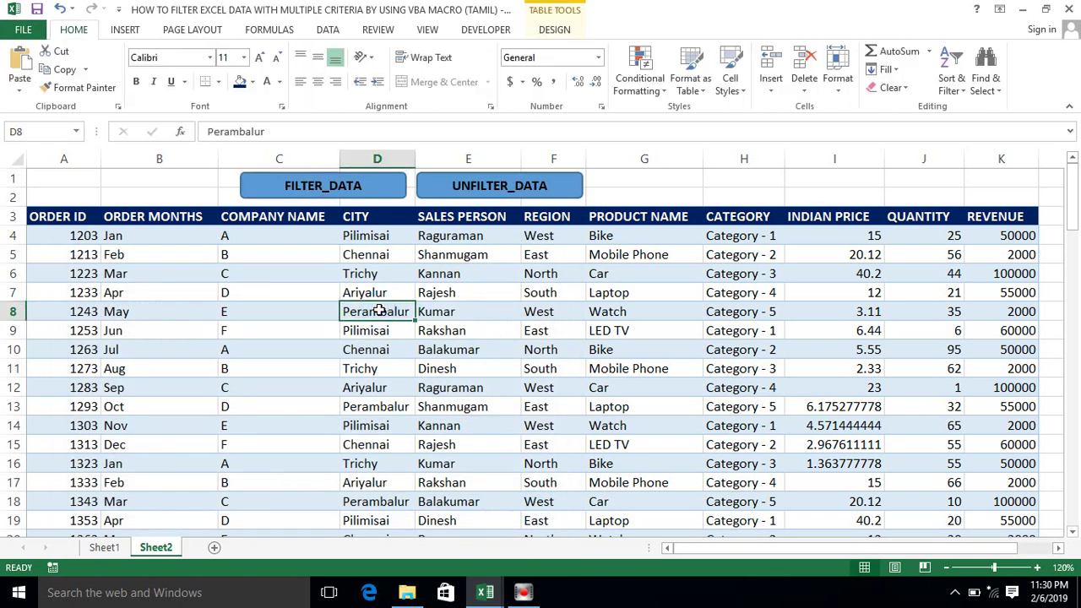
key(alt+Tab)
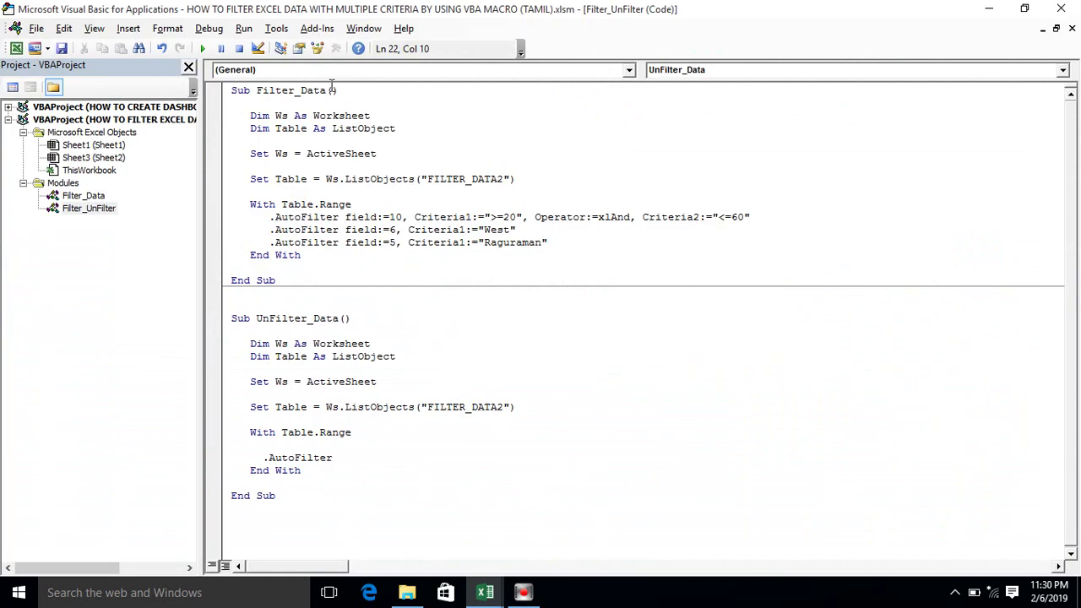
click(328, 90)
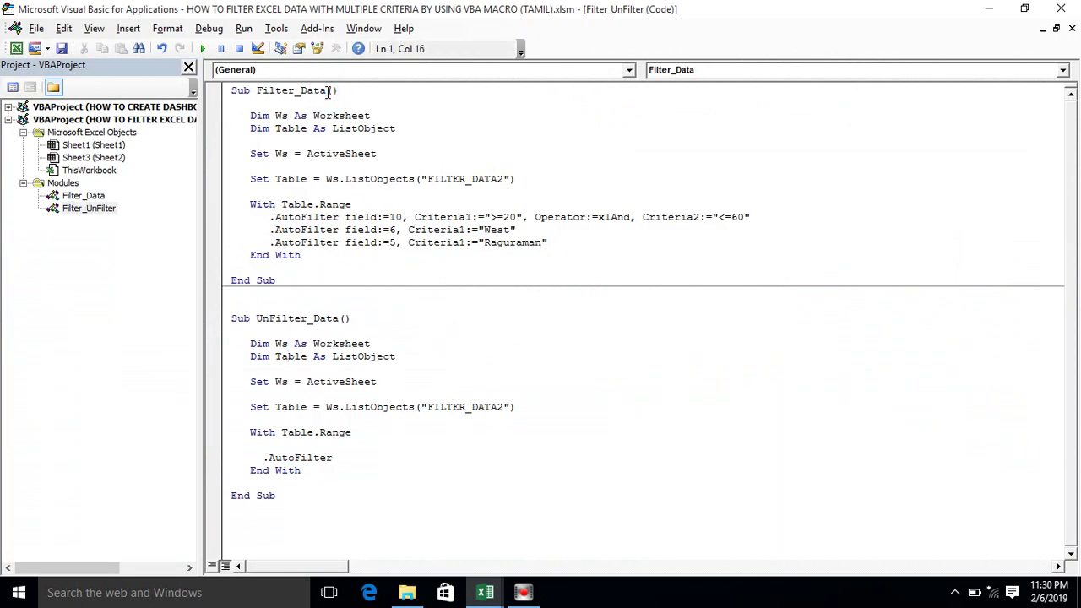
text(1)
click(342, 319)
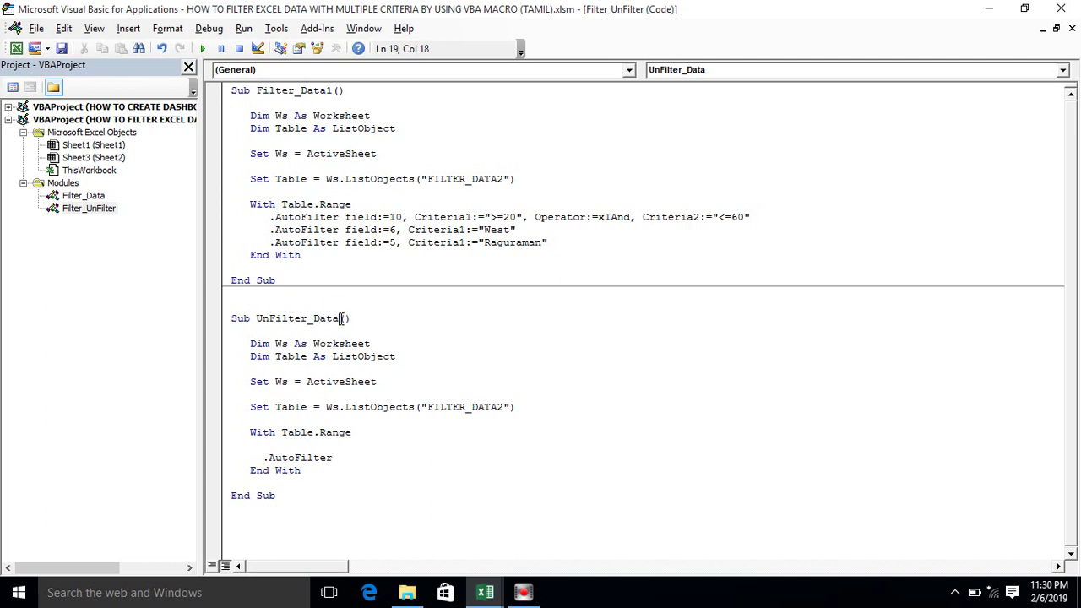
text(1)
click(338, 358)
Check the Filter_Data module's code, return to the Filter_UnFilter module, then go back to Excel
click(74, 197)
double_click(74, 197)
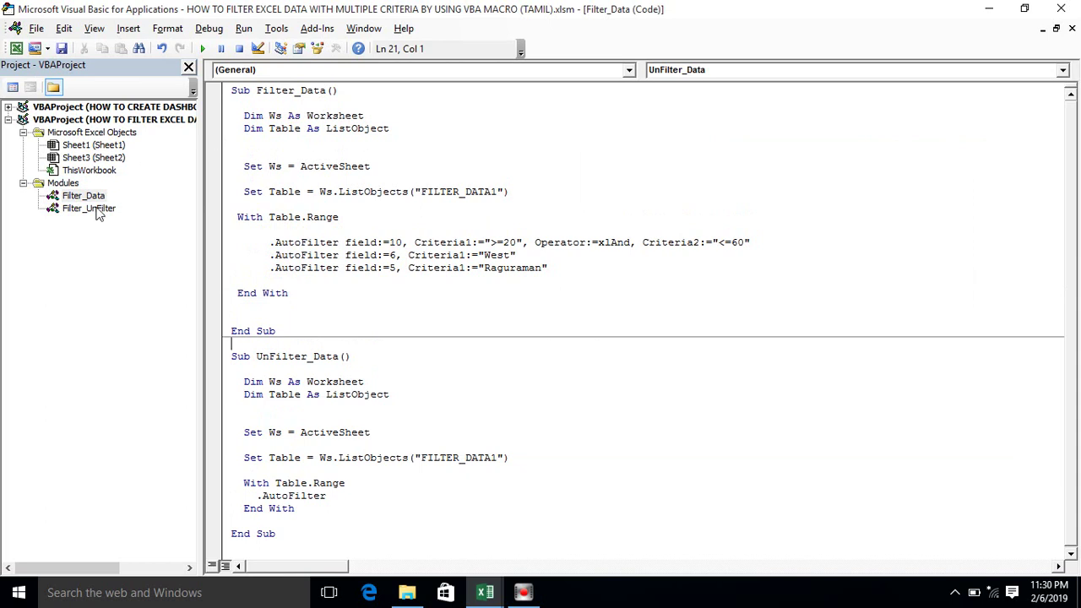
double_click(93, 208)
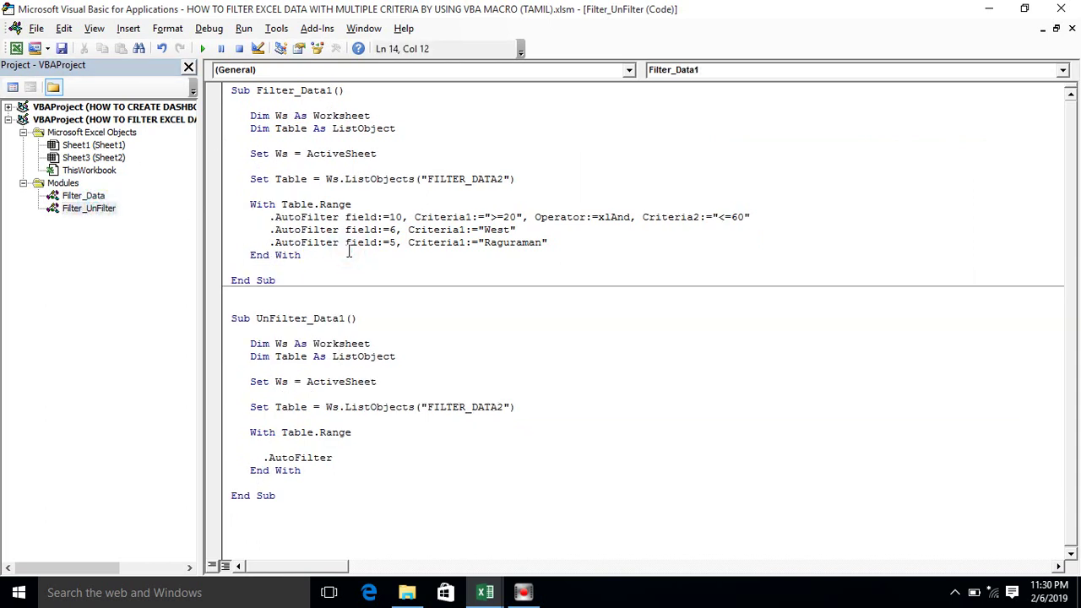
key(alt+Tab)
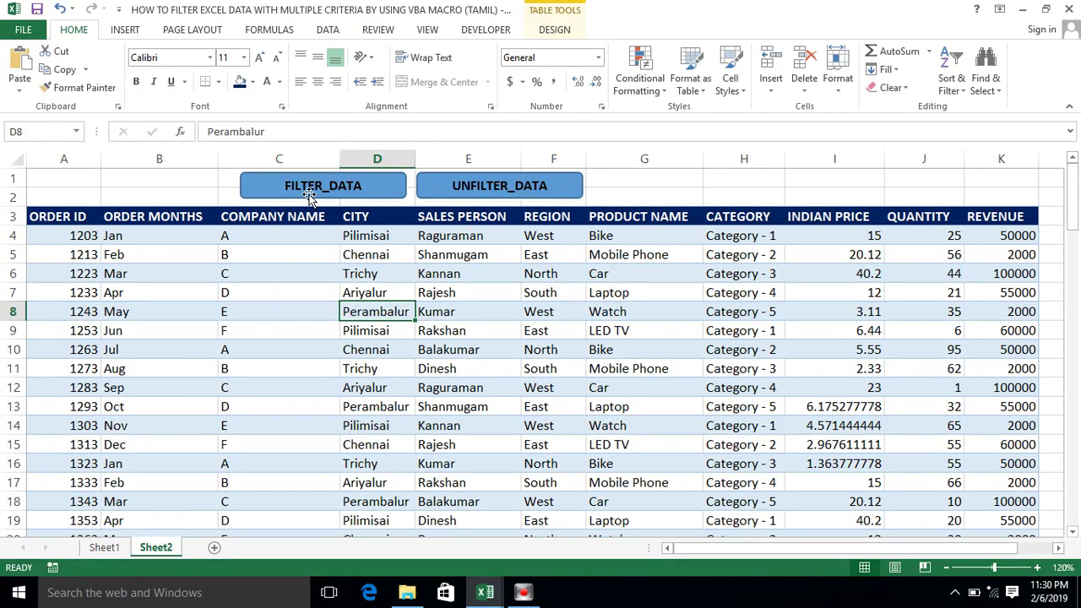
Assign the first listed Filter_Data macro to the FILTER_DATA button
ctrl+click(310, 197)
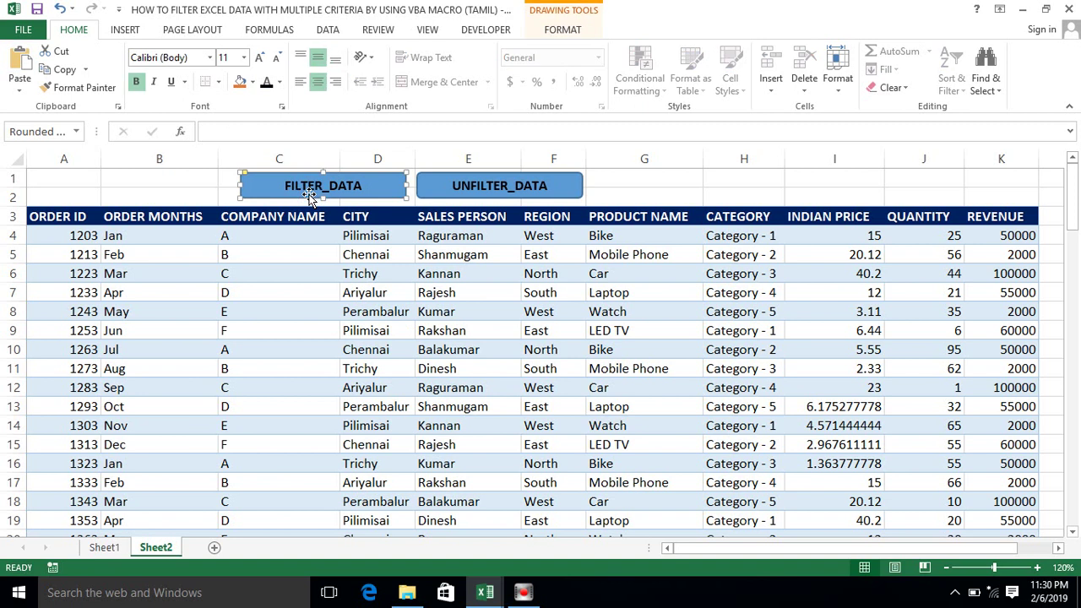
click(237, 178)
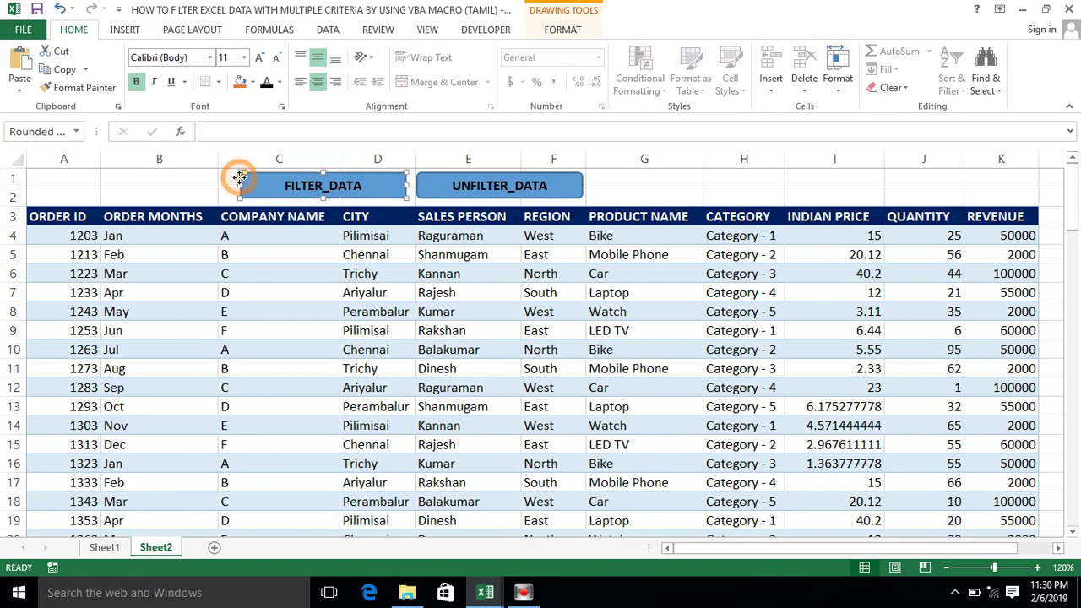
right_click(240, 180)
key(Escape)
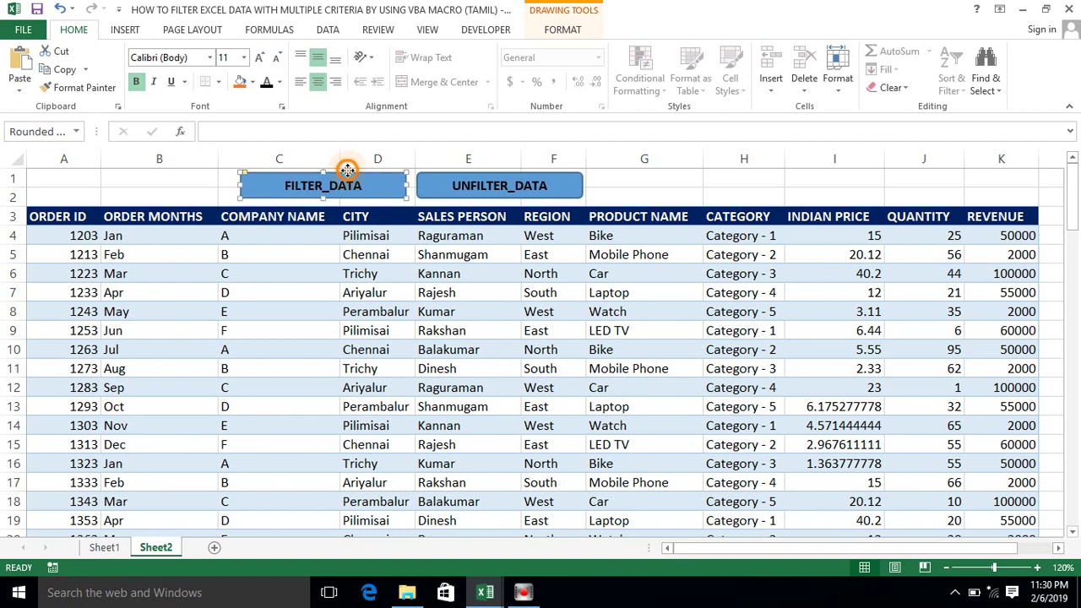
right_click(350, 175)
click(404, 382)
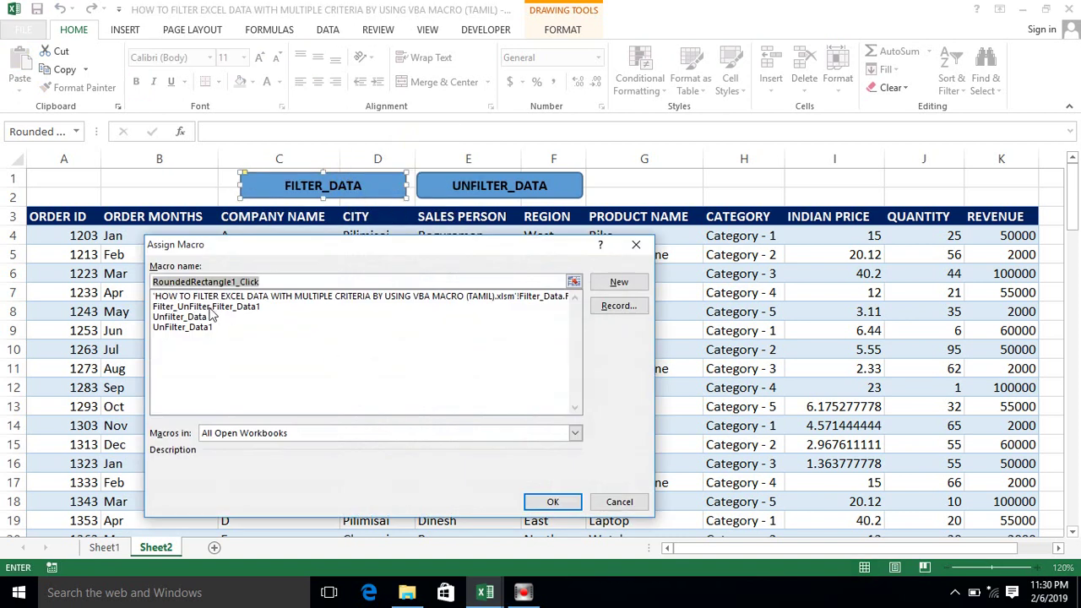
click(192, 330)
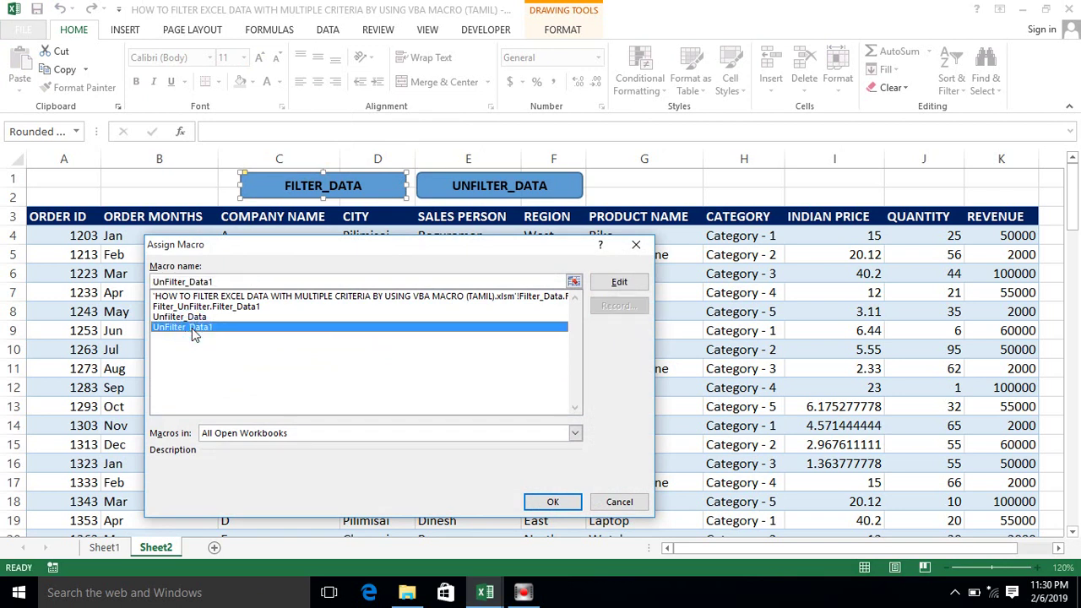
click(371, 297)
click(412, 281)
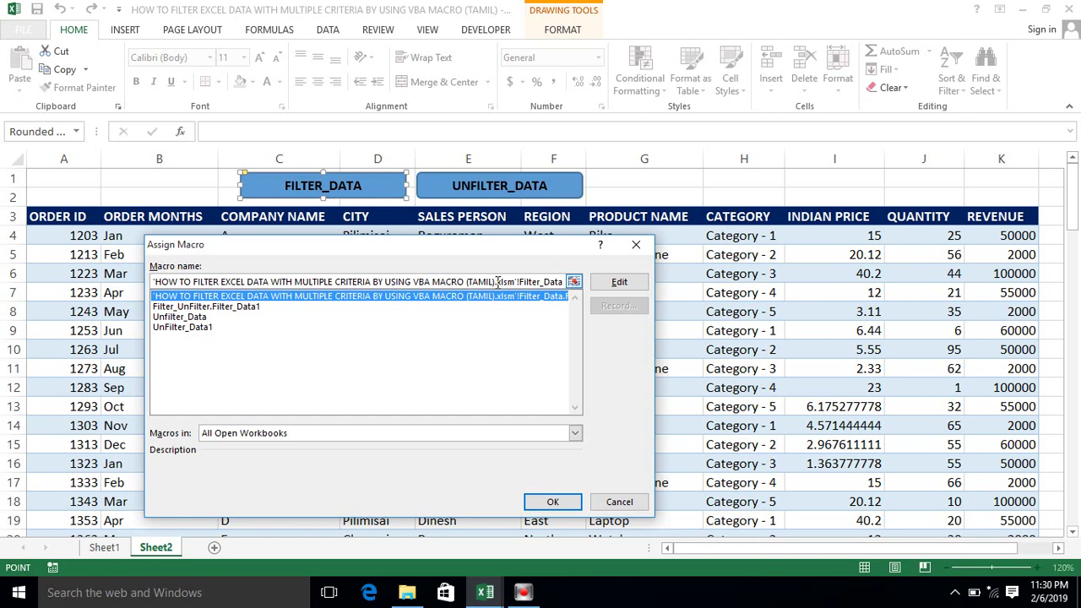
double_click(489, 299)
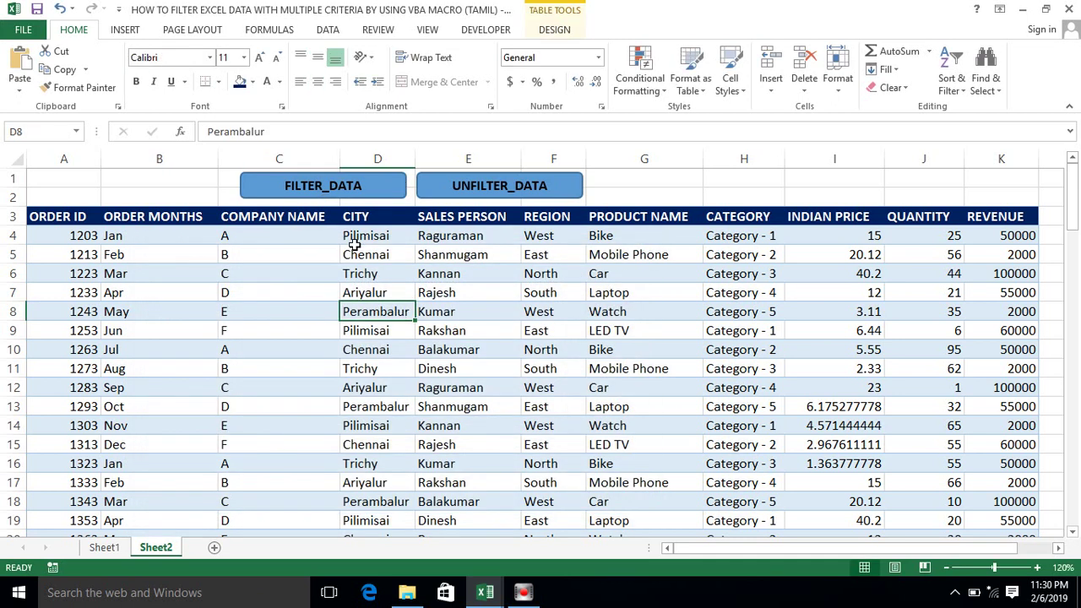
Reassign the FILTER_DATA button to the Filter_UnFilter.Filter_Data1 macro
right_click(345, 175)
click(394, 393)
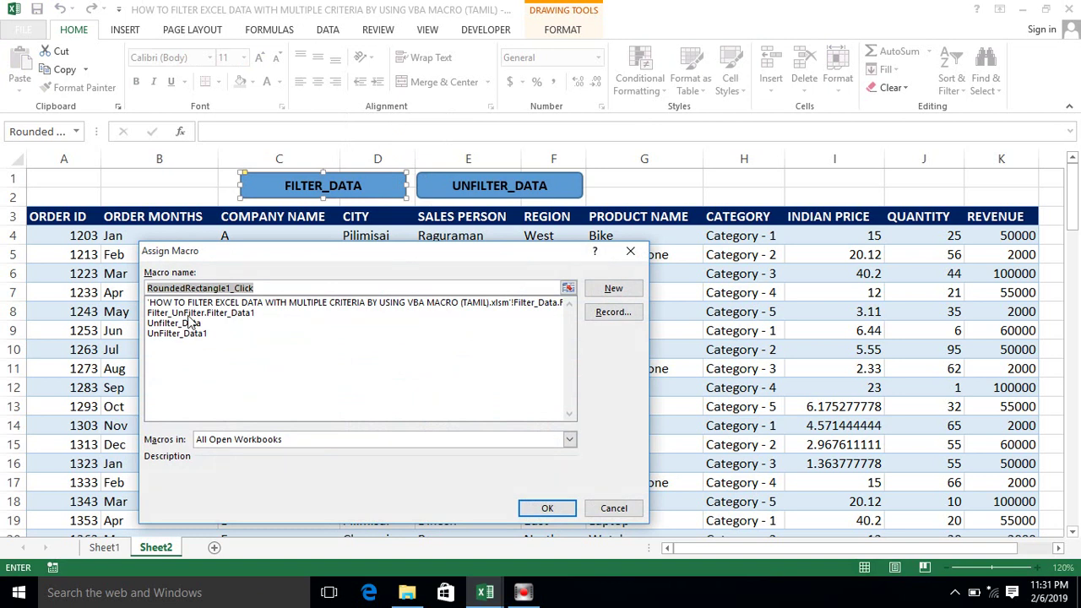
click(188, 314)
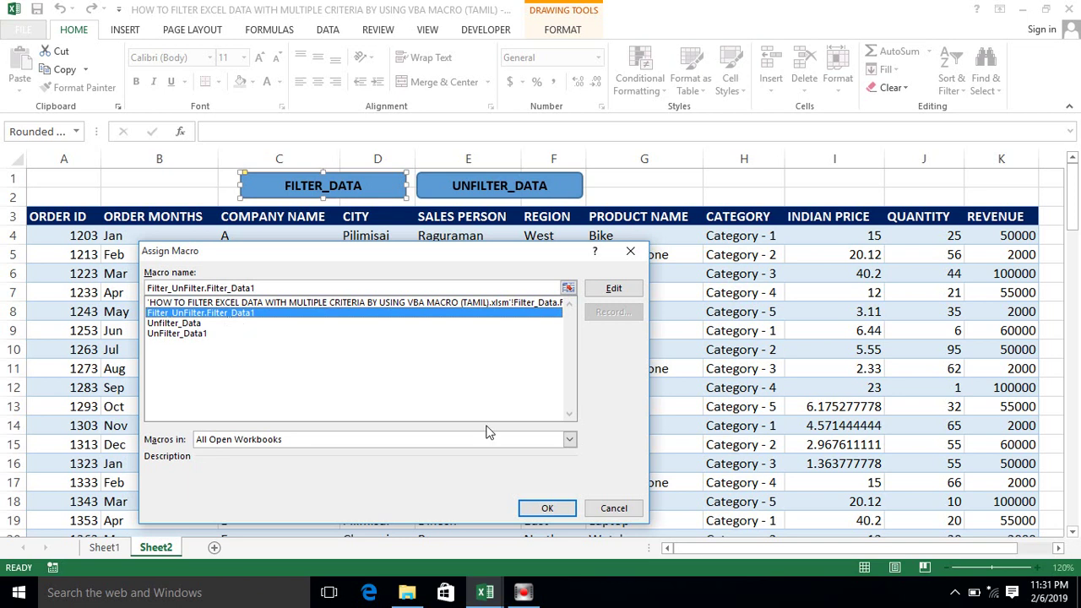
key(Return)
key(Escape)
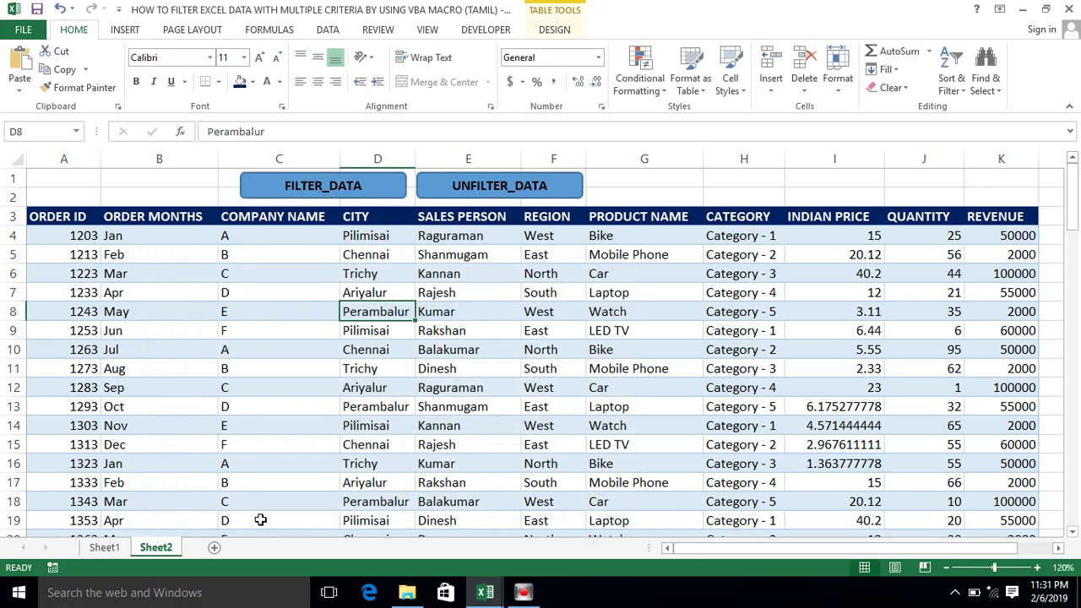
Rename the Filter_Data1 Sub to Filter_Data_New in the Filter_UnFilter module
key(alt+Tab)
click(337, 90)
key(BackSpace)
key(BackSpace)
key(BackSpace)
key(BackSpace)
text(DATA)
key(BackSpace)
key(BackSpace)
key(BackSpace)
text(ata)
text(_N)
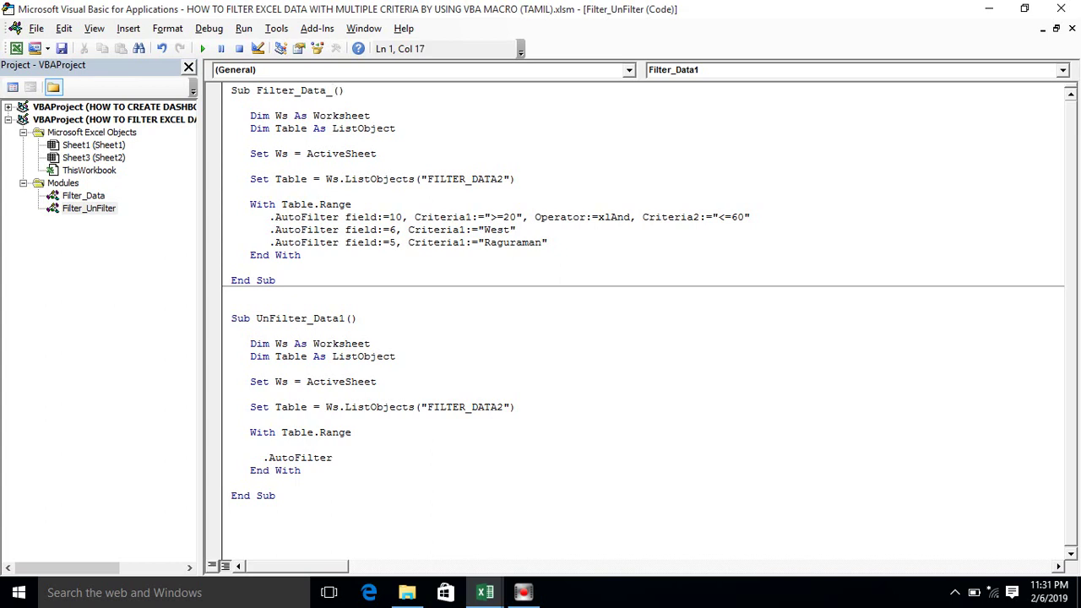
text(ew)
key(BackSpace)
key(BackSpace)
text(ew)
Rename UnFilter_Data1 to UnFilter_Data1_New and return to the worksheet
click(345, 318)
text(_New)
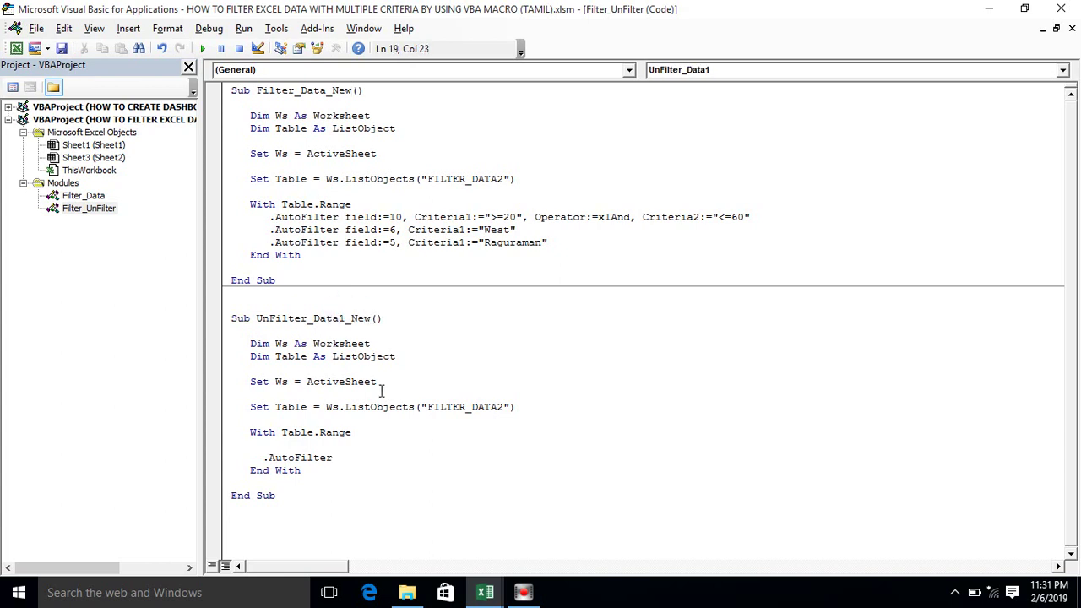
click(344, 390)
key(alt+F11)
Assign the Filter_Data_New macro to the FILTER_DATA button
ctrl+click(374, 188)
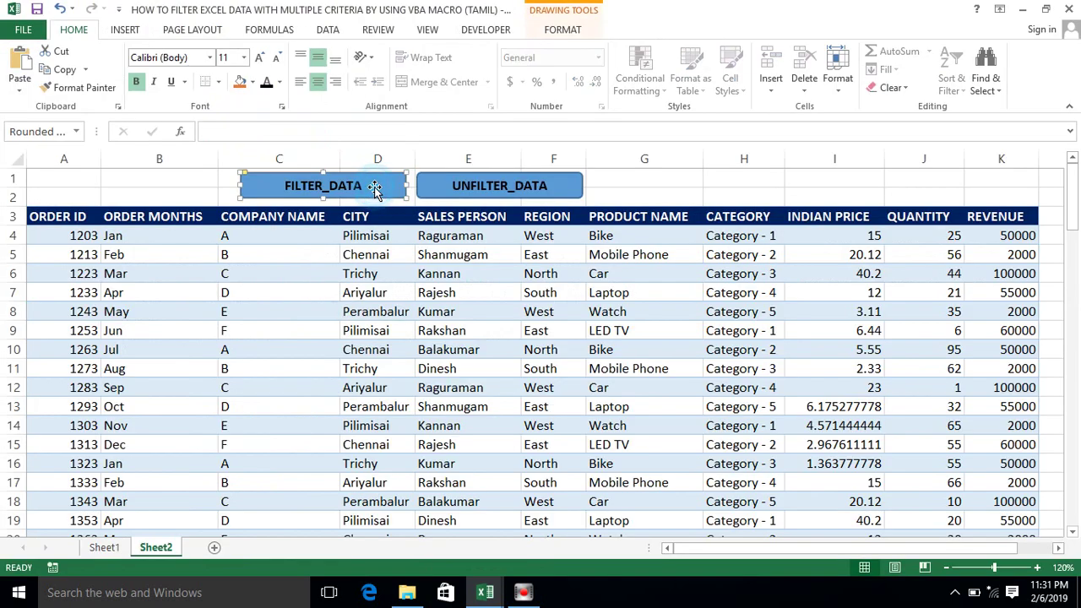
right_click(388, 186)
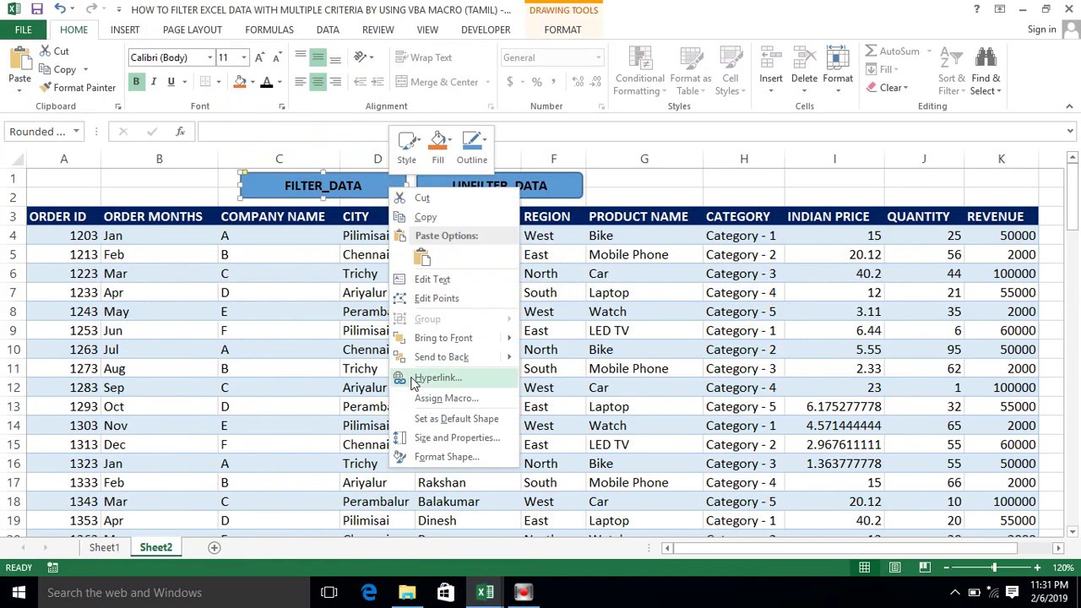
click(423, 398)
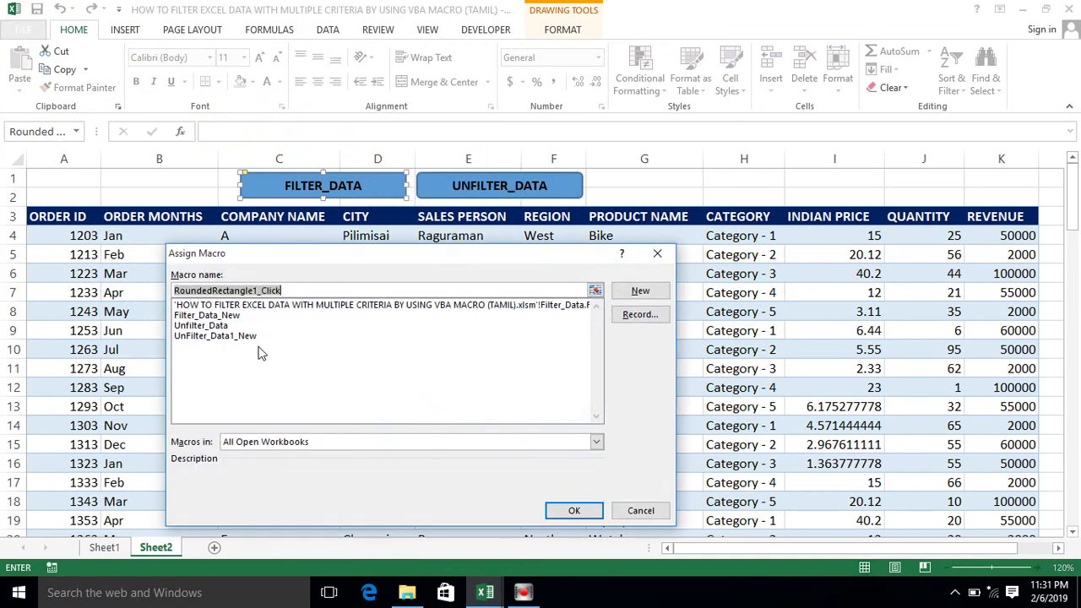
click(206, 316)
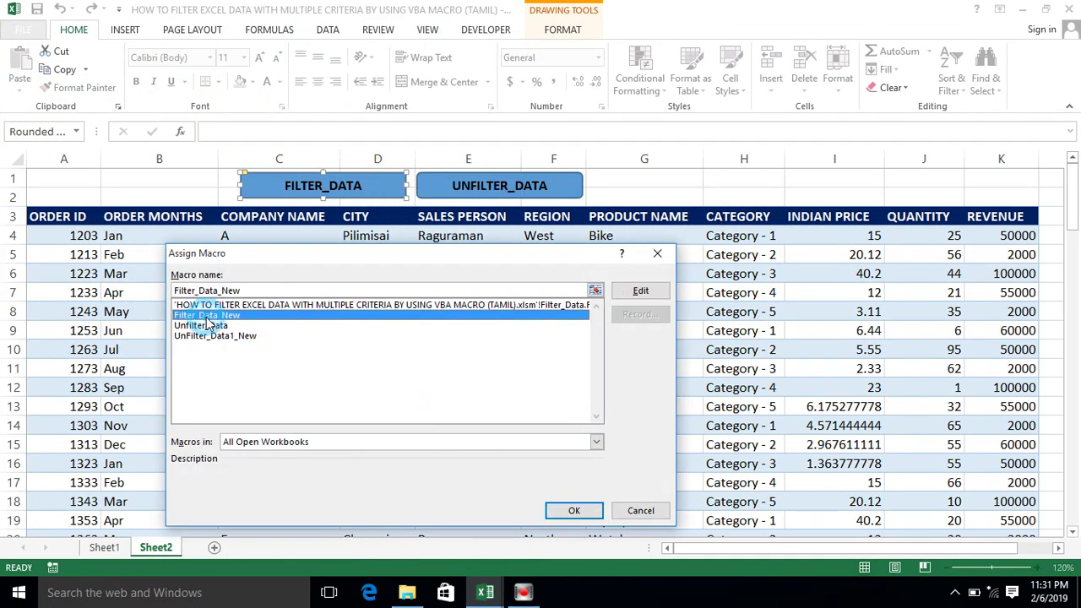
click(574, 510)
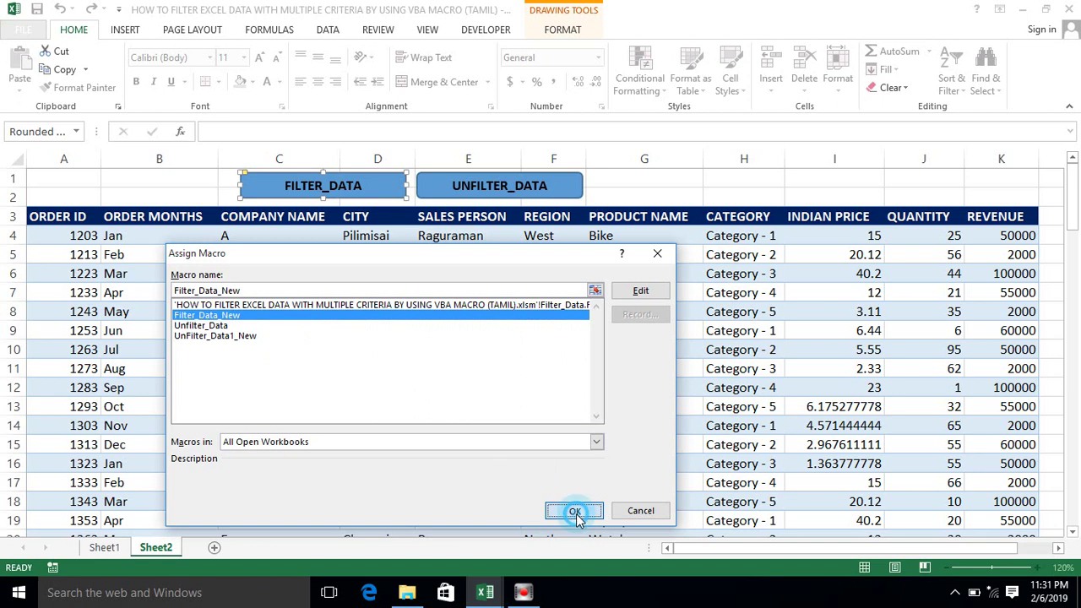
Assign the UnFilter_Data1_New macro to the UNFILTER_DATA button
ctrl+click(555, 180)
right_click(559, 179)
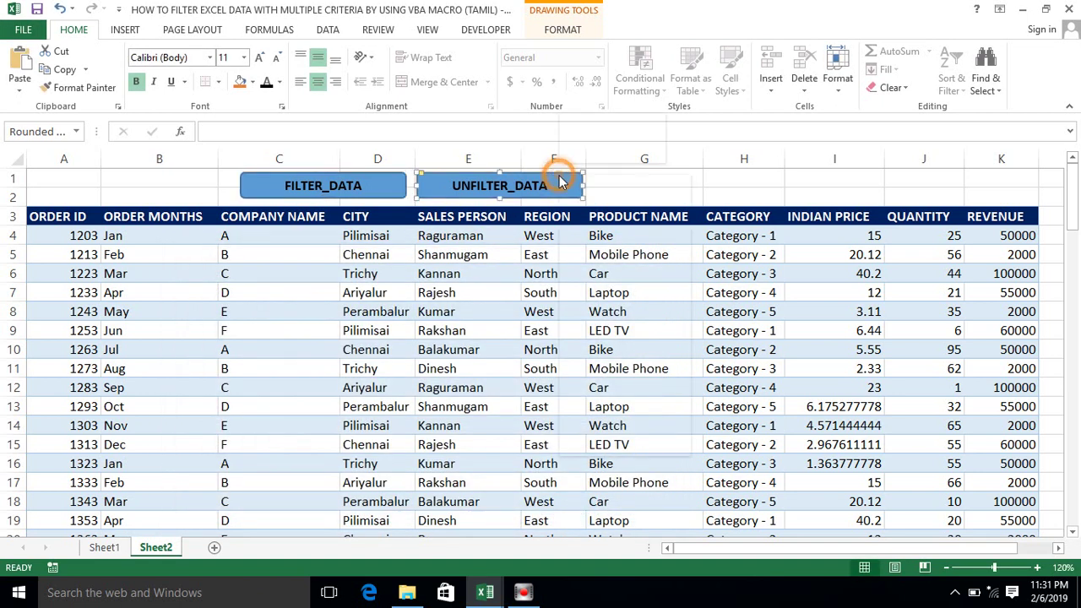
click(616, 387)
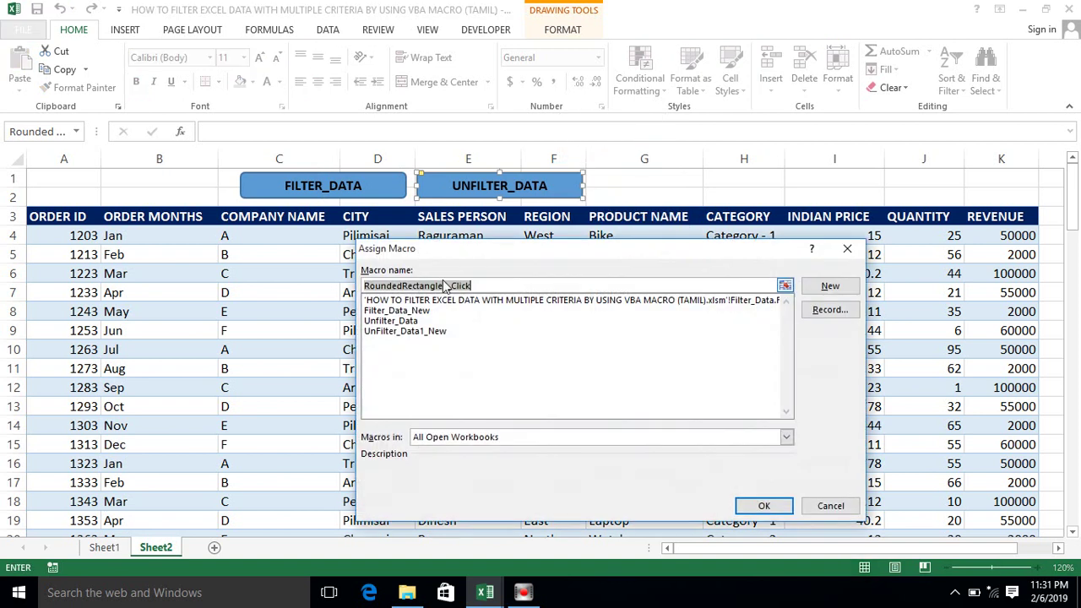
click(394, 332)
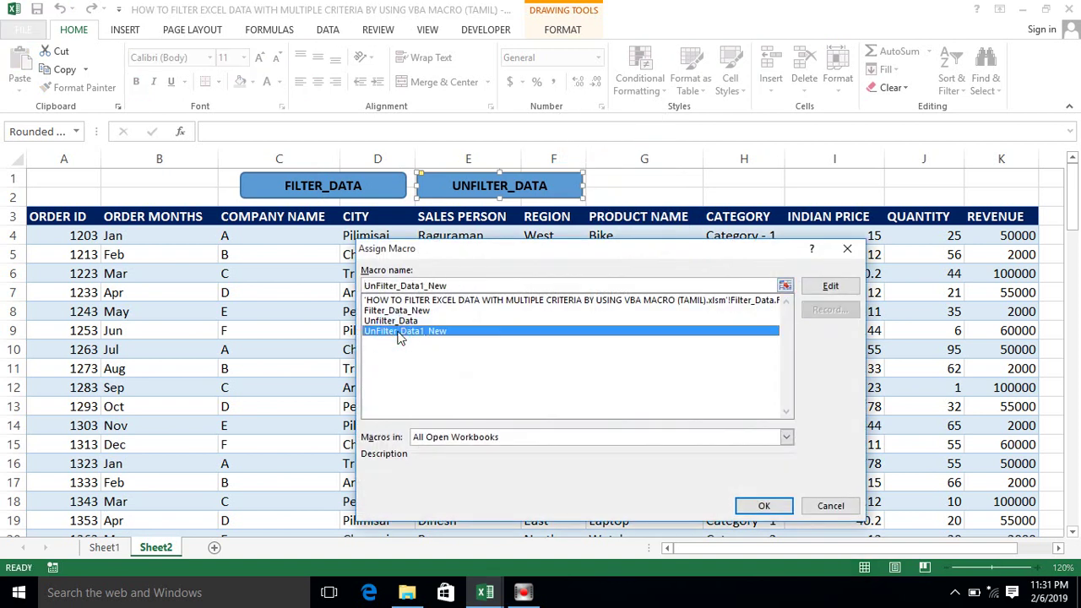
click(760, 505)
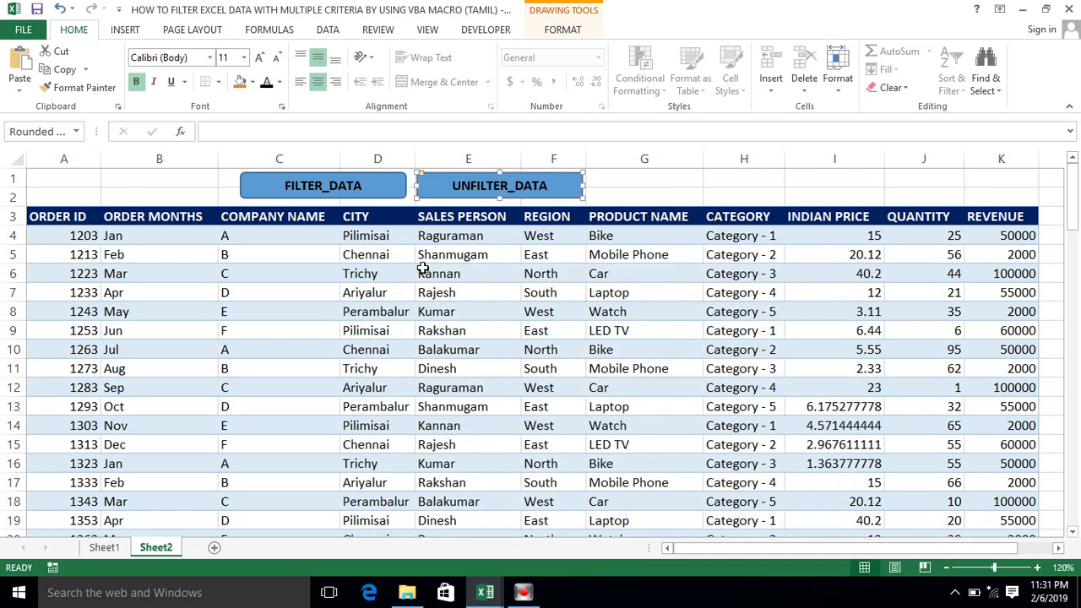
click(427, 272)
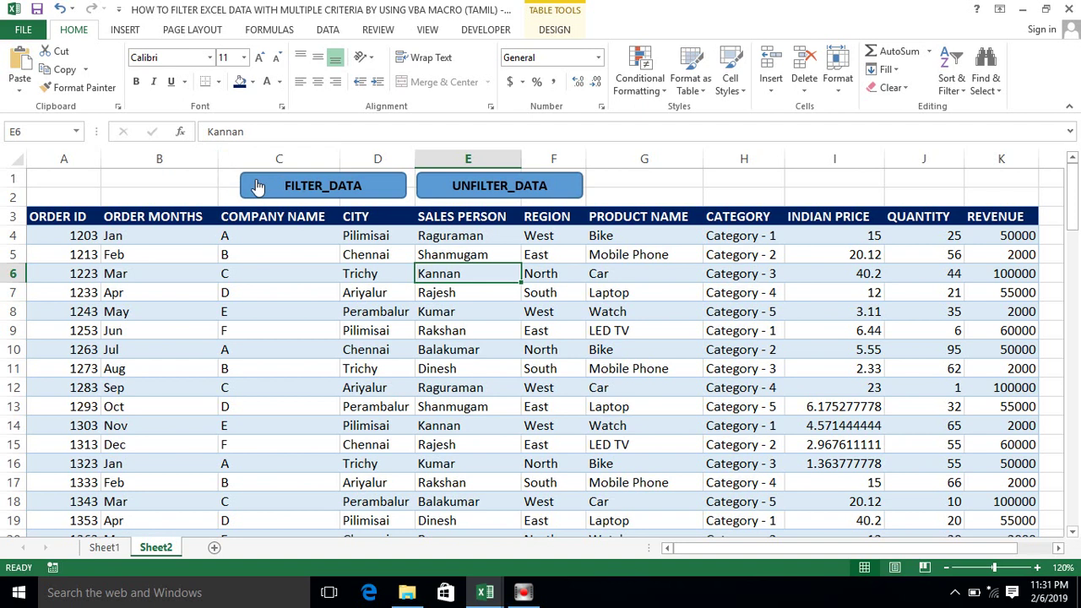
click(300, 185)
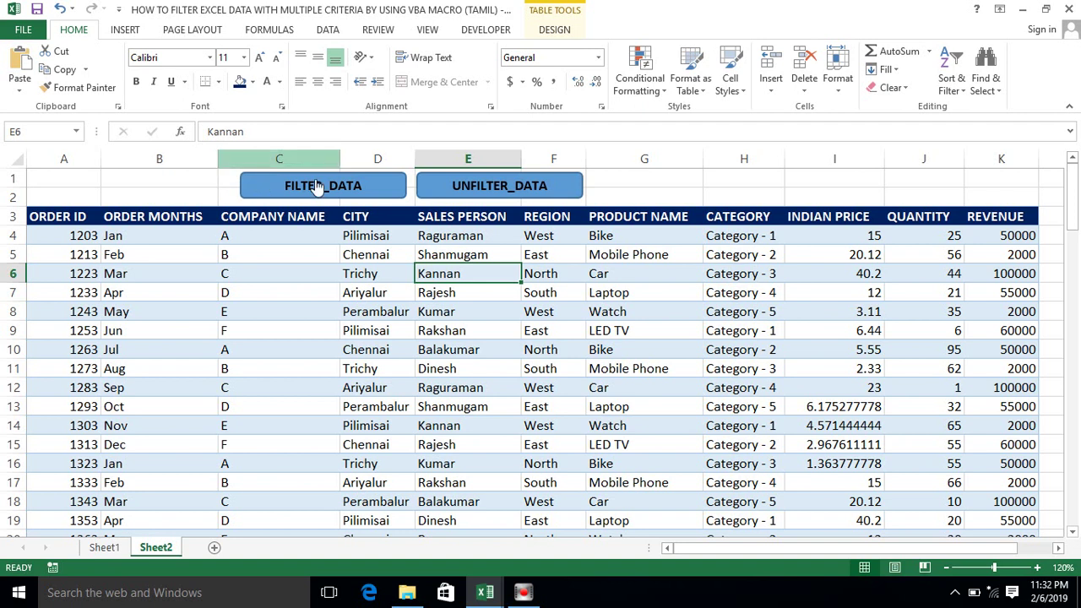
click(296, 194)
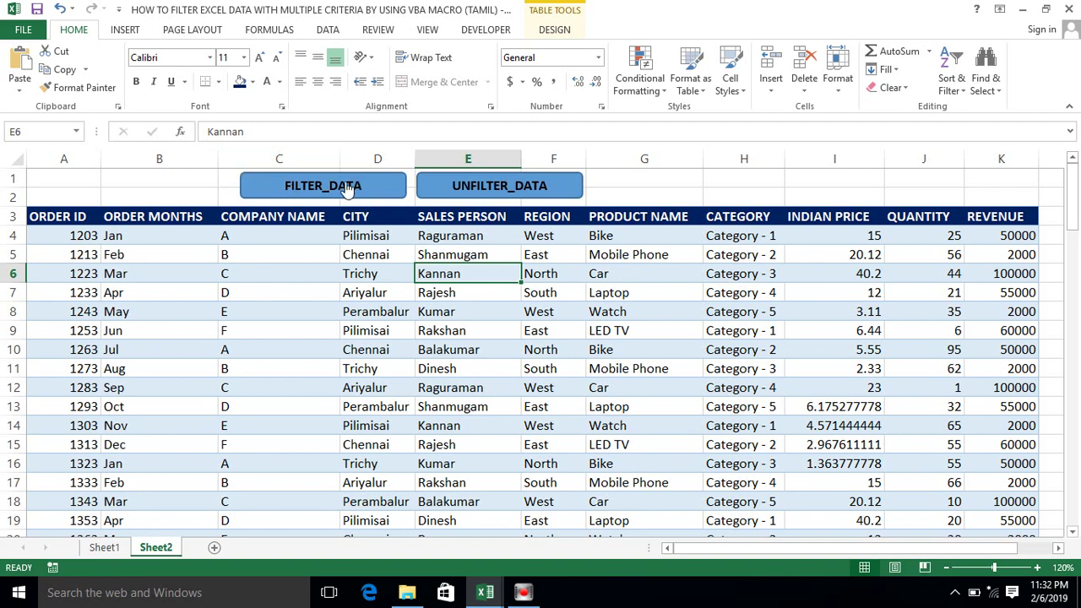
click(346, 187)
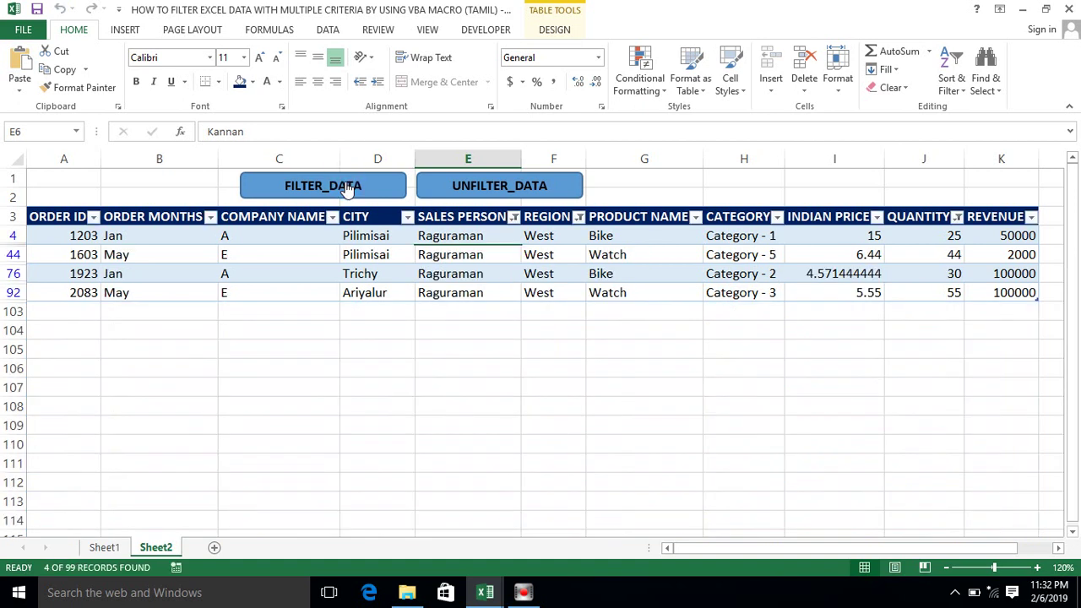
click(477, 253)
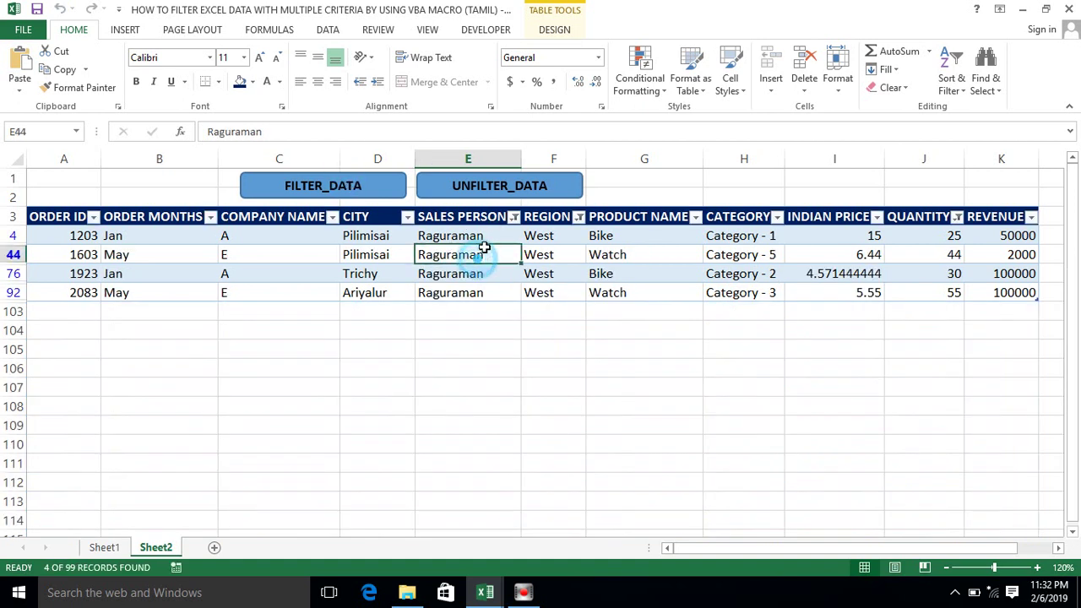
drag(929, 235, 930, 291)
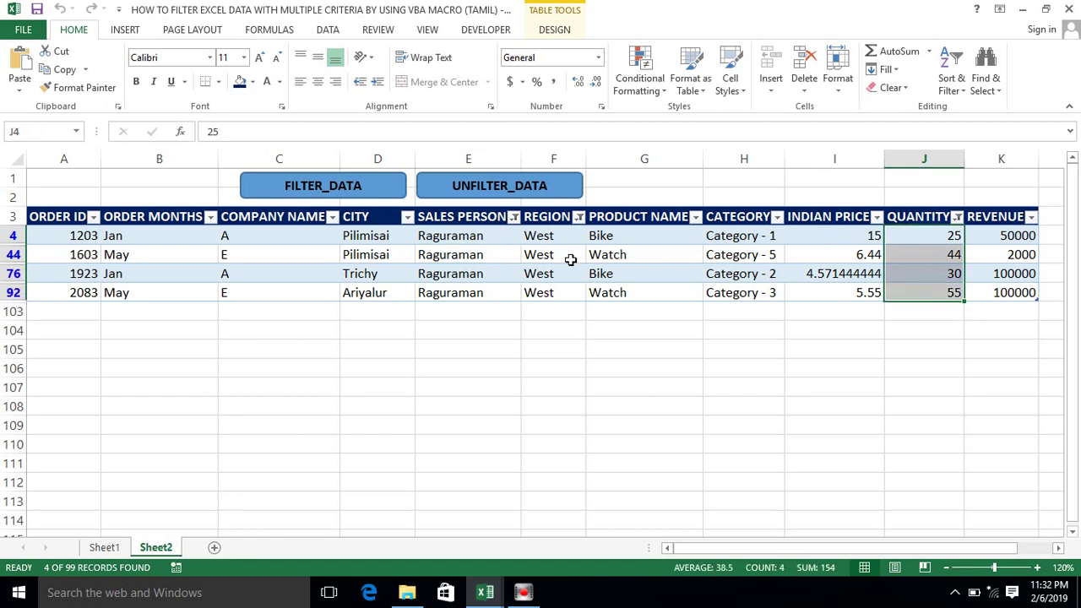
click(491, 188)
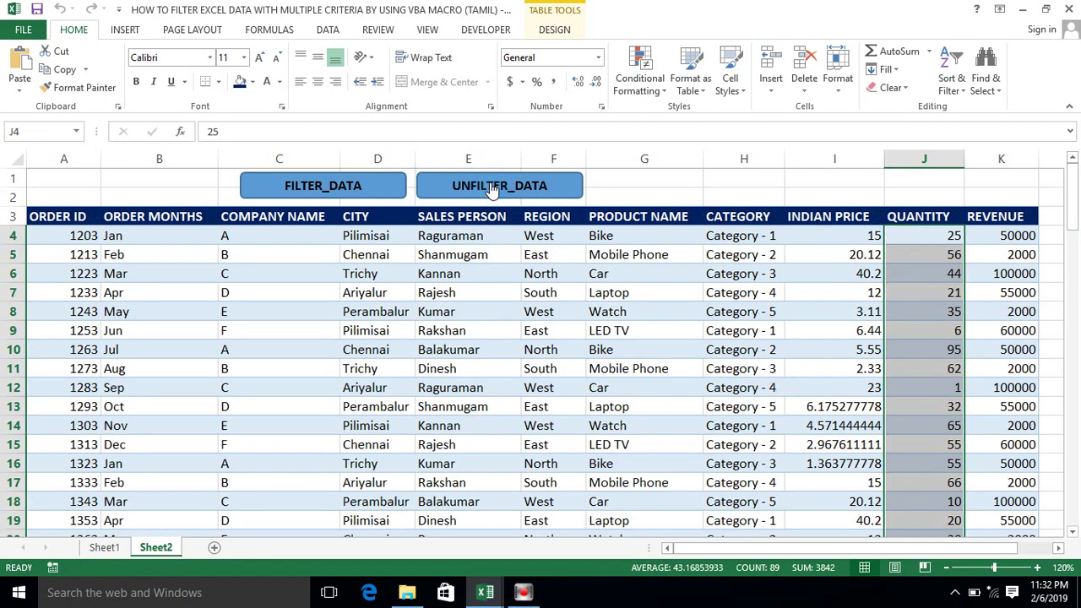
click(487, 292)
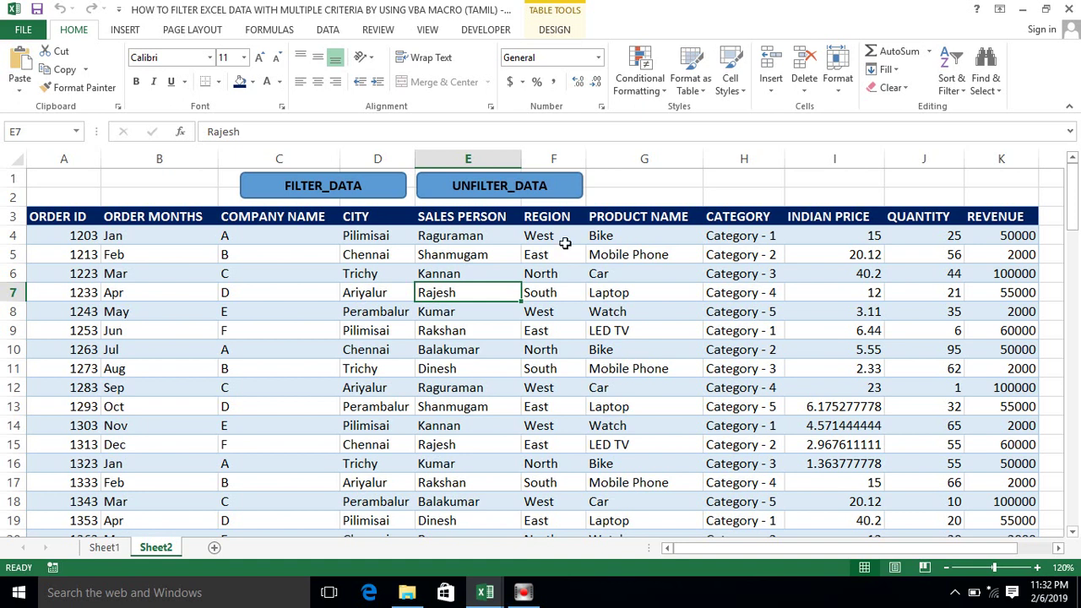
click(350, 191)
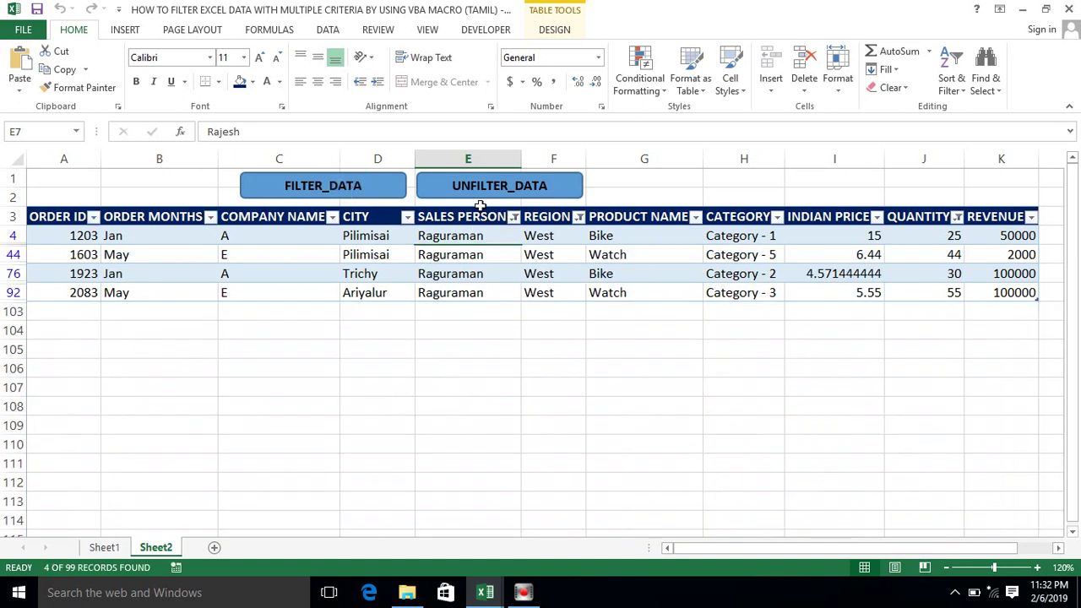
click(482, 191)
click(405, 217)
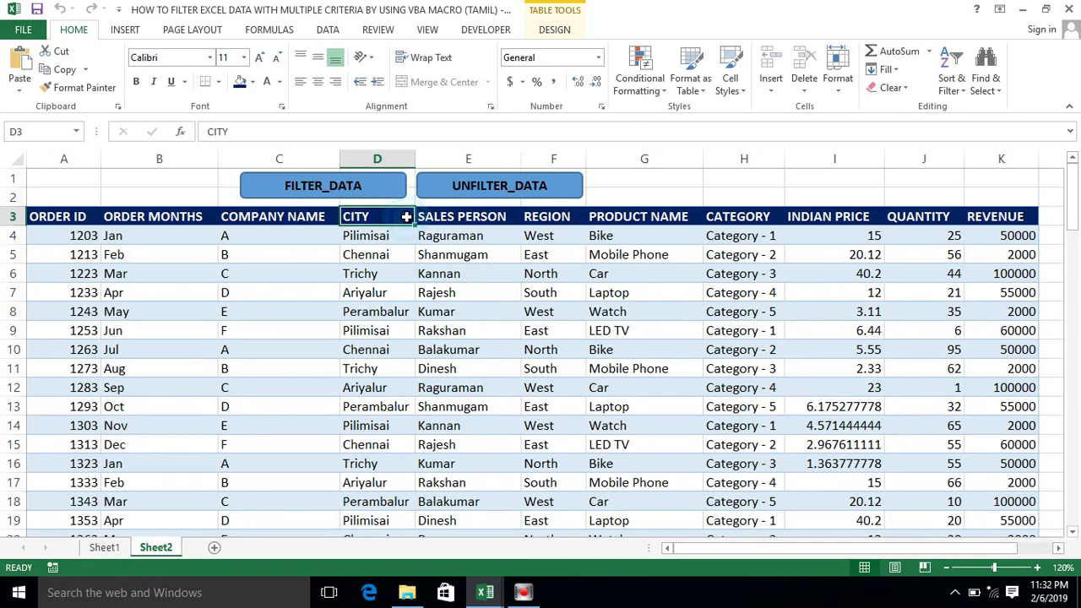
click(93, 216)
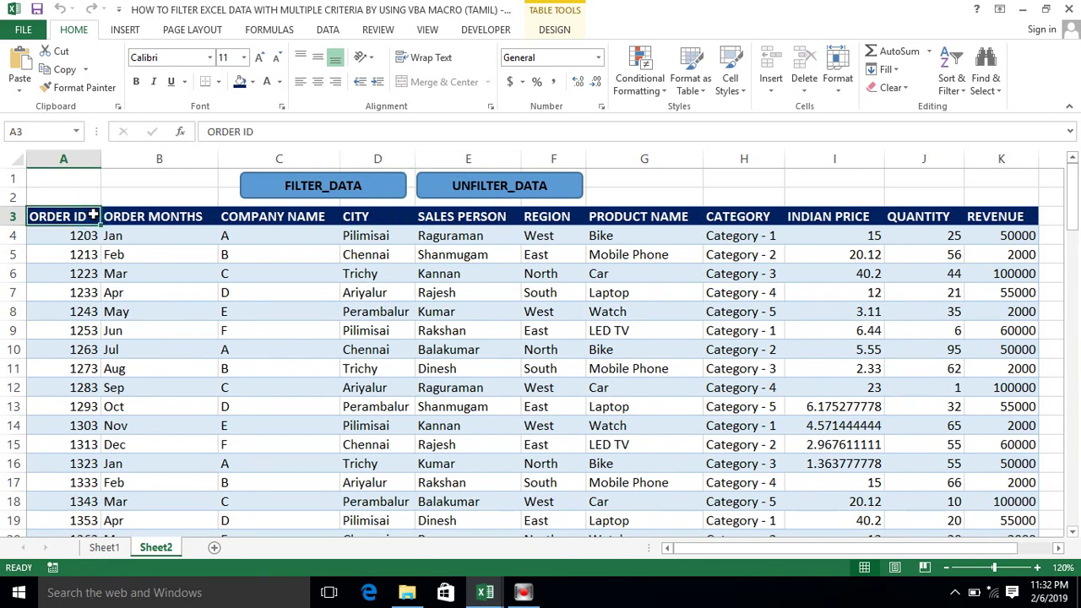
key(ctrl+shift+Right)
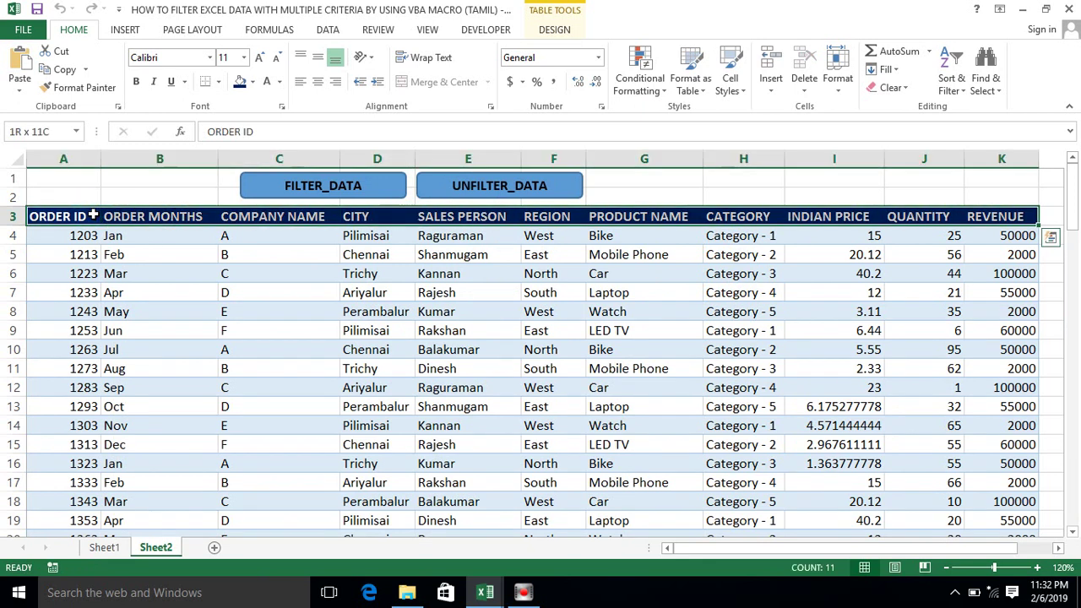
key(ctrl+shift+Down)
key(ctrl+Home)
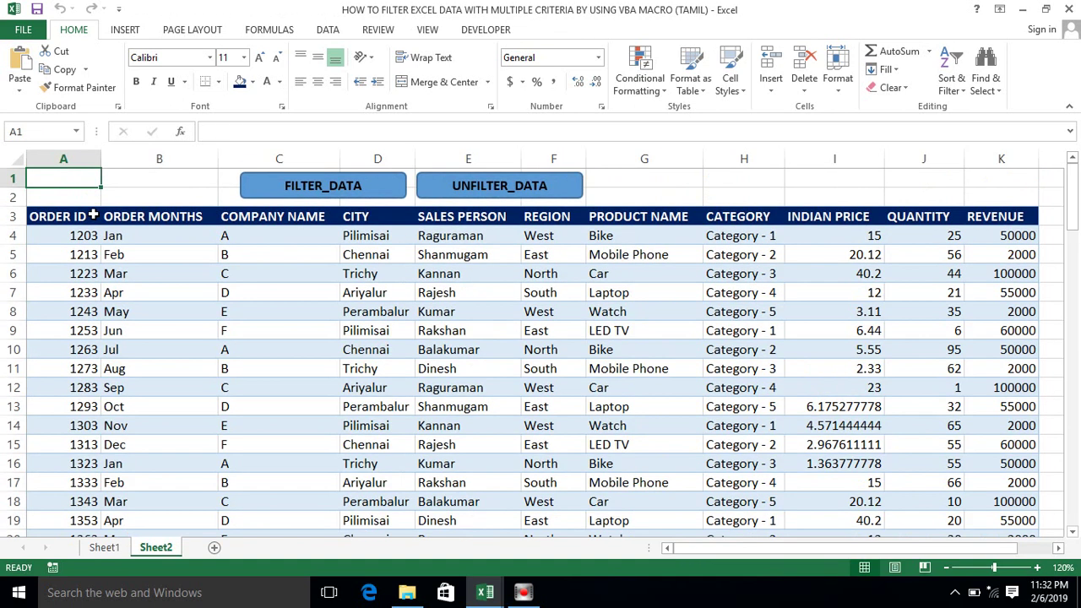
click(93, 216)
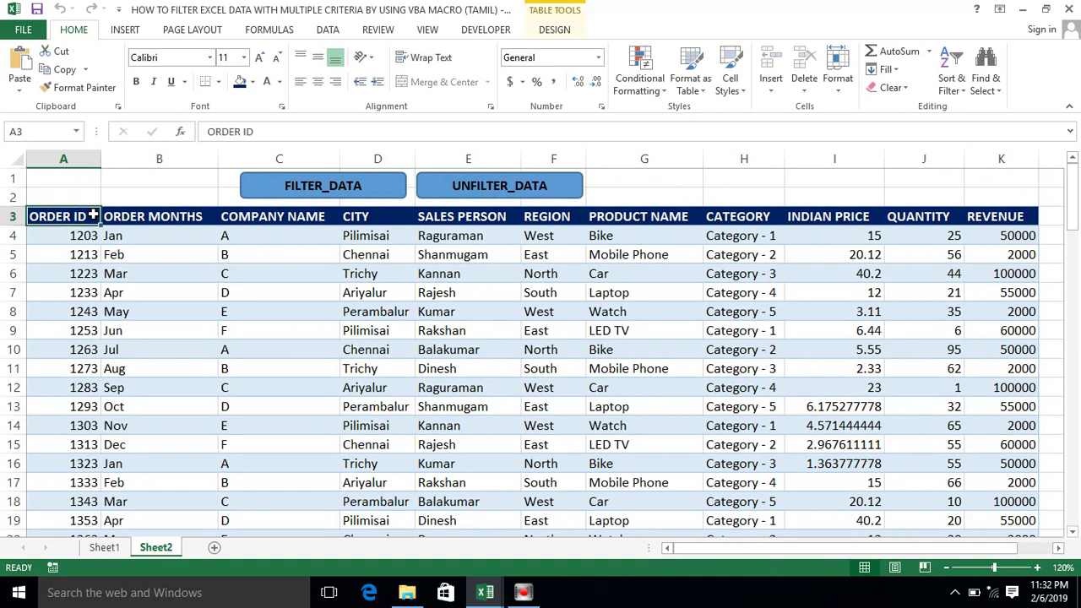